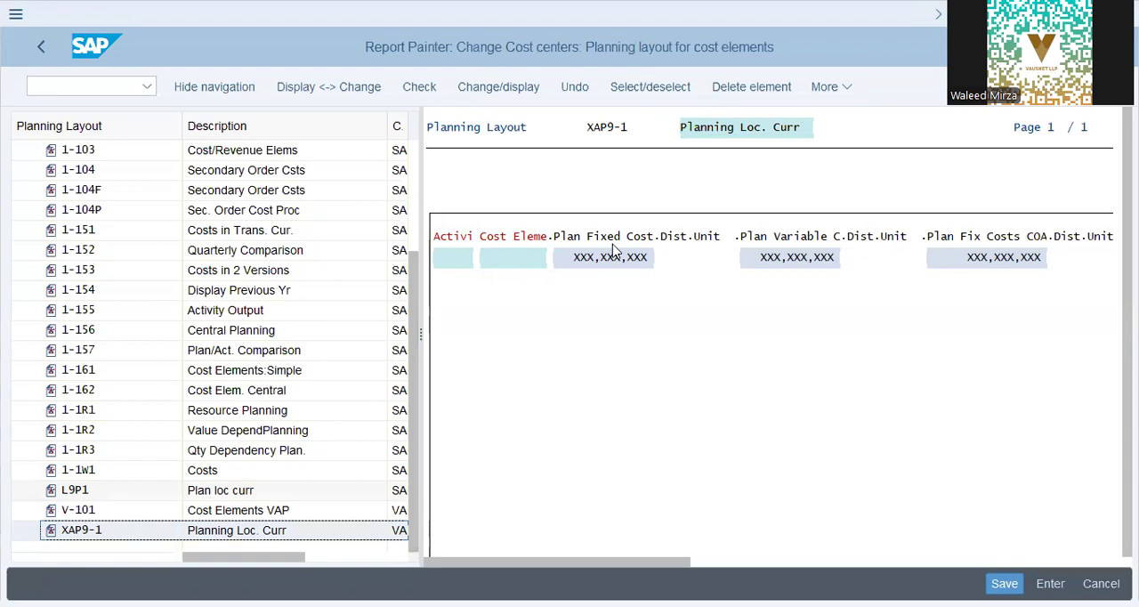
# Step: Try to open the element definition of the Plan Fix Costs COA value column in planning layout XAP9-1
pyautogui.click(968, 257)
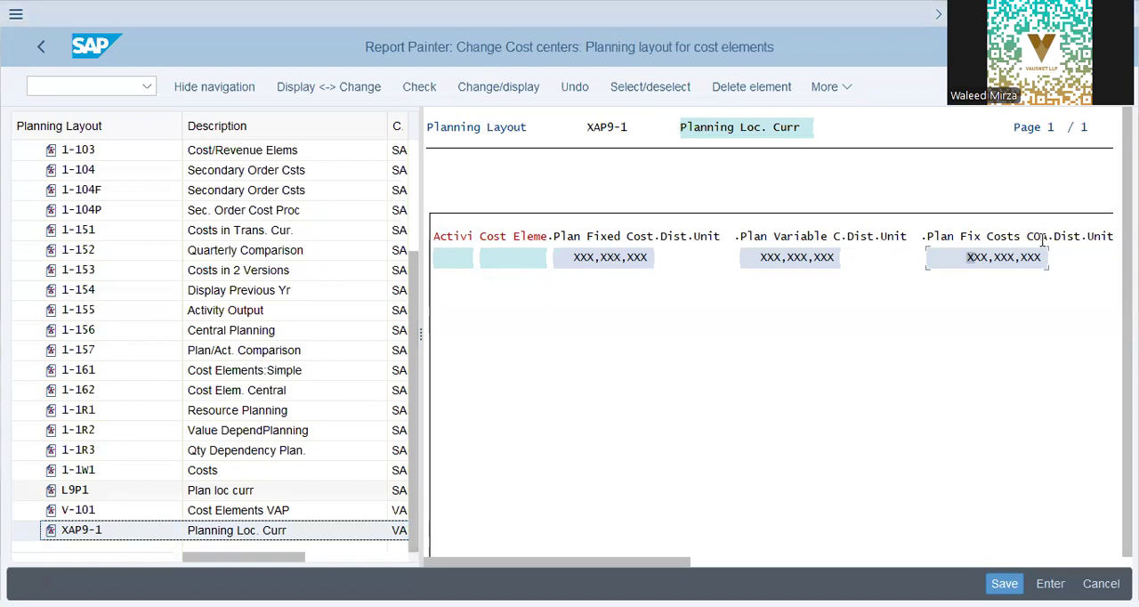
pyautogui.doubleClick(544, 253)
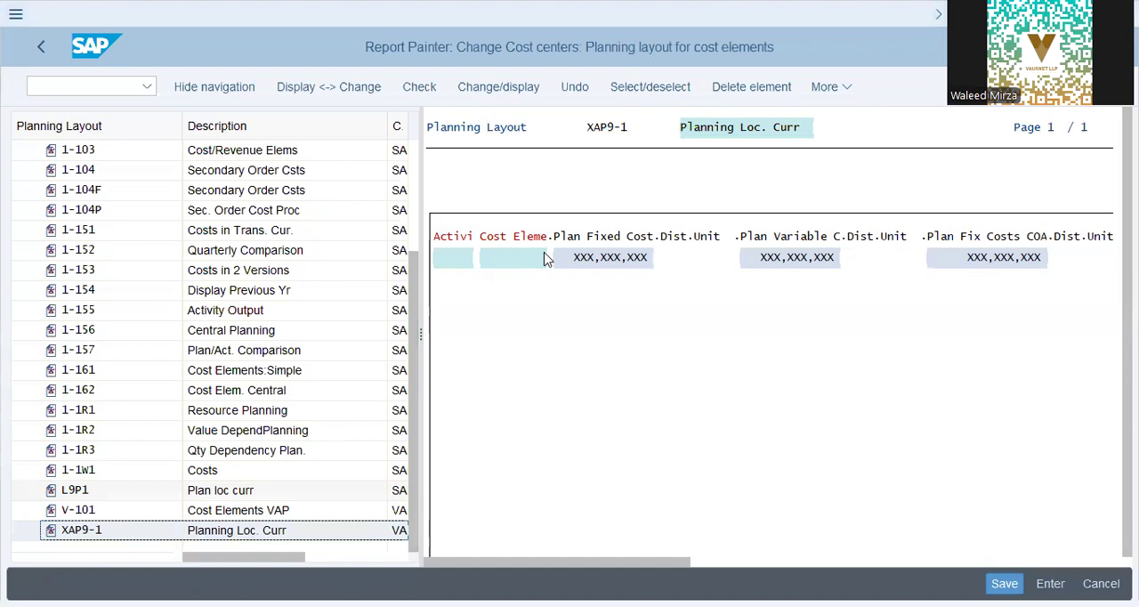
pyautogui.click(823, 89)
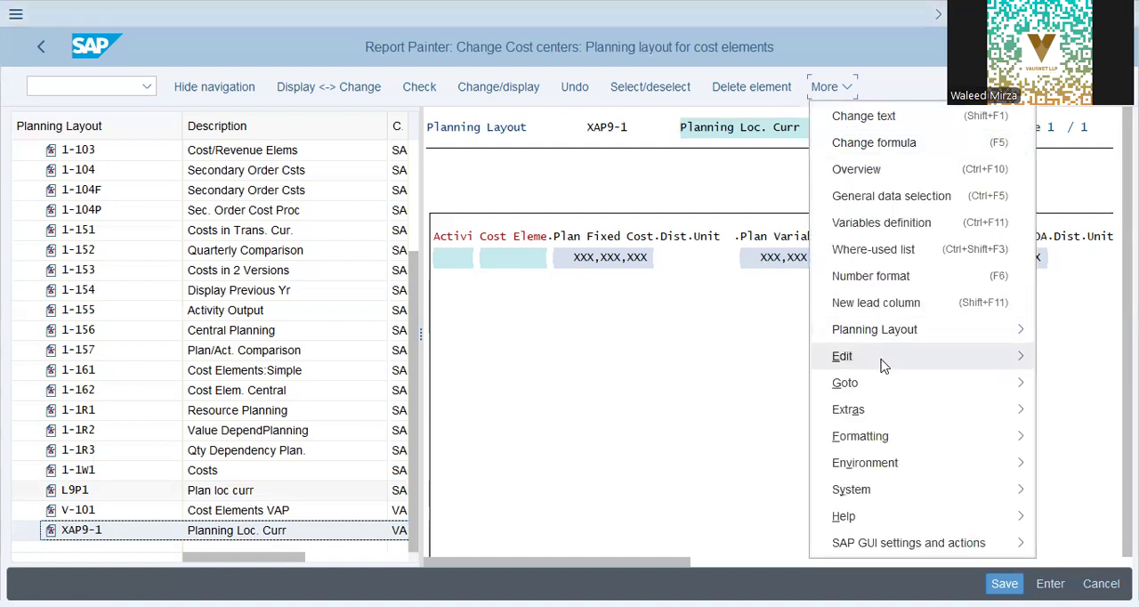
pyautogui.click(819, 370)
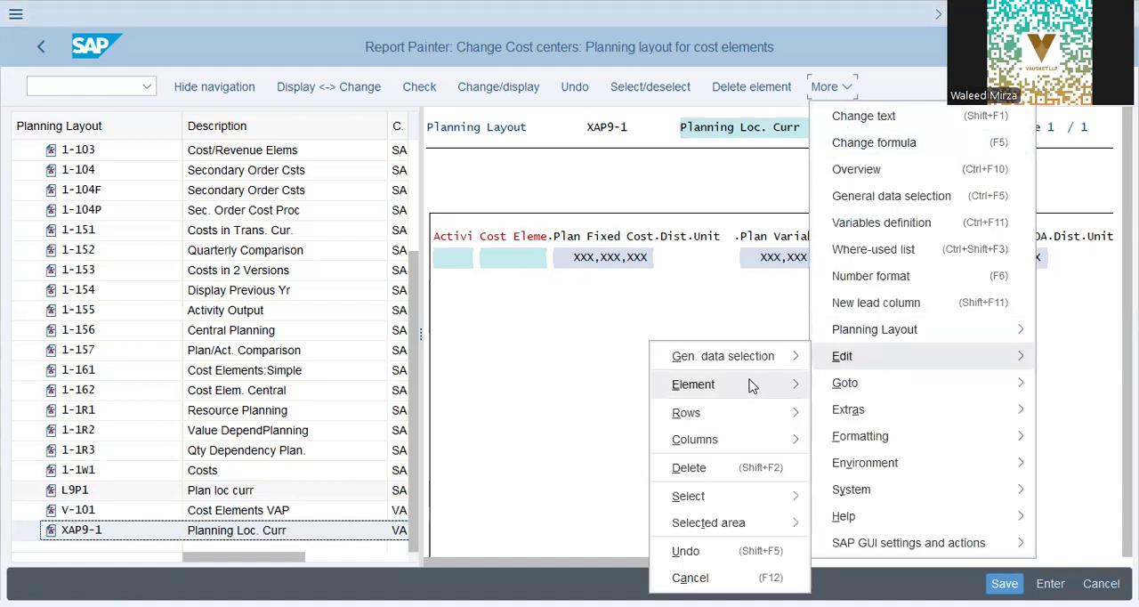
pyautogui.click(754, 384)
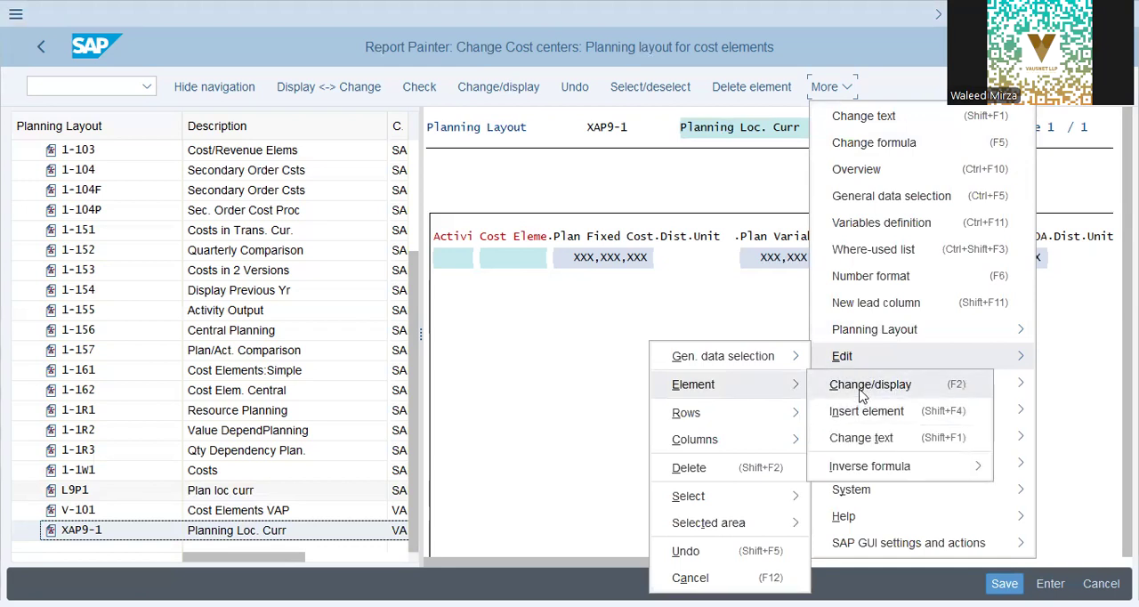
pyautogui.click(862, 386)
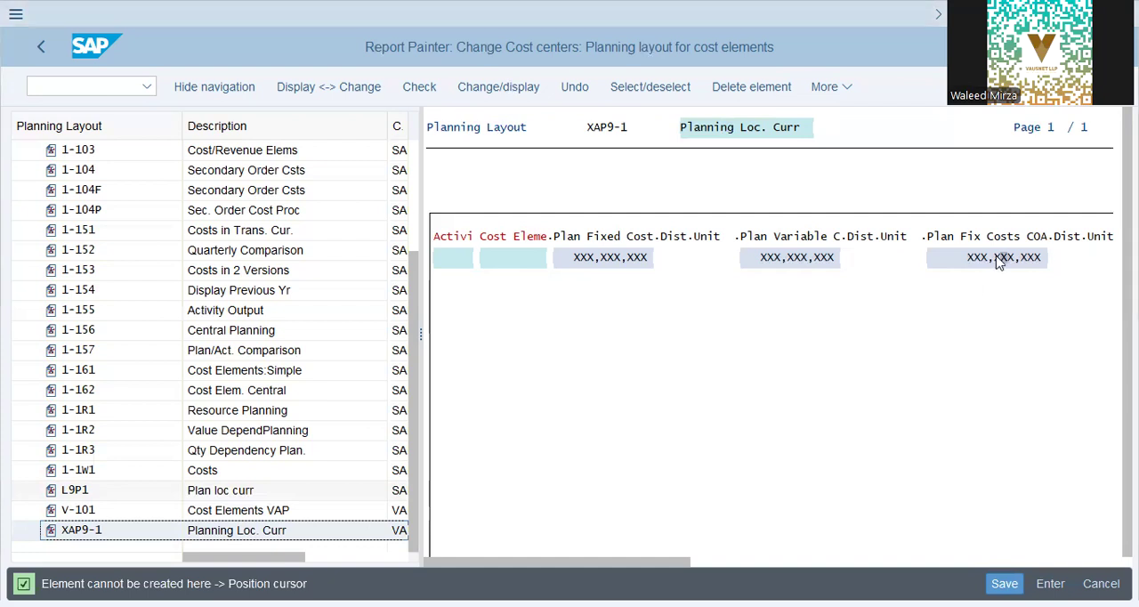
pyautogui.click(823, 88)
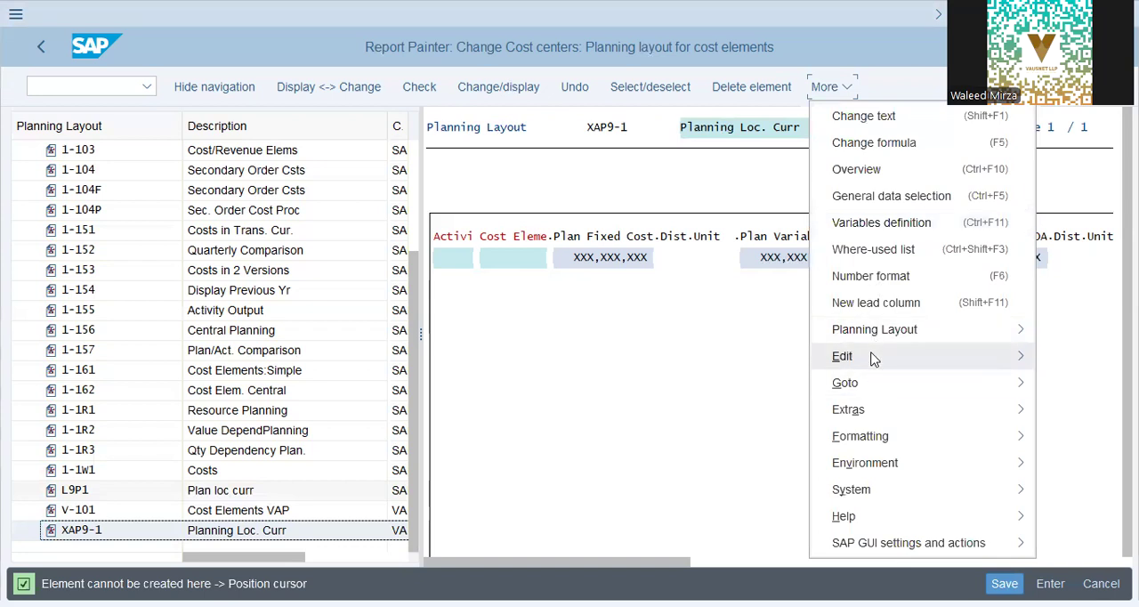
pyautogui.moveTo(873, 358)
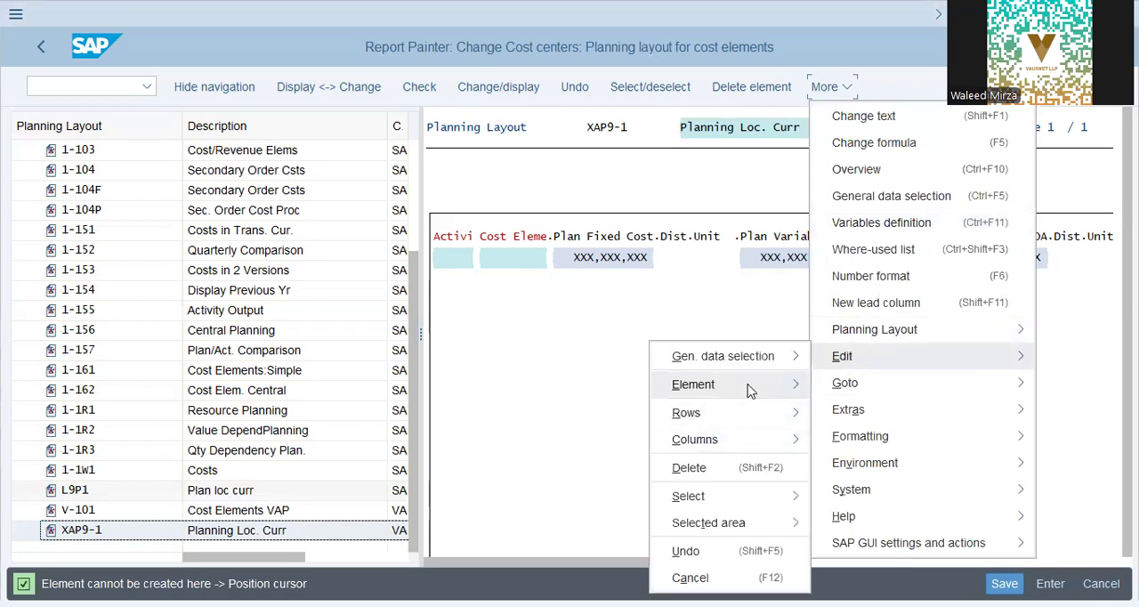
pyautogui.moveTo(750, 390)
pyautogui.click(865, 386)
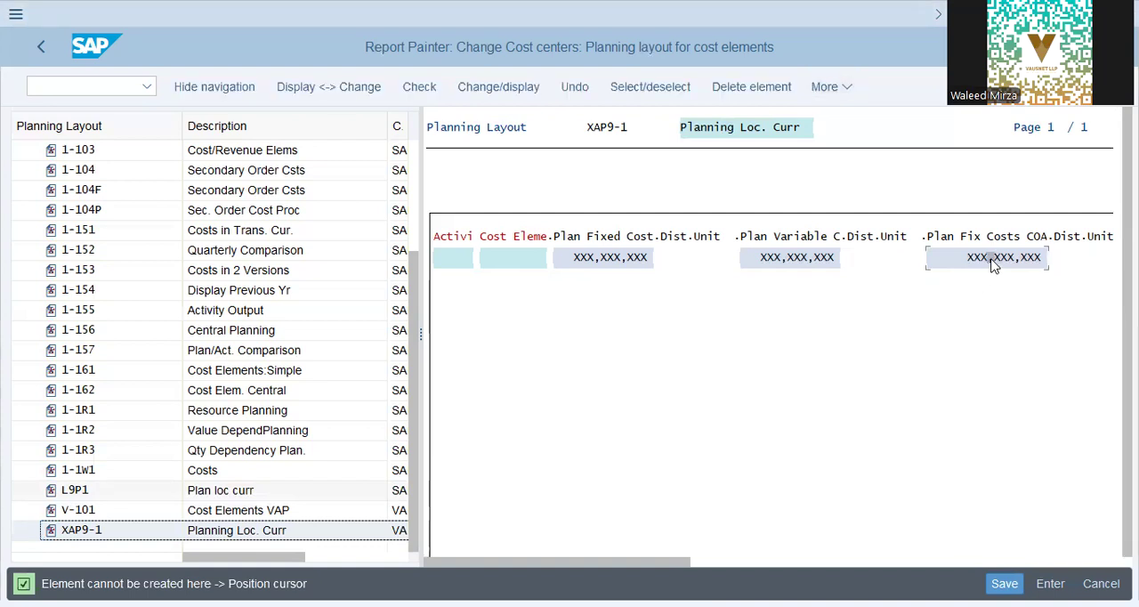
# Step: Try to insert a new element at the Plan Fix Costs COA value cell
pyautogui.click(824, 87)
pyautogui.moveTo(916, 356)
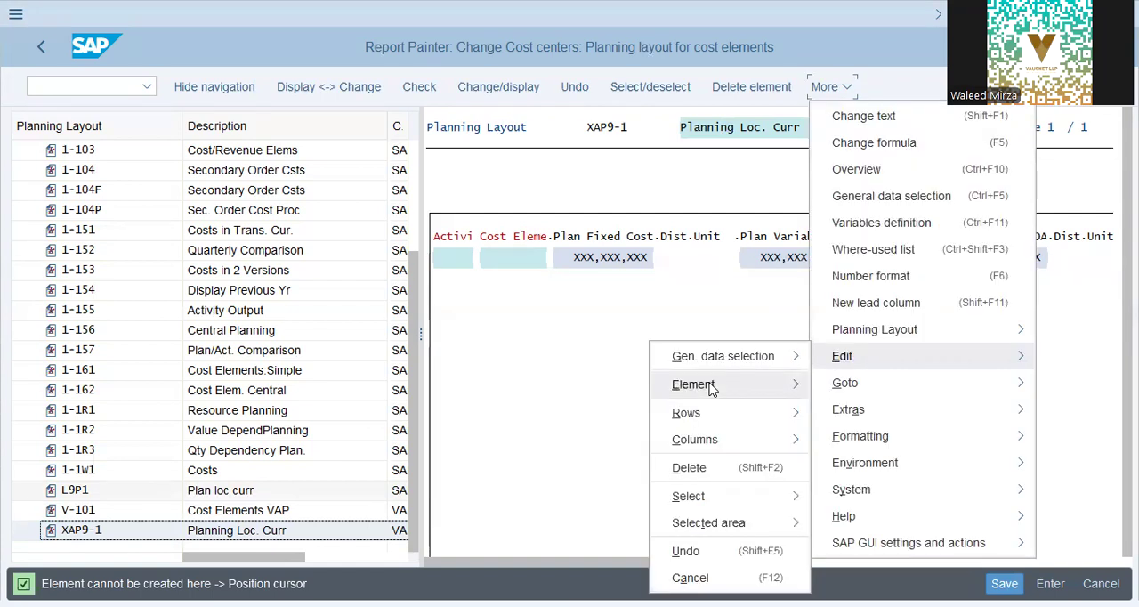
pyautogui.moveTo(712, 390)
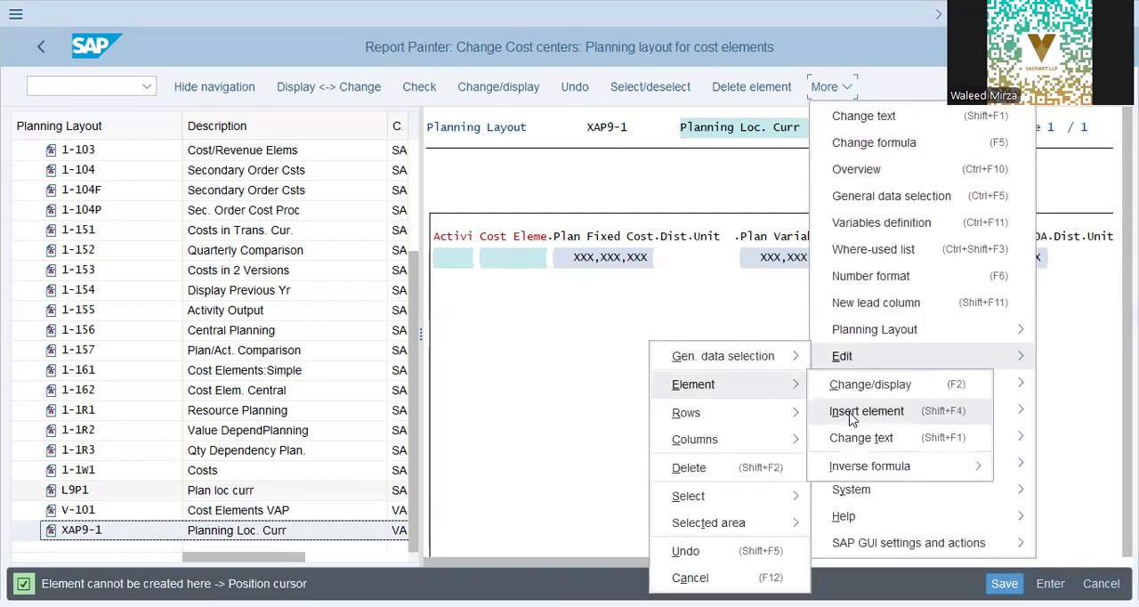
pyautogui.click(852, 414)
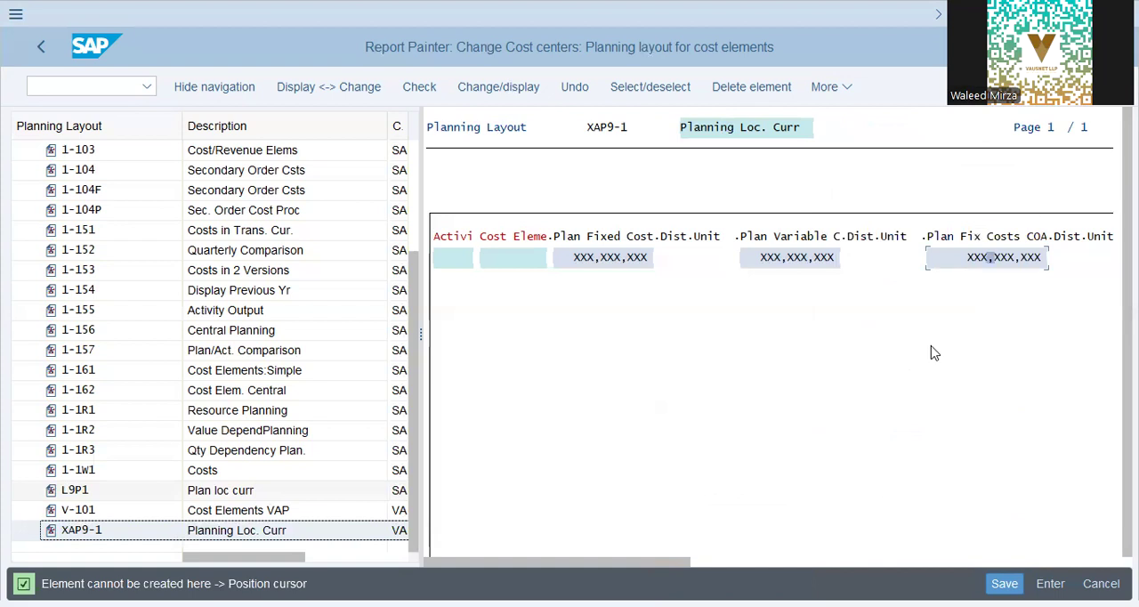
pyautogui.click(593, 239)
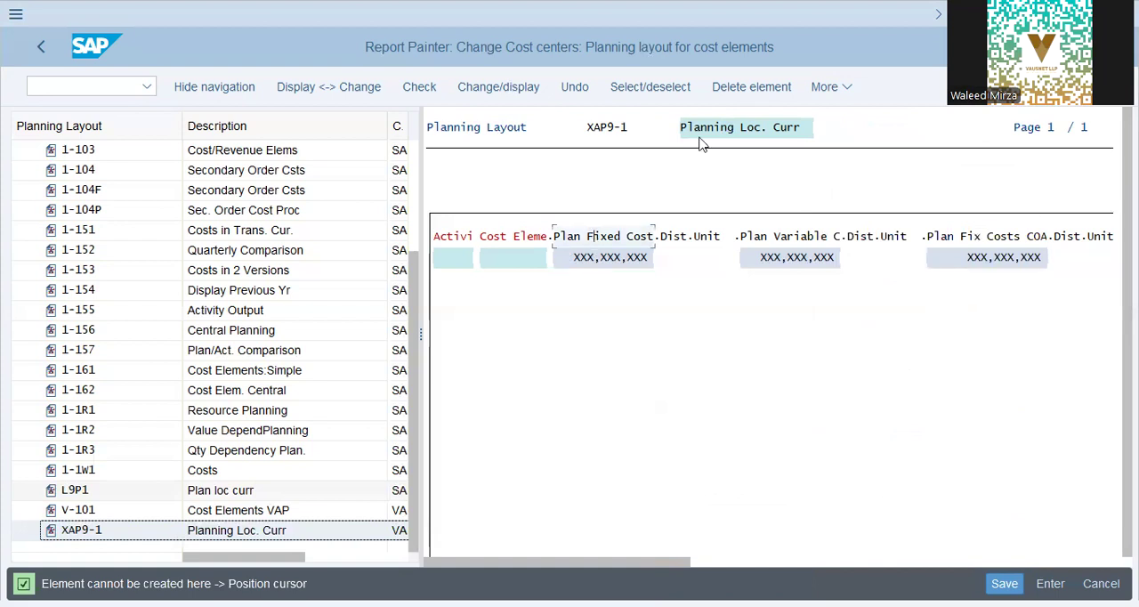
pyautogui.click(750, 89)
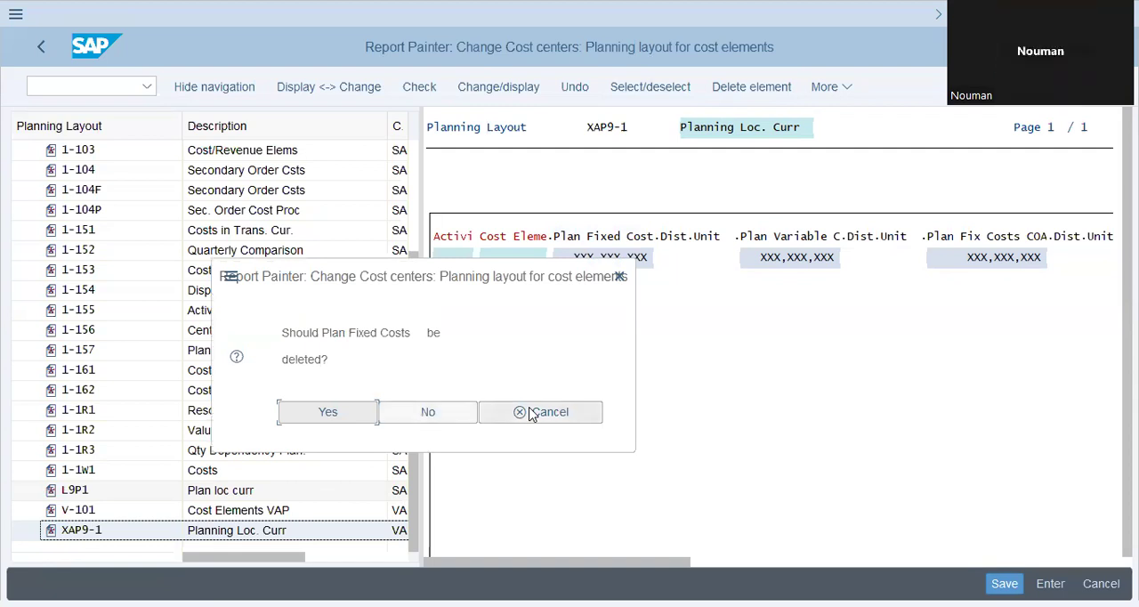
pyautogui.click(532, 414)
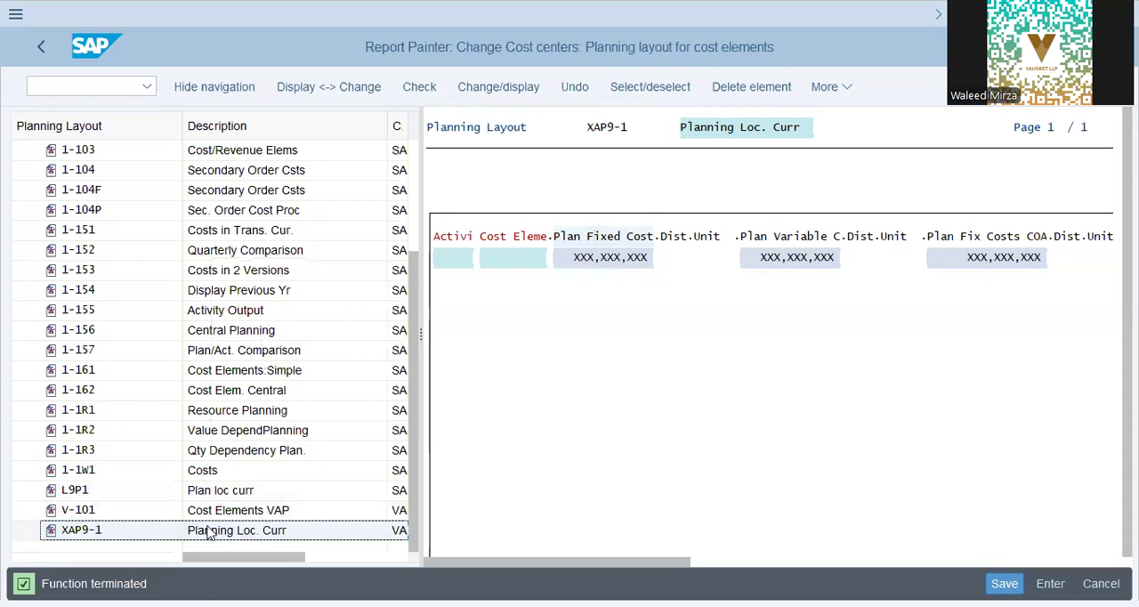
# Step: Try to select and delete the Plan Fixed Costs column from its value cell
pyautogui.click(607, 262)
pyautogui.click(659, 98)
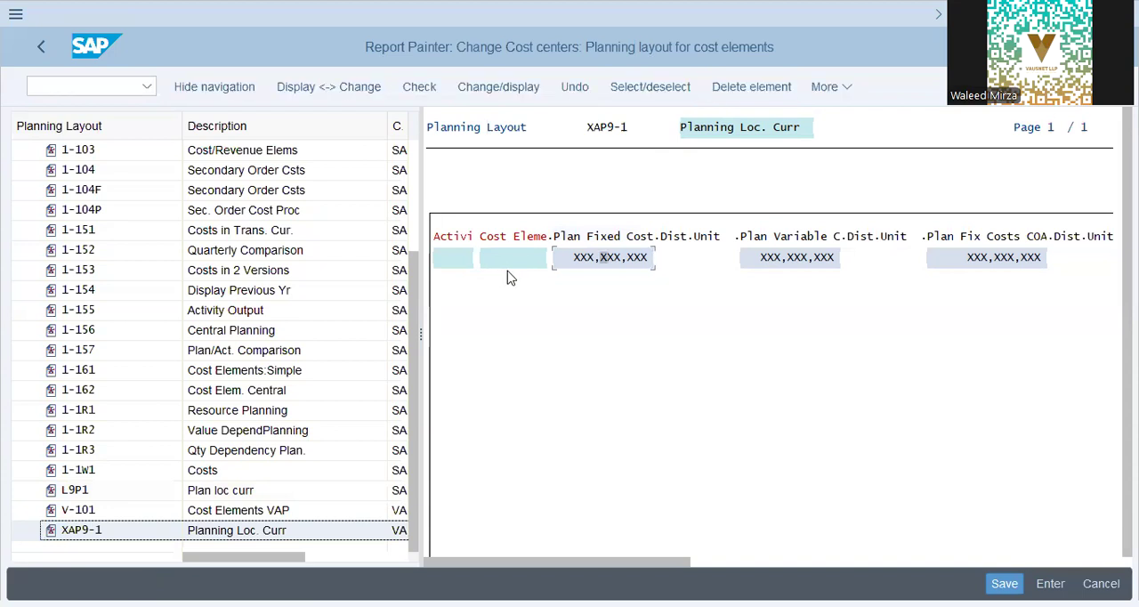
pyautogui.click(767, 89)
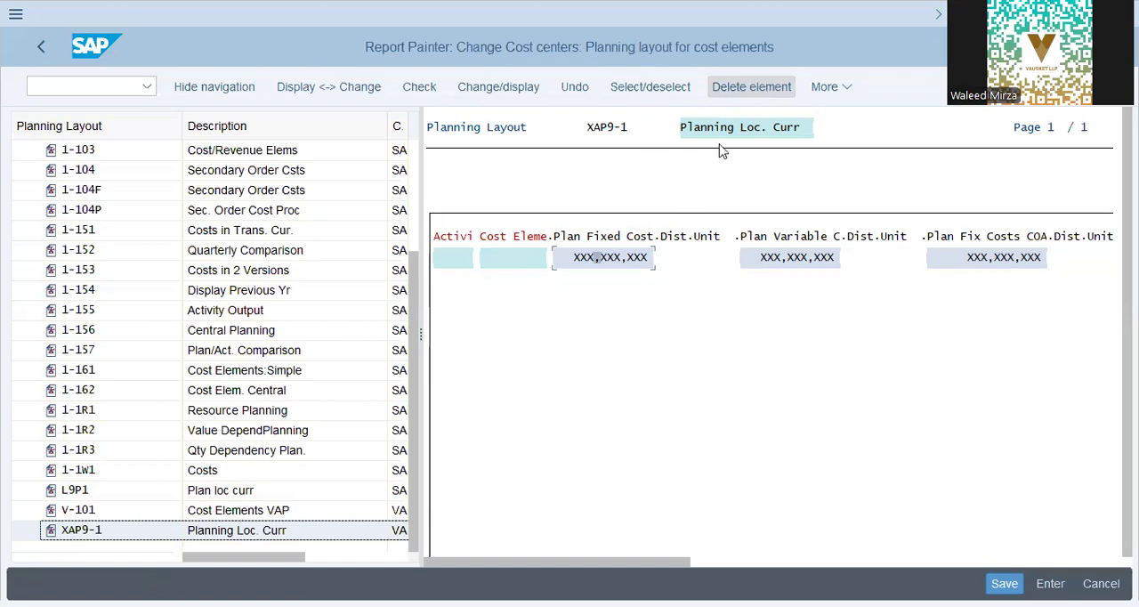
pyautogui.click(592, 260)
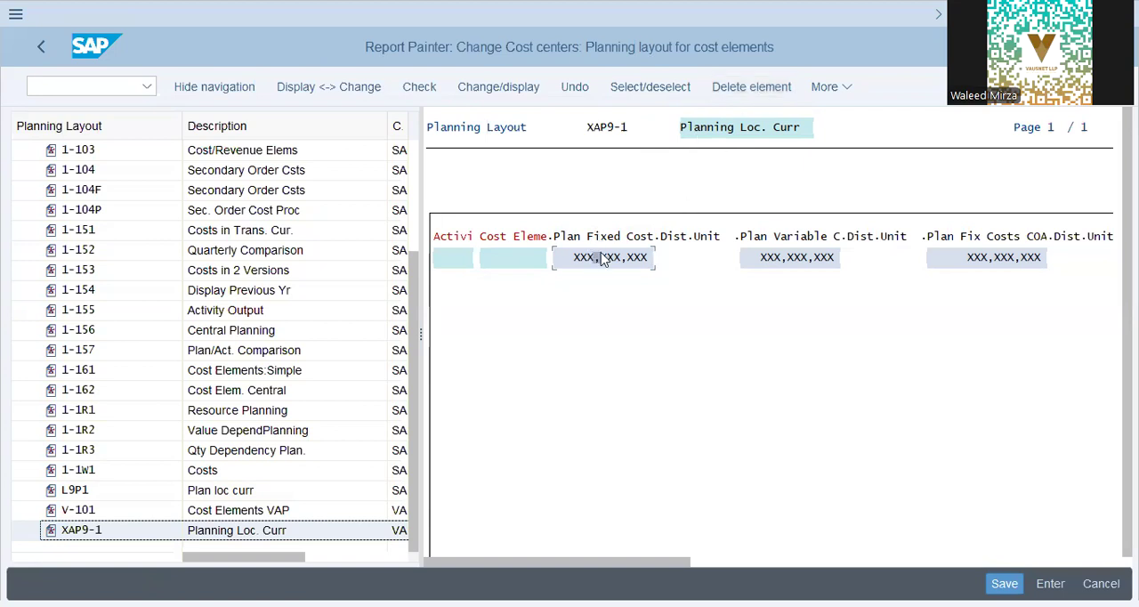
pyautogui.click(666, 87)
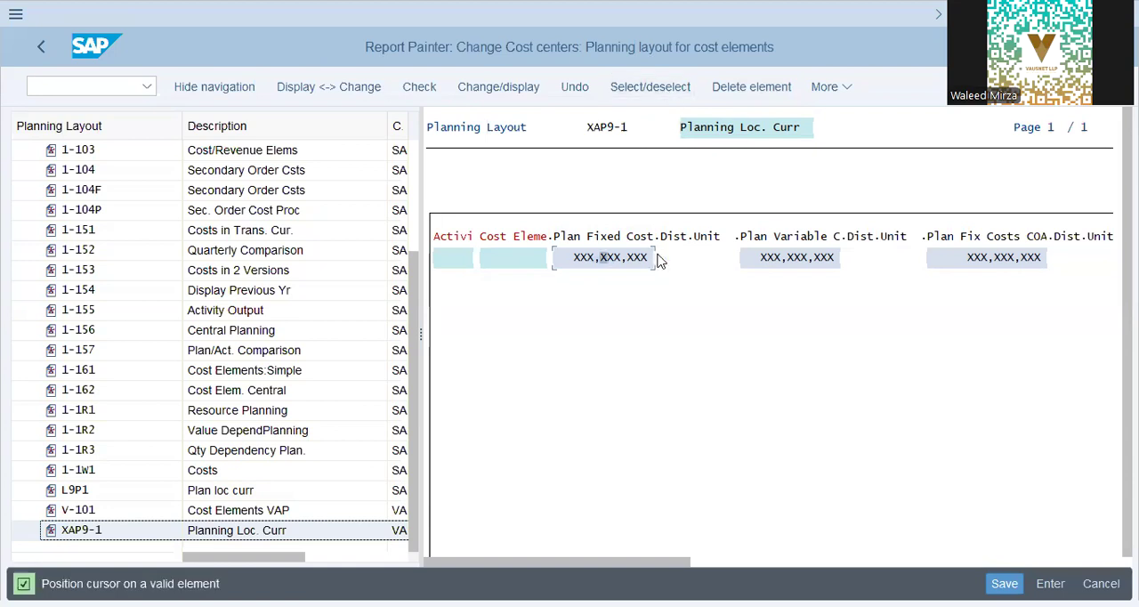
# Step: Delete the Plan Fixed Costs, Plan Variable Costs and Plan Fix Costs COA columns from the planning layout
pyautogui.click(759, 89)
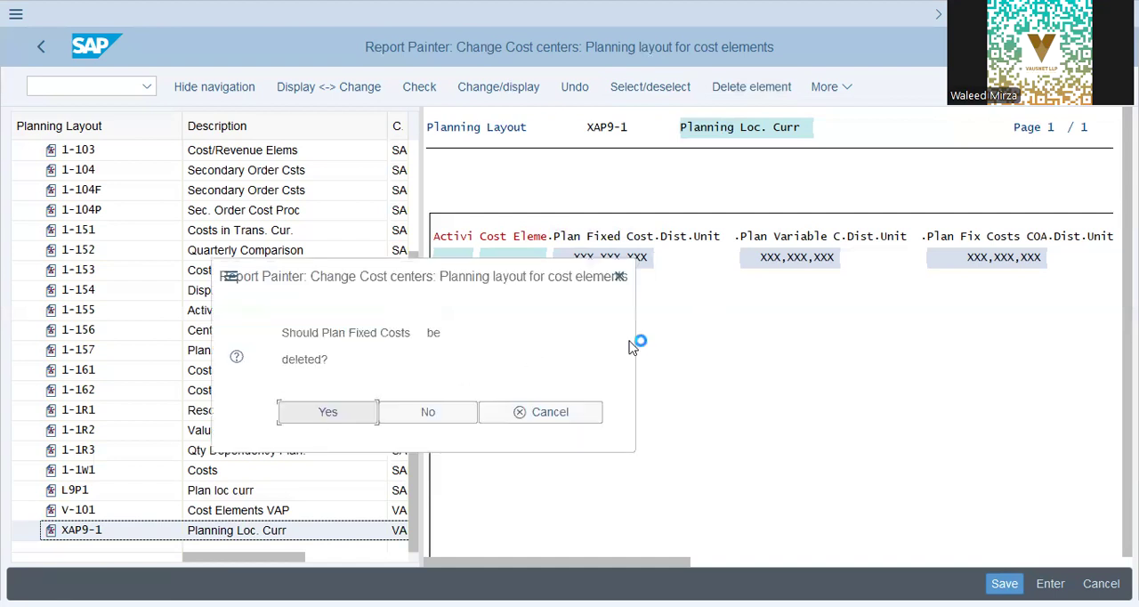
pyautogui.press('Return')
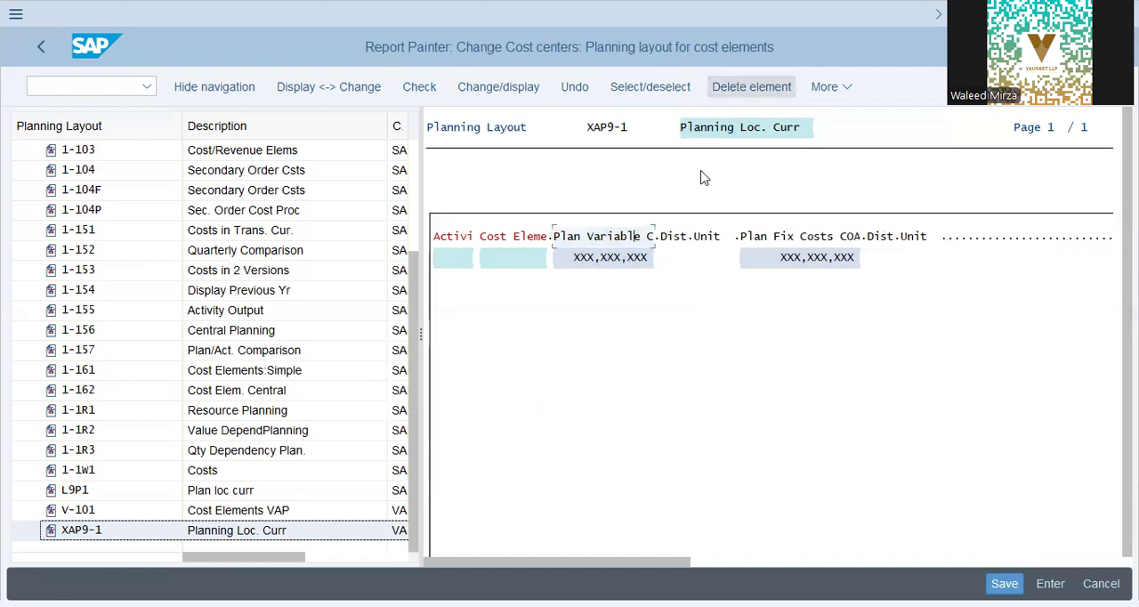
pyautogui.click(758, 89)
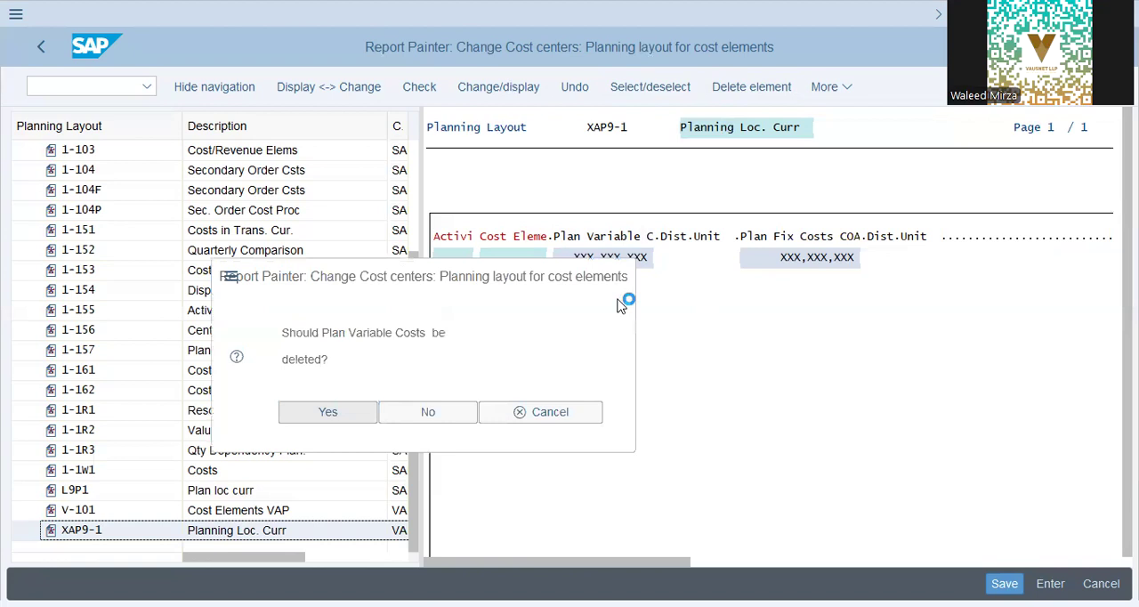
pyautogui.click(634, 236)
pyautogui.click(758, 88)
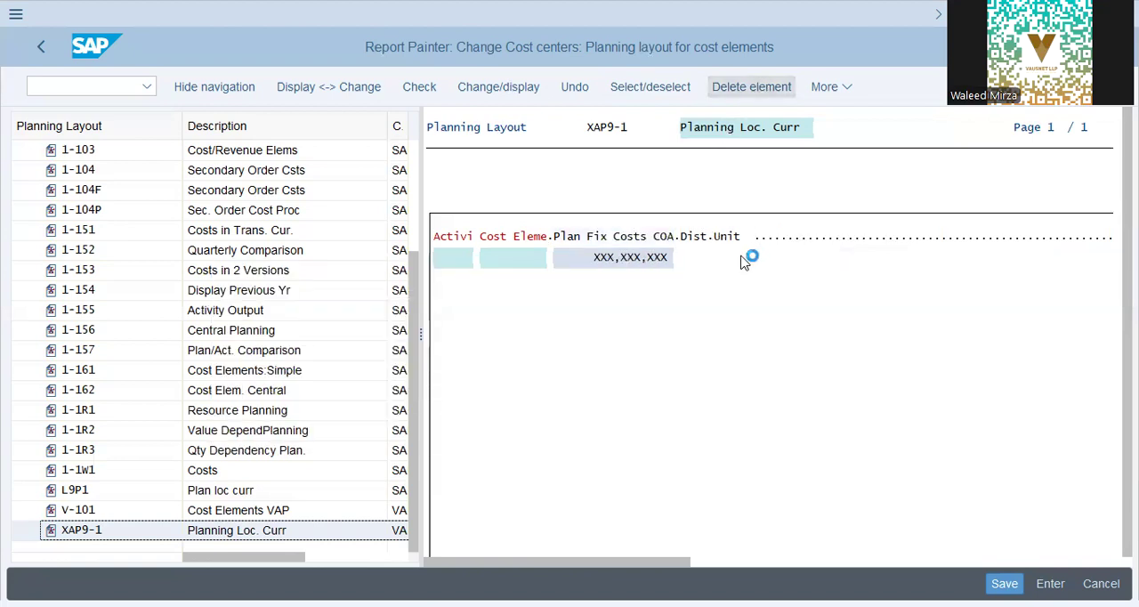
pyautogui.click(328, 412)
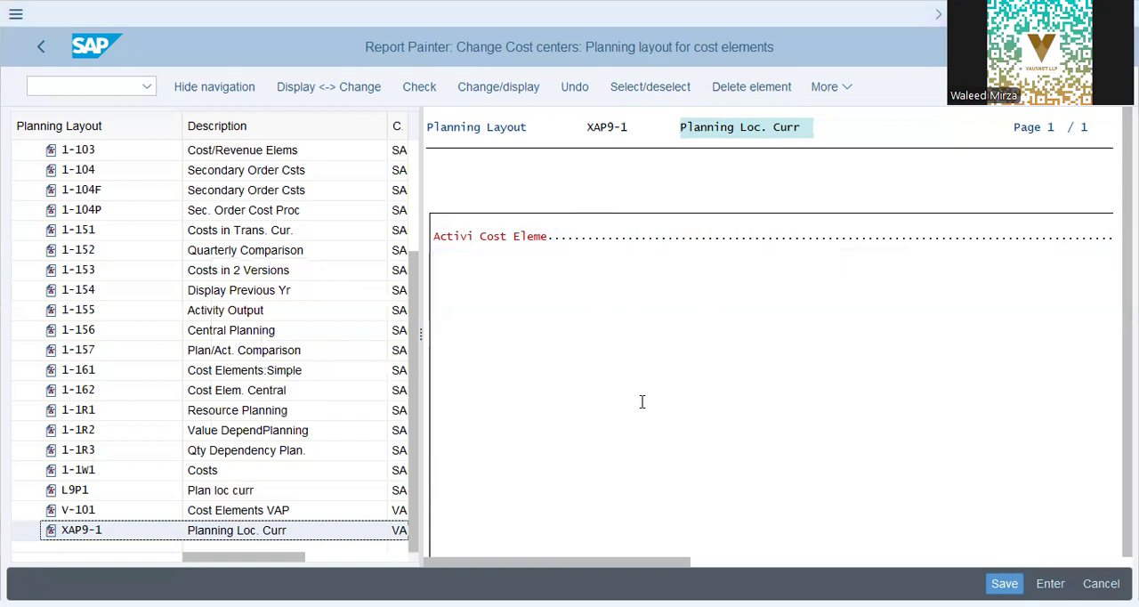
# Step: Open the definition of a new element in the empty column area beside the Cost Element lead column
pyautogui.click(832, 86)
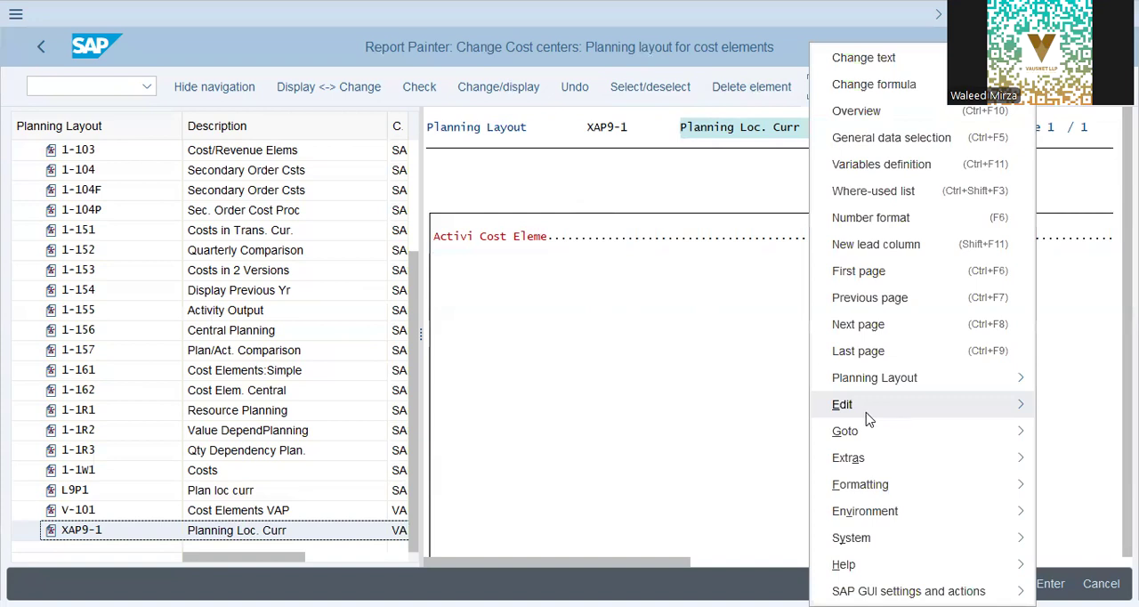
pyautogui.moveTo(868, 415)
pyautogui.moveTo(741, 214)
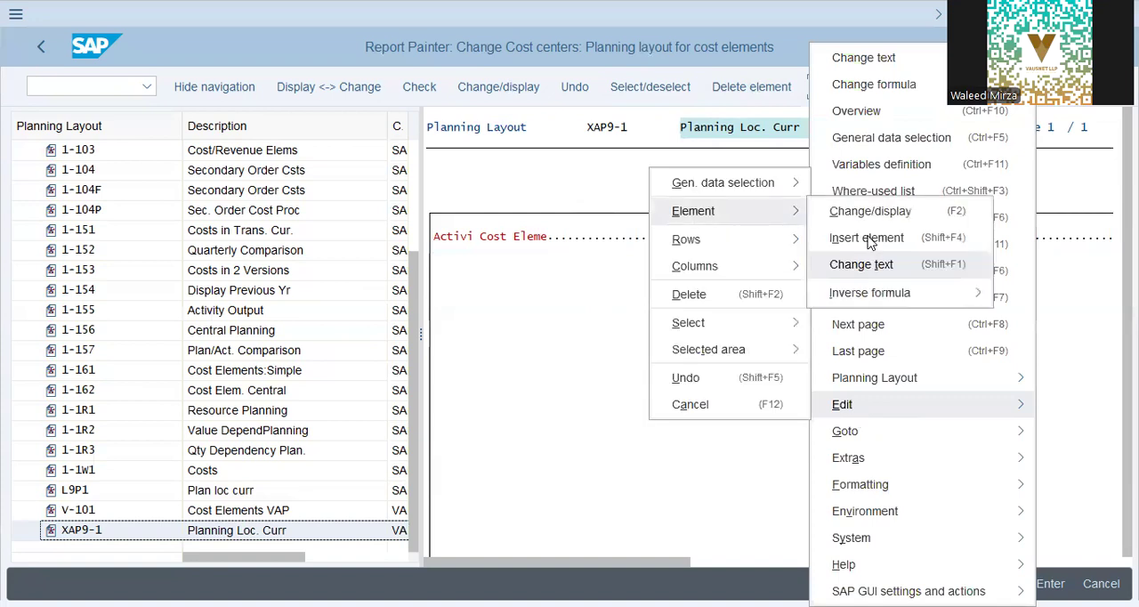
pyautogui.click(615, 306)
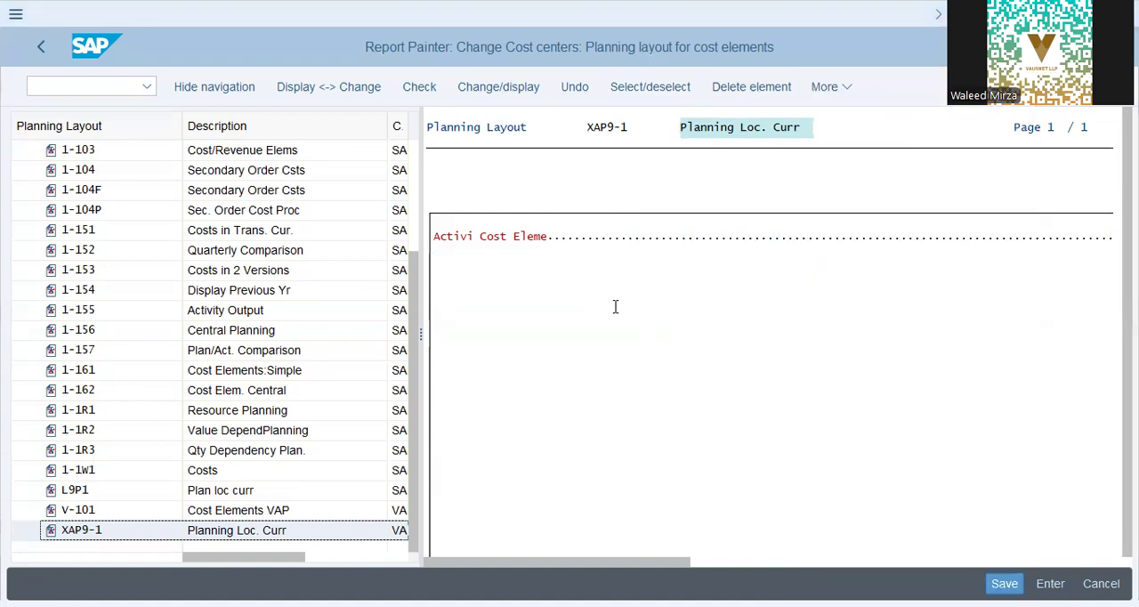
pyautogui.doubleClick(709, 220)
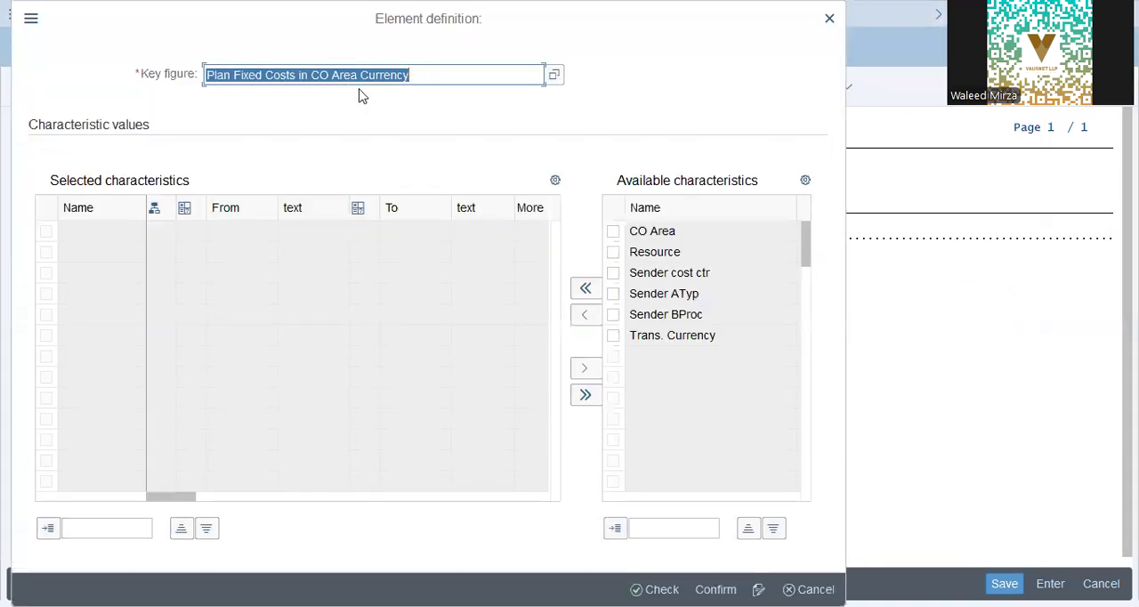
# Step: Look through the available key figures for the new element, including the currency, consumption and price variants
pyautogui.click(360, 85)
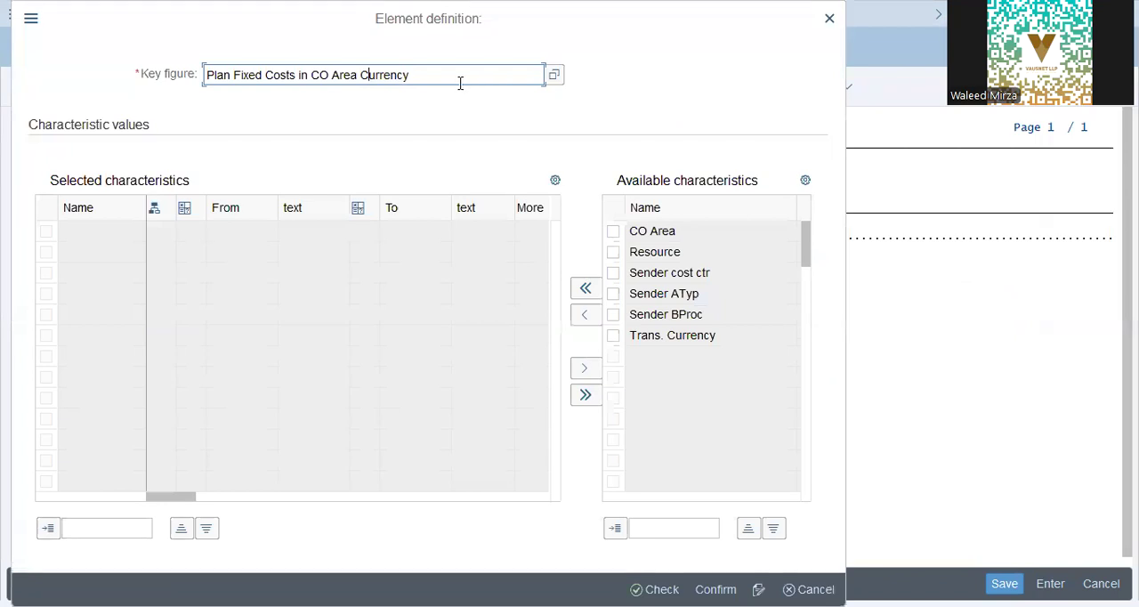
pyautogui.click(555, 77)
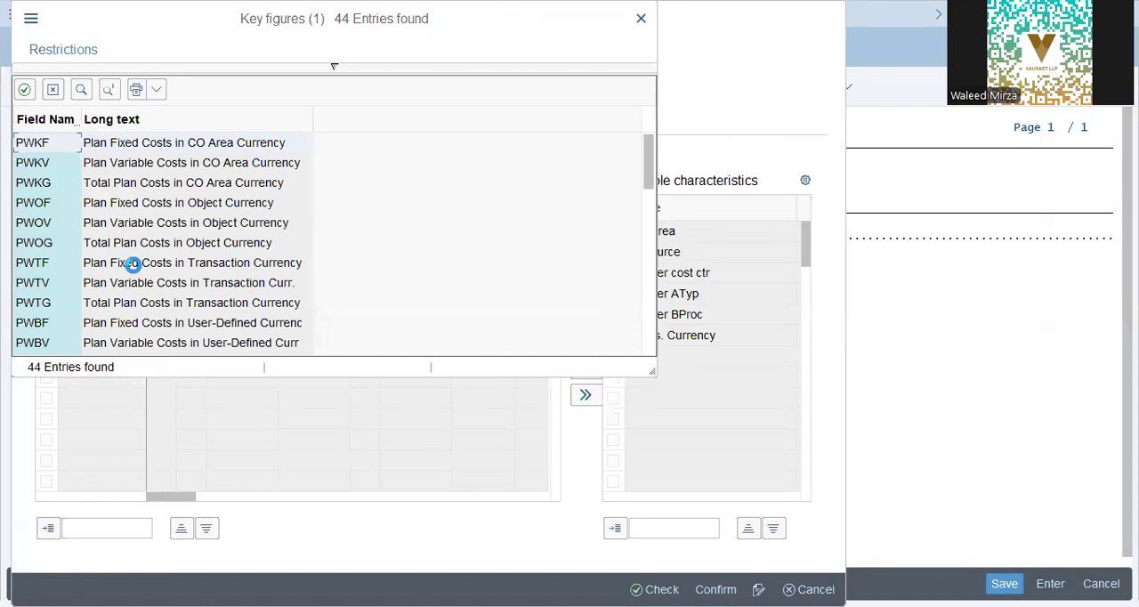
pyautogui.scroll(-3, 151, 316)
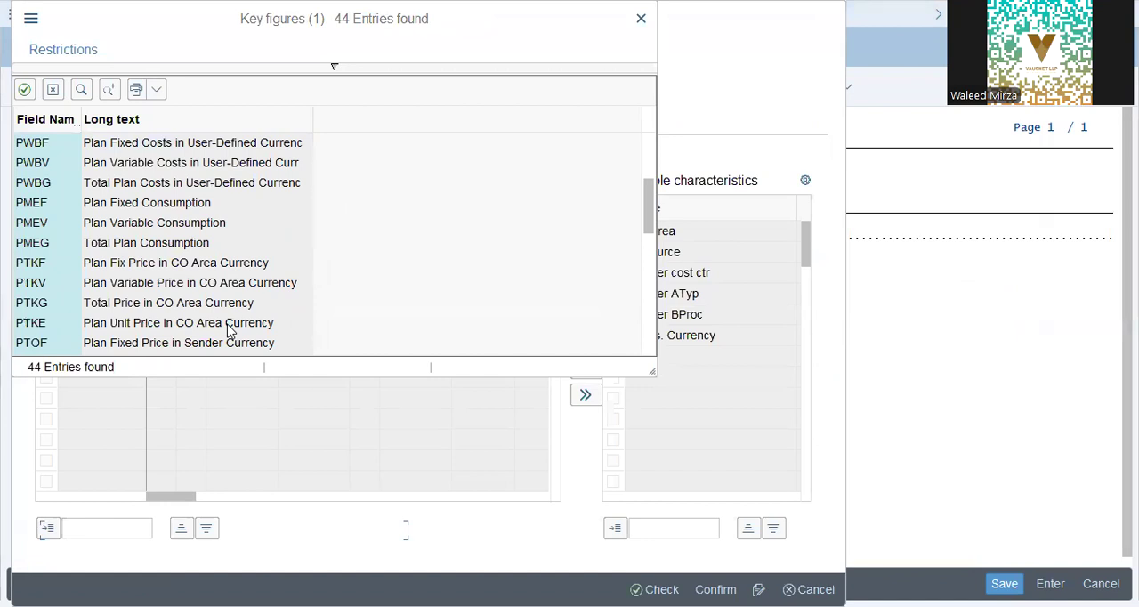
pyautogui.scroll(-3, 160, 303)
pyautogui.scroll(-1, 163, 304)
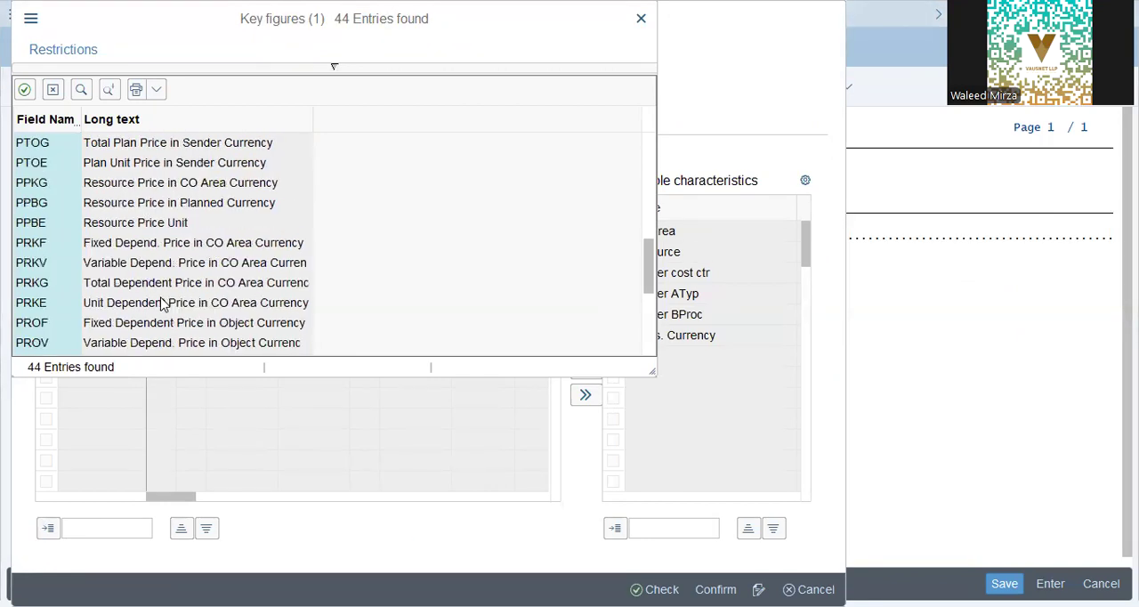
pyautogui.scroll(-1, 143, 319)
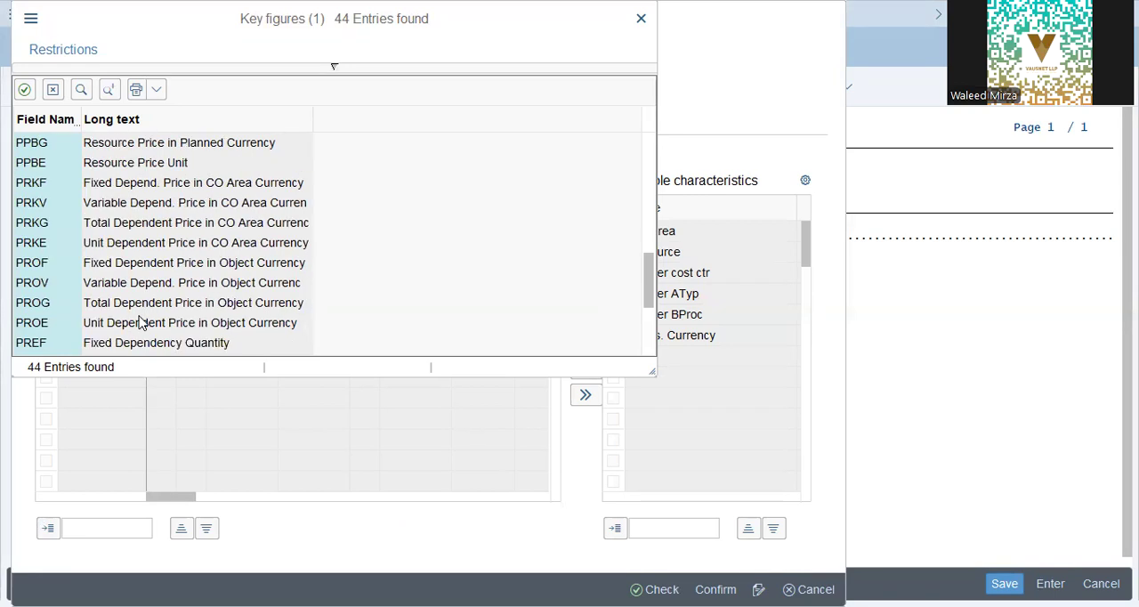
pyautogui.scroll(-2, 141, 322)
pyautogui.scroll(-1, 140, 322)
pyautogui.scroll(11, 140, 320)
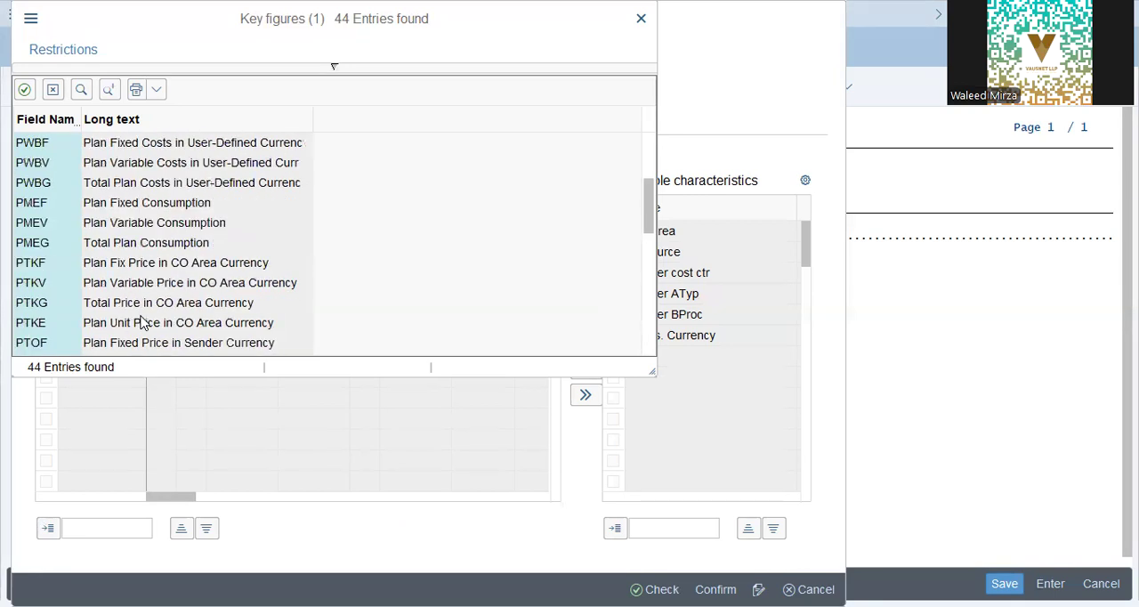
# Step: Assign the key figure Plan Fixed Costs in Transaction Currency to the new element and add it without any characteristics
pyautogui.click(152, 247)
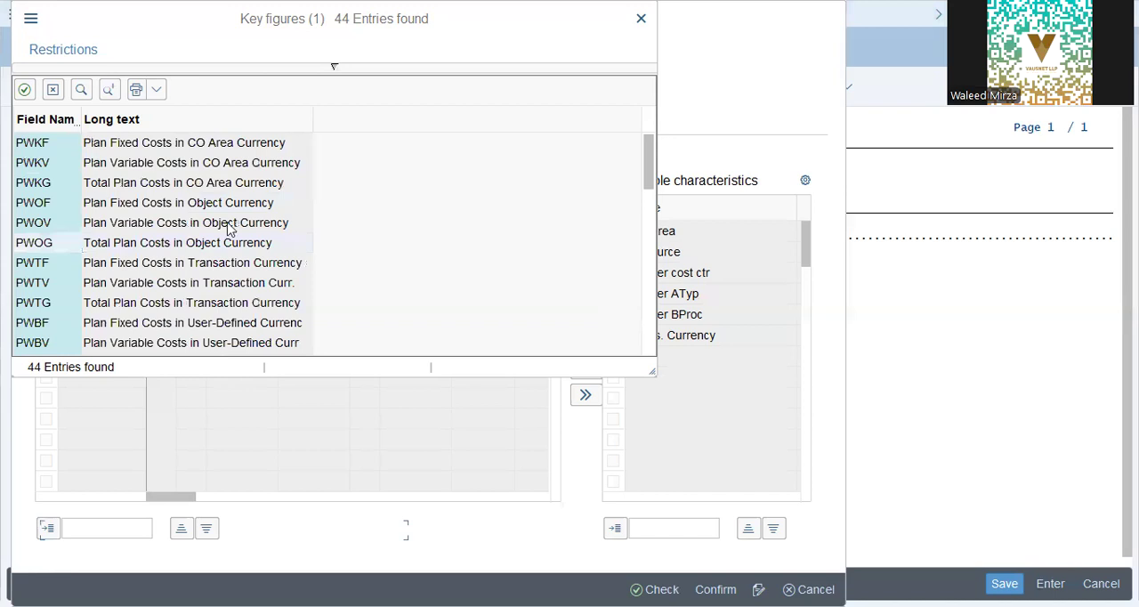
pyautogui.click(158, 208)
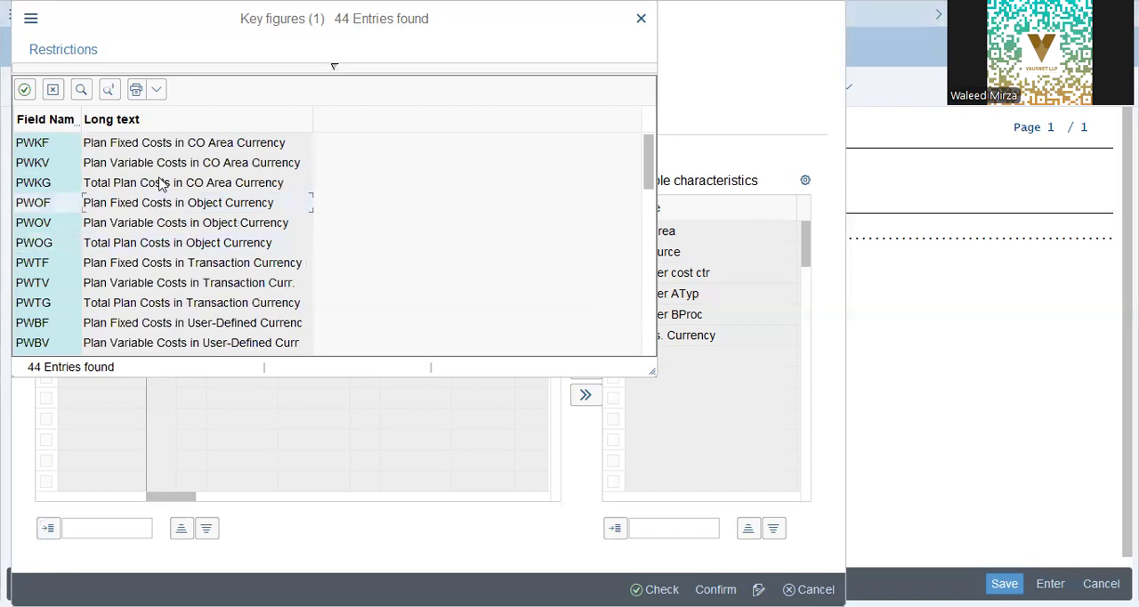
pyautogui.click(166, 265)
pyautogui.doubleClick(216, 264)
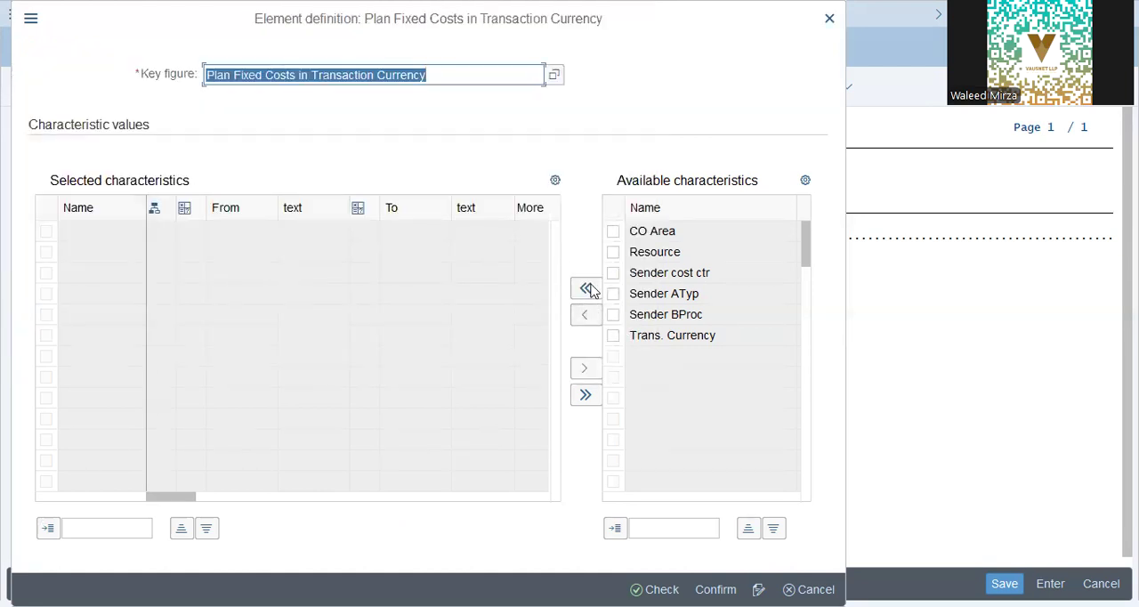
pyautogui.click(402, 216)
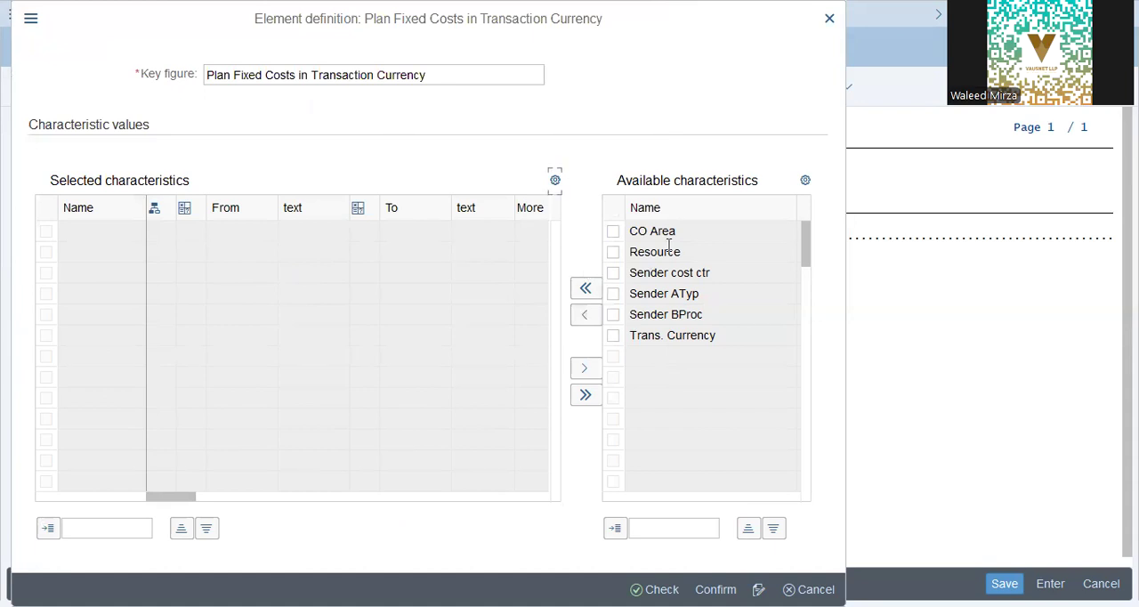
pyautogui.press('Tab')
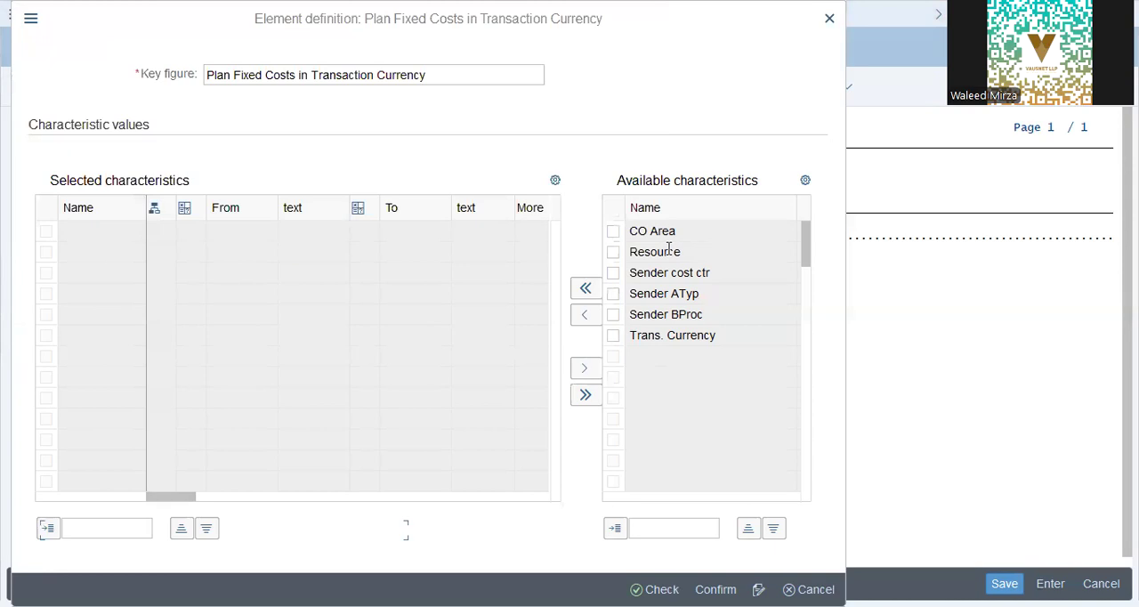
pyautogui.click(712, 589)
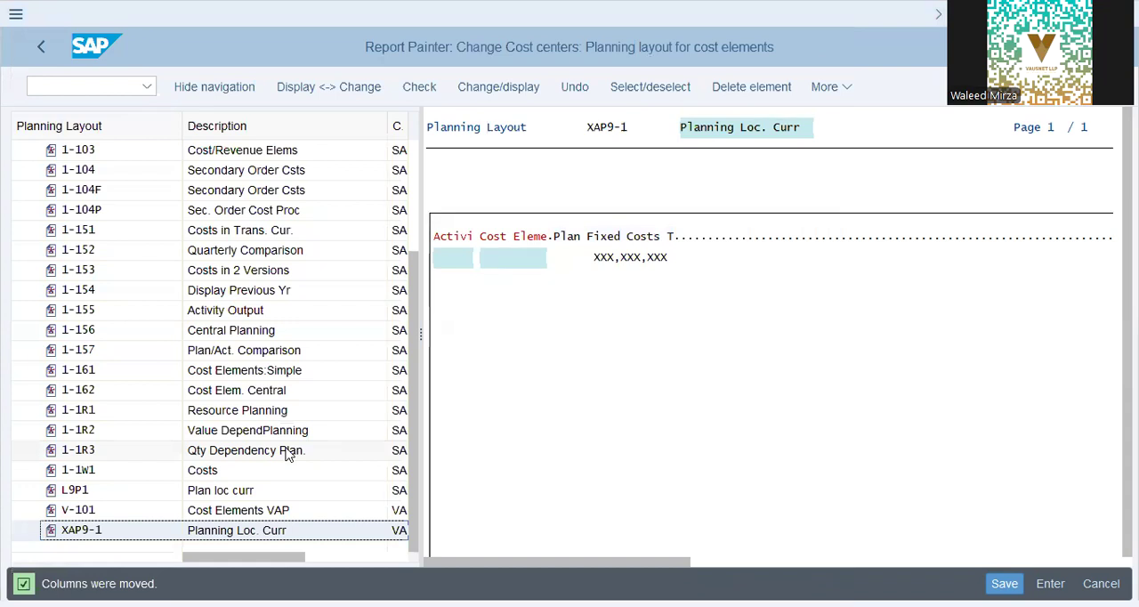
# Step: Insert a key figure with characteristics for Plan Fixed Costs in CO Area Currency beside the transaction currency column
pyautogui.click(683, 237)
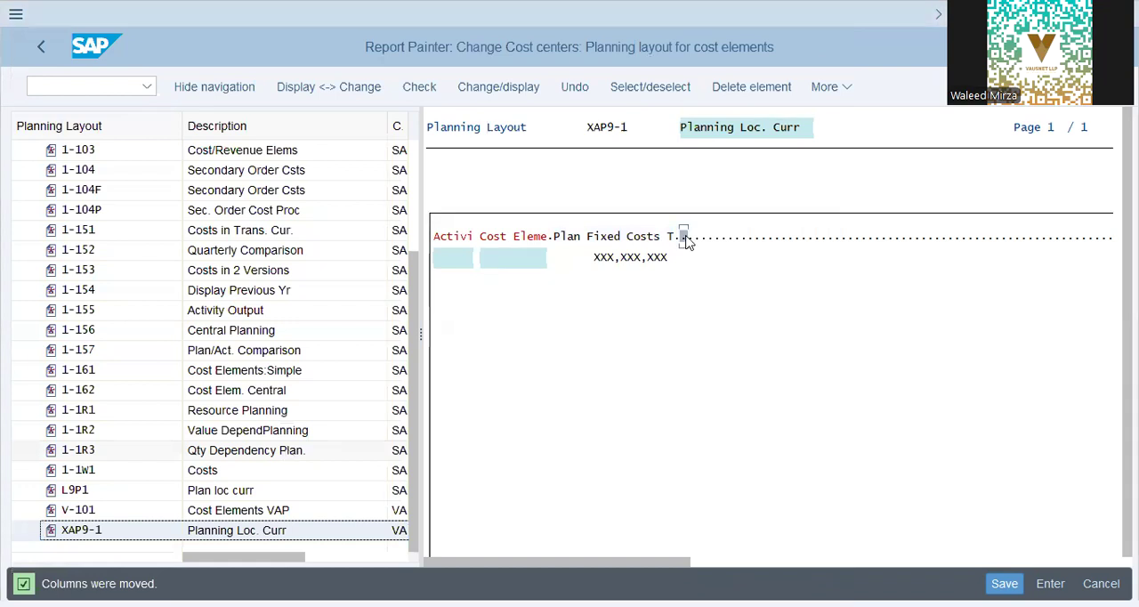
pyautogui.doubleClick(685, 238)
pyautogui.click(832, 88)
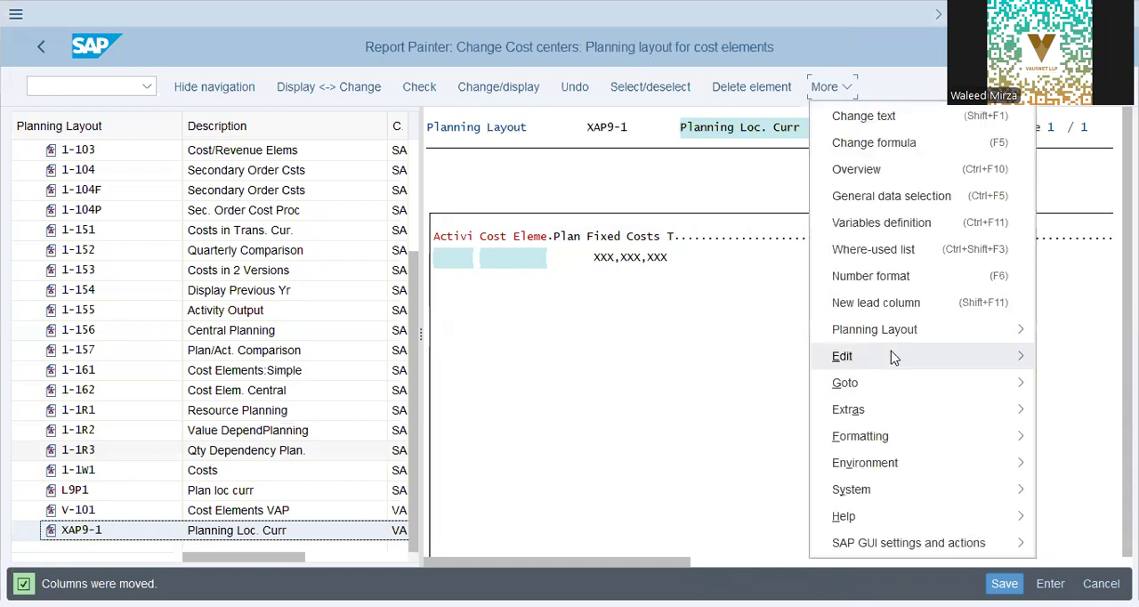
pyautogui.click(894, 357)
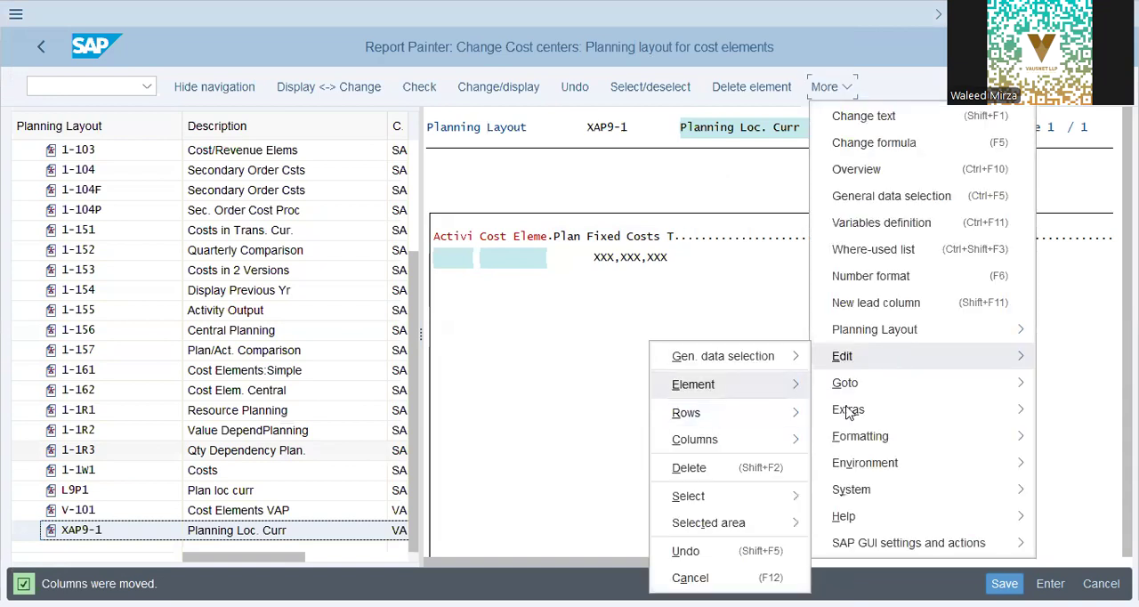
pyautogui.click(735, 393)
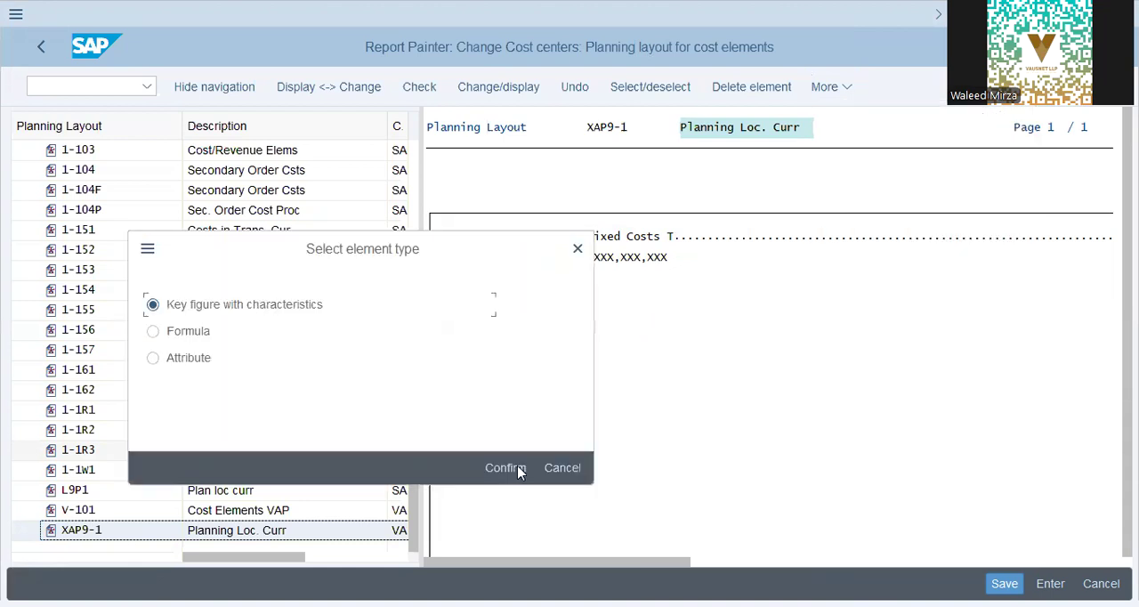
pyautogui.click(519, 470)
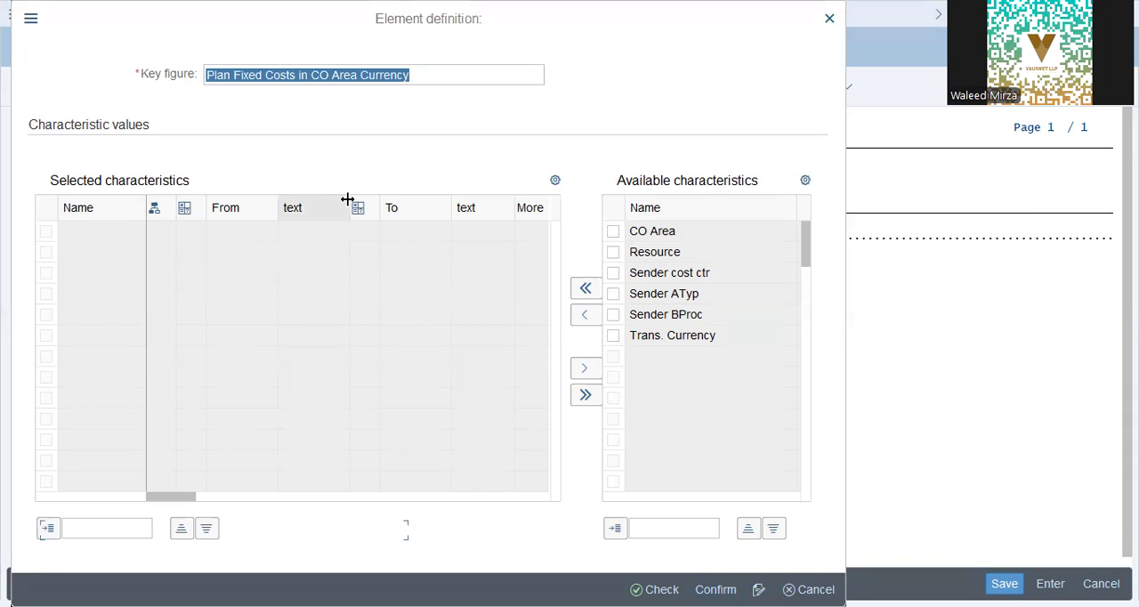
pyautogui.hotkey('alt', 'Tab')
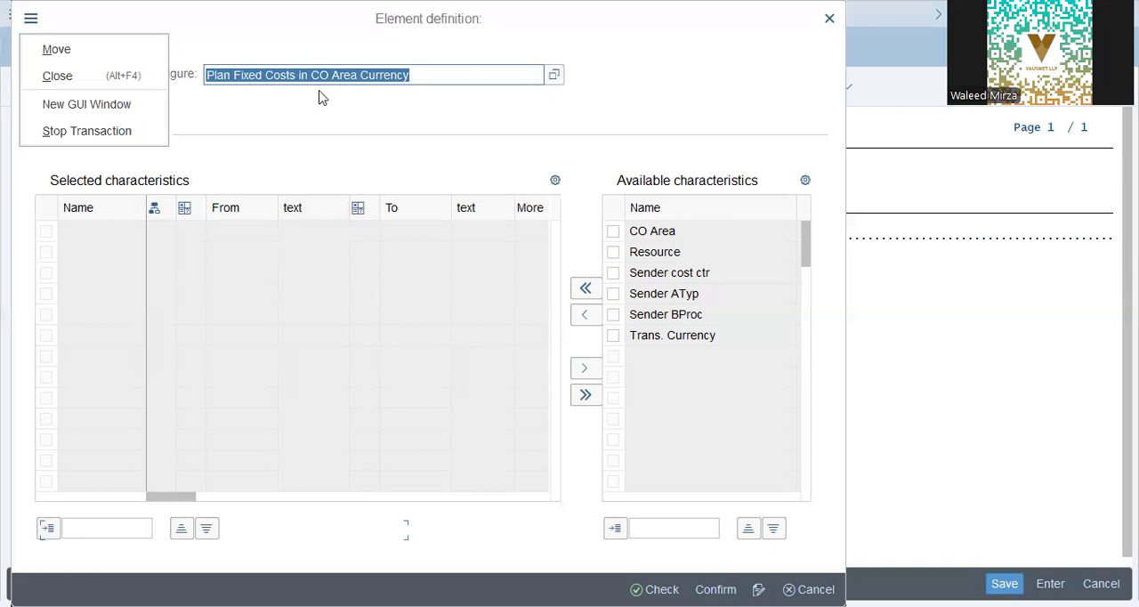
pyautogui.hotkey('alt', 'Tab')
pyautogui.click(715, 589)
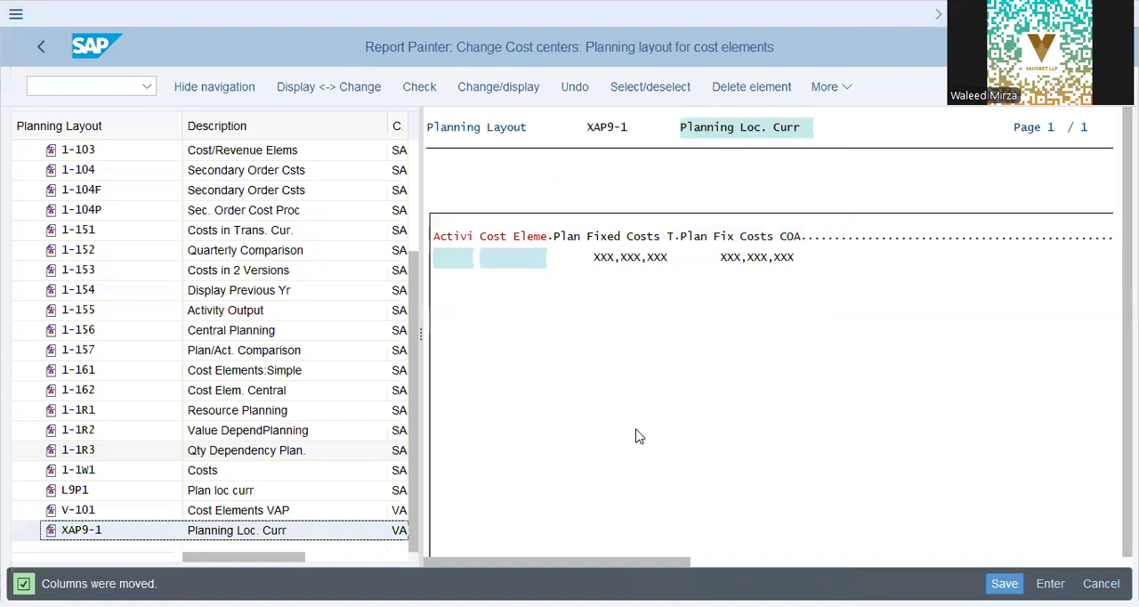
# Step: Turn off readiness for input on the value cell of the Plan Fix Costs COA column
pyautogui.click(752, 257)
pyautogui.click(828, 89)
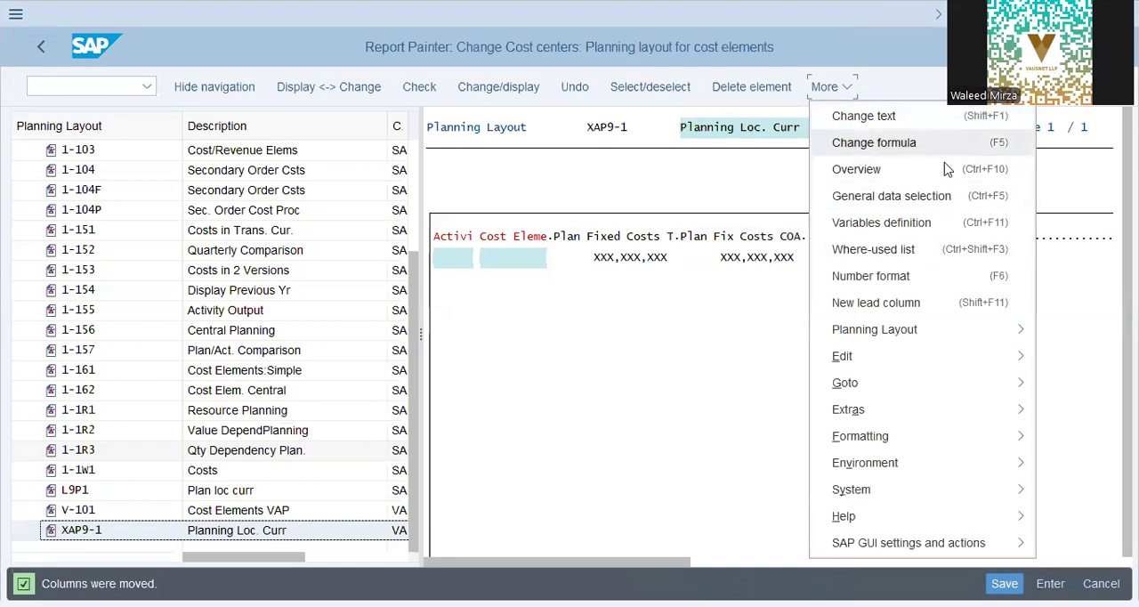
pyautogui.click(938, 445)
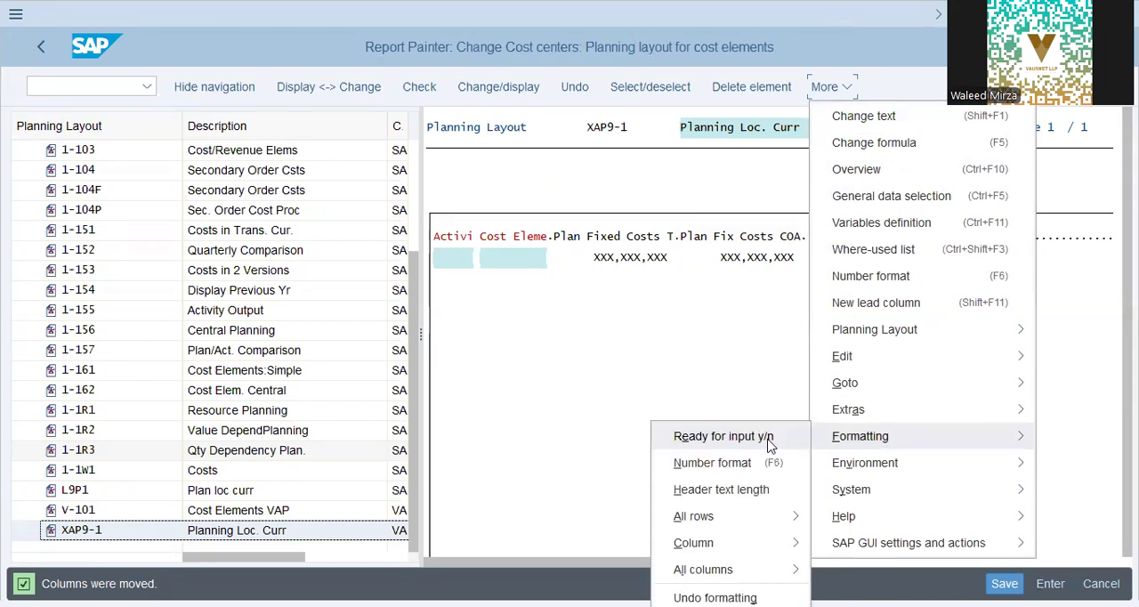
pyautogui.click(771, 441)
pyautogui.click(750, 263)
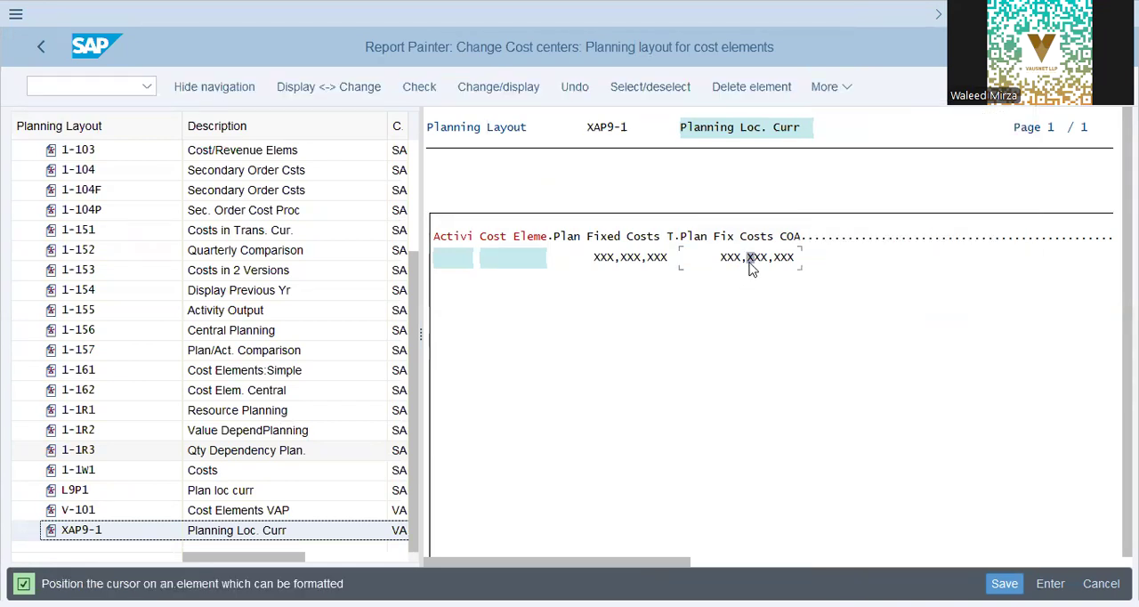
pyautogui.click(750, 236)
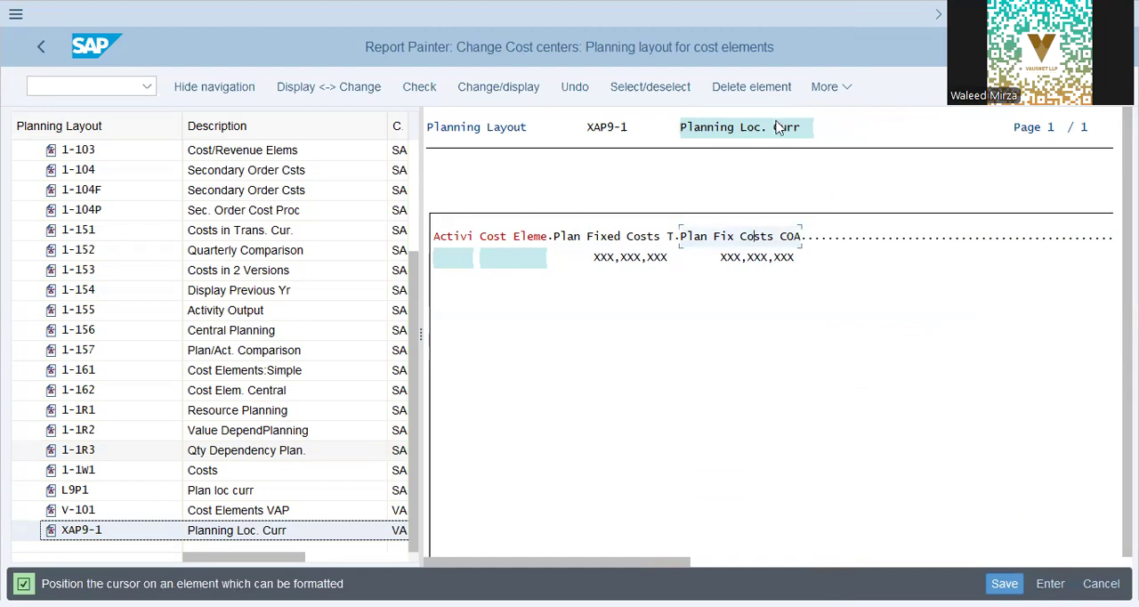
pyautogui.click(834, 89)
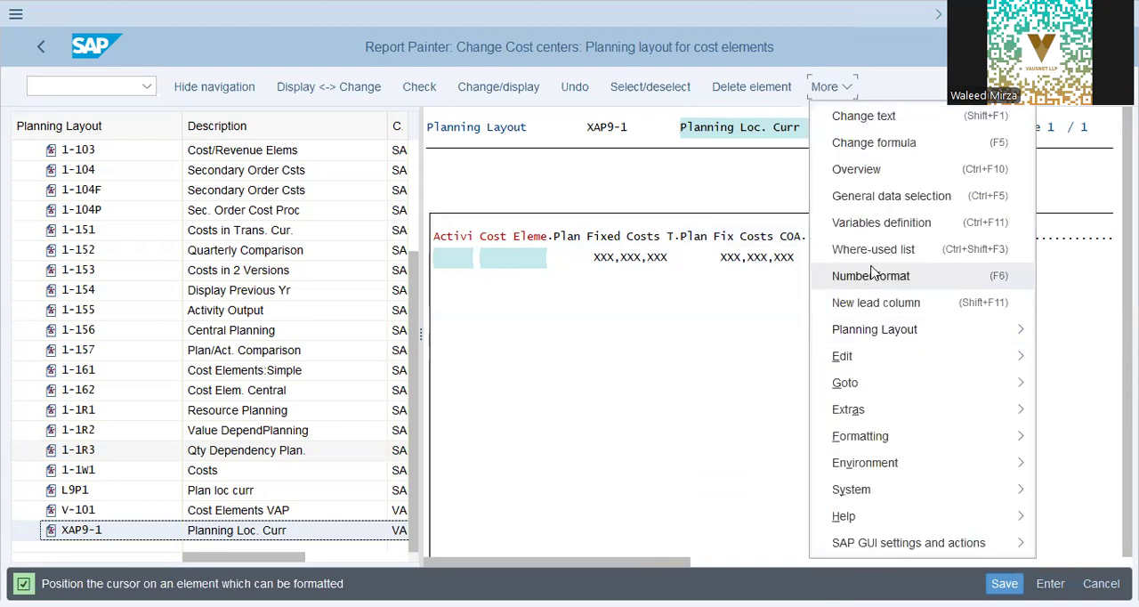
pyautogui.click(917, 439)
pyautogui.click(736, 436)
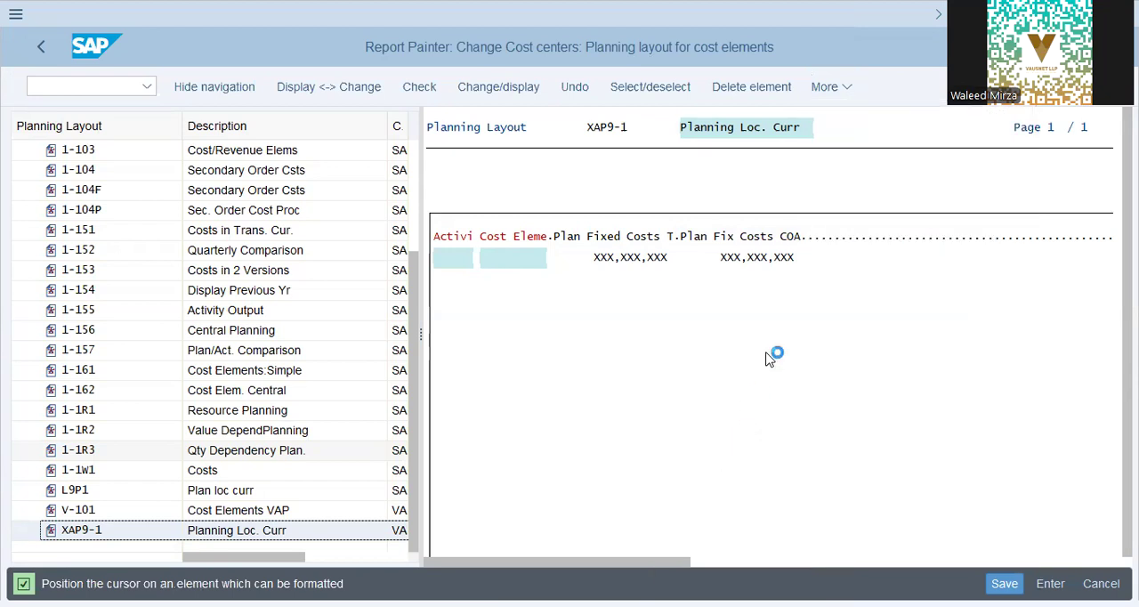
pyautogui.click(769, 260)
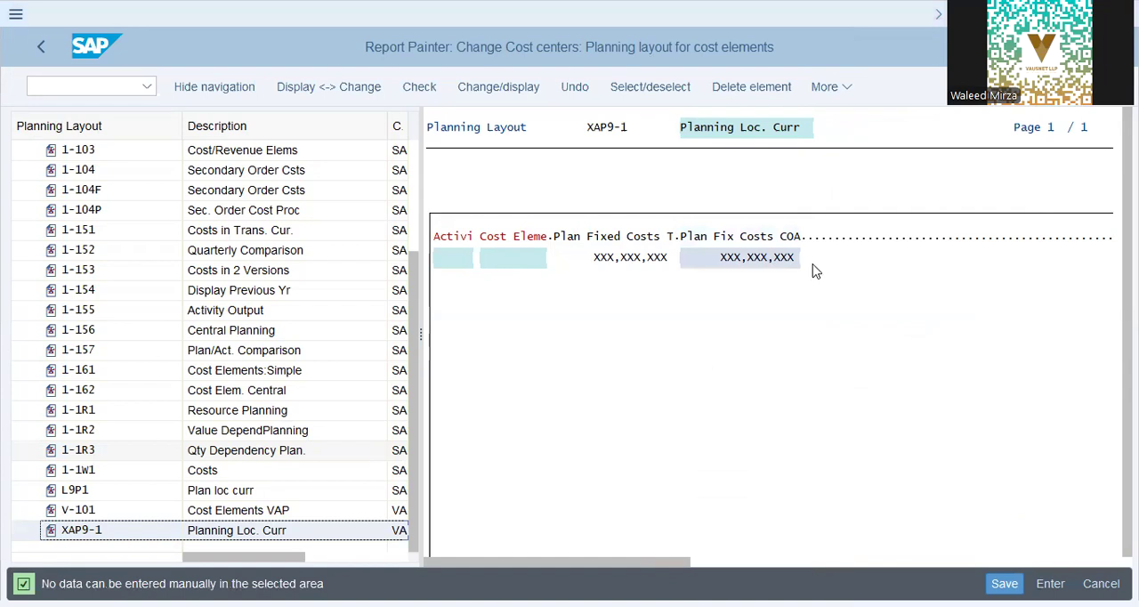
# Step: Insert another key figure with characteristics for Plan Variable Costs in CO Area Currency after the Plan Fix Costs COA column
pyautogui.click(848, 92)
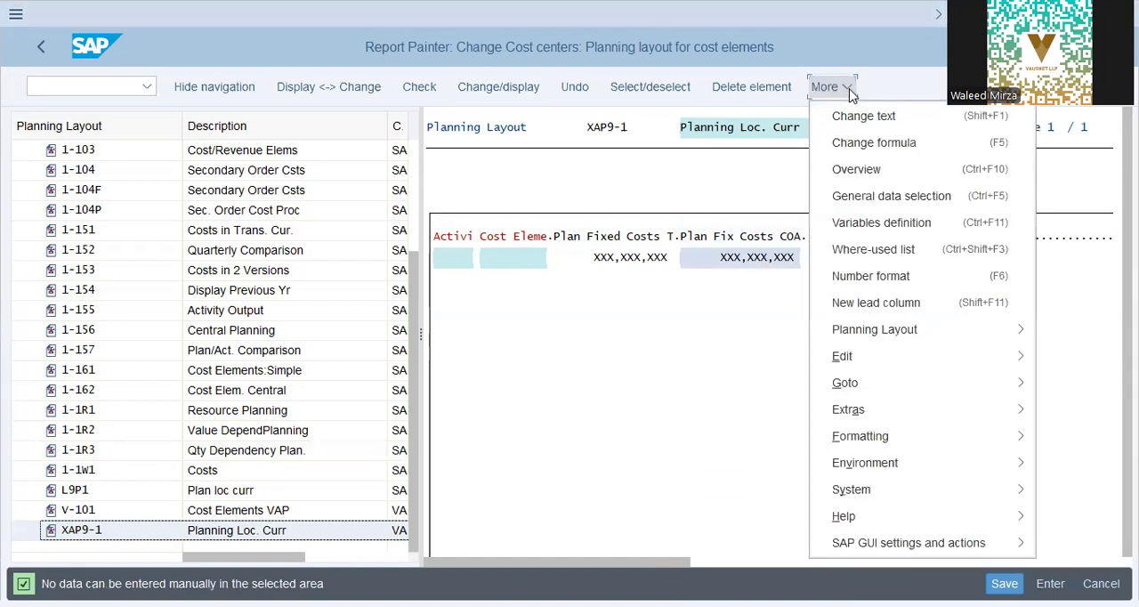
pyautogui.click(897, 356)
pyautogui.click(676, 388)
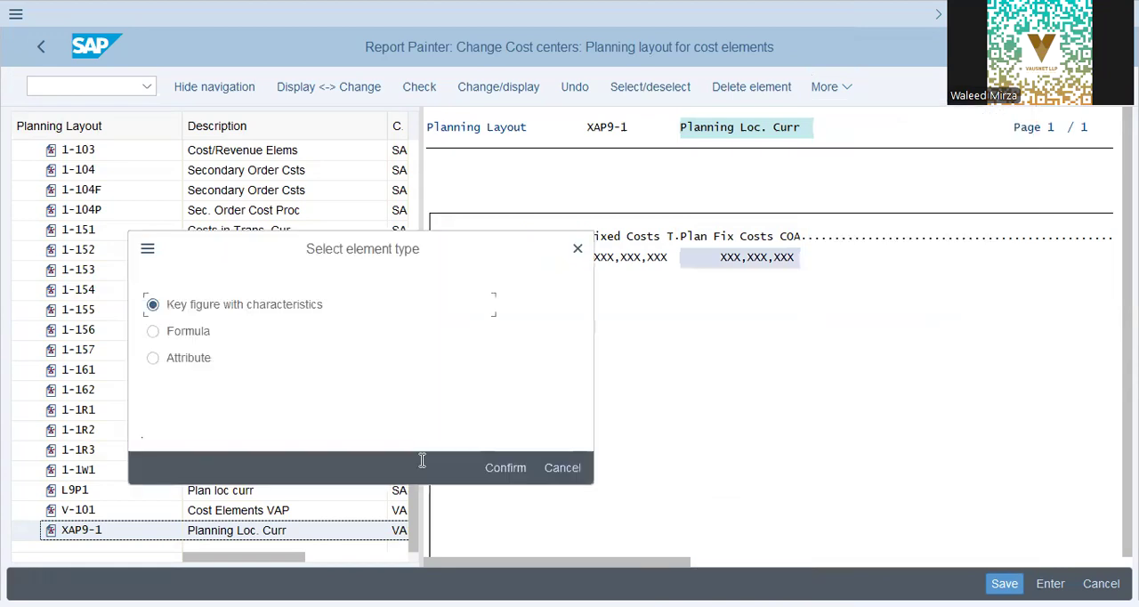
pyautogui.click(504, 467)
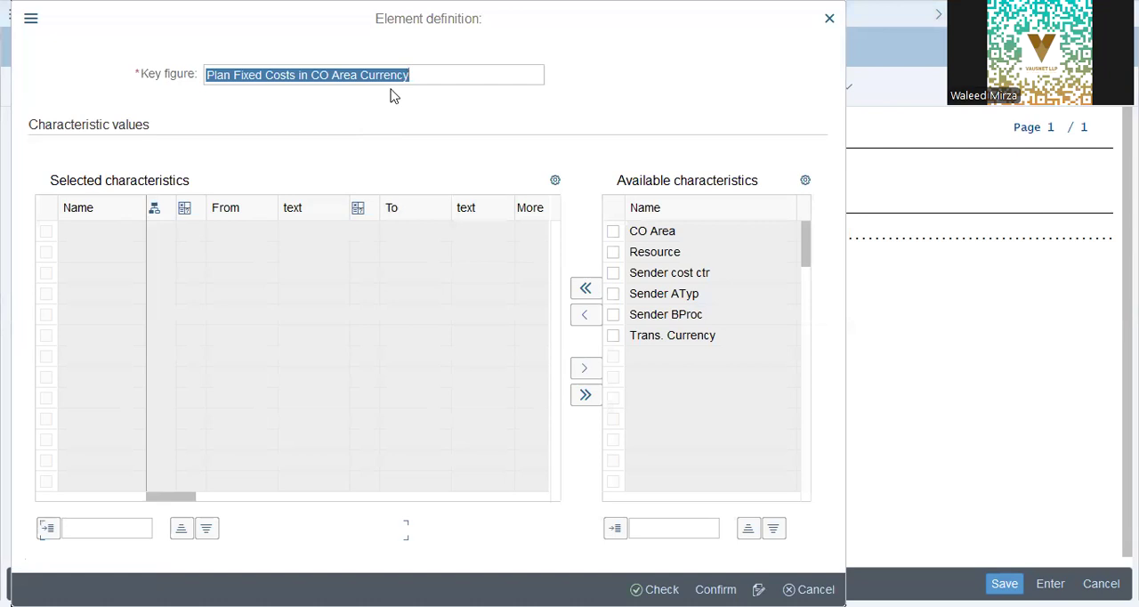
pyautogui.click(386, 81)
pyautogui.click(559, 82)
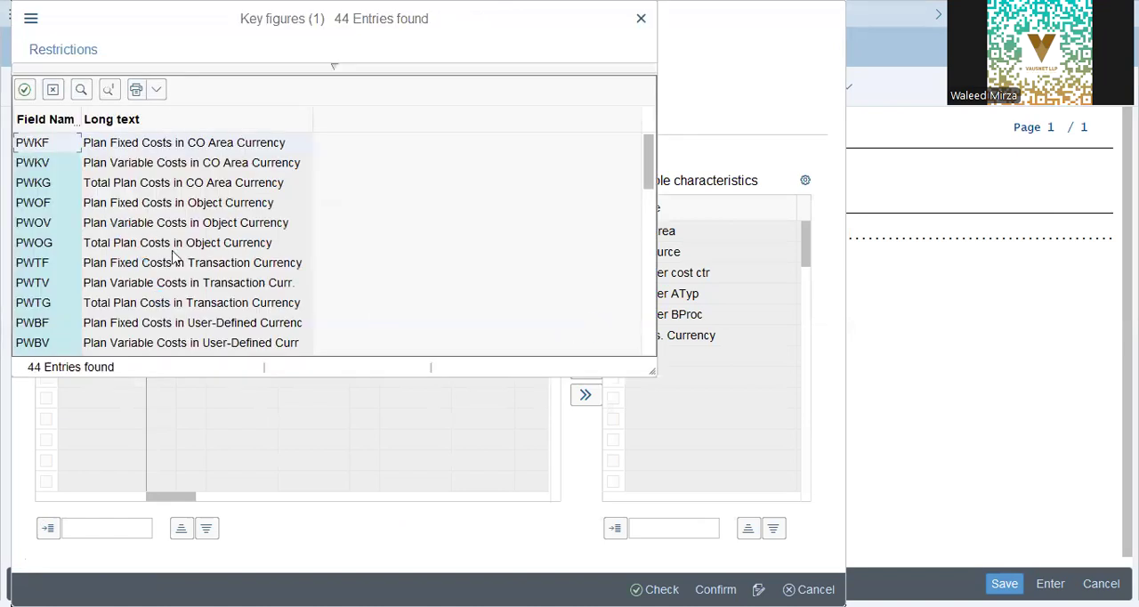
pyautogui.click(171, 165)
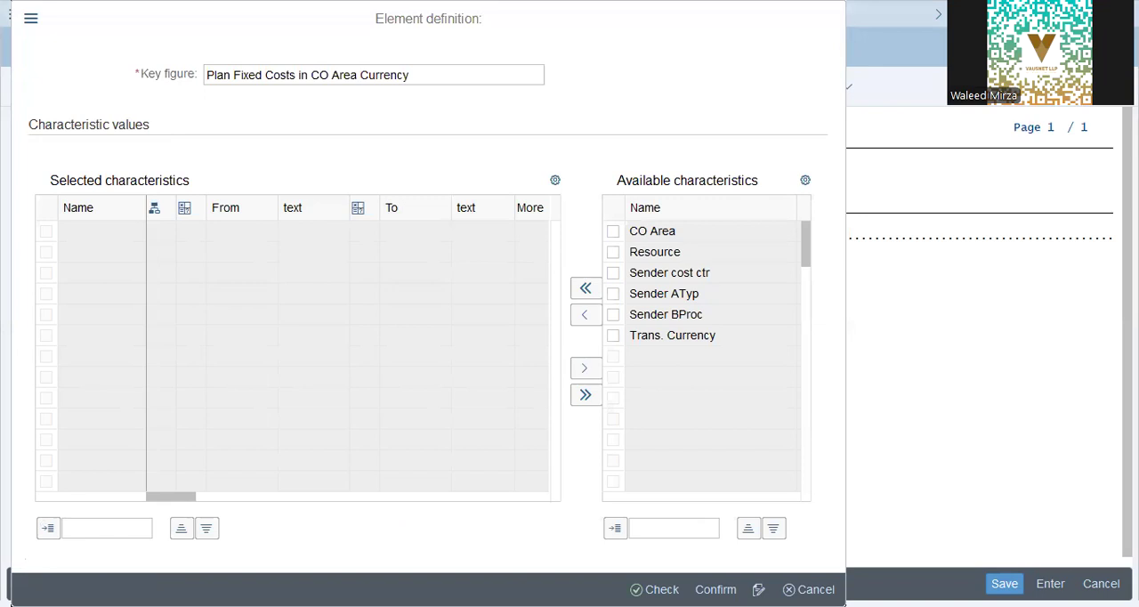
pyautogui.press('Return')
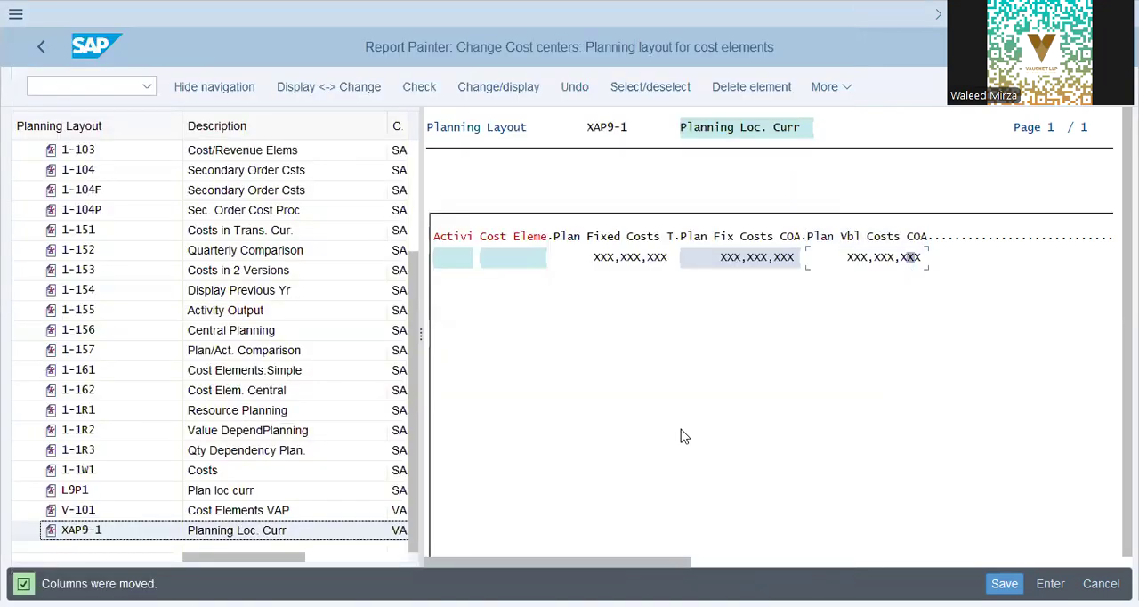
# Step: Turn off readiness for input on the value cell of the Plan Vbl Costs COA column
pyautogui.click(820, 92)
pyautogui.click(874, 434)
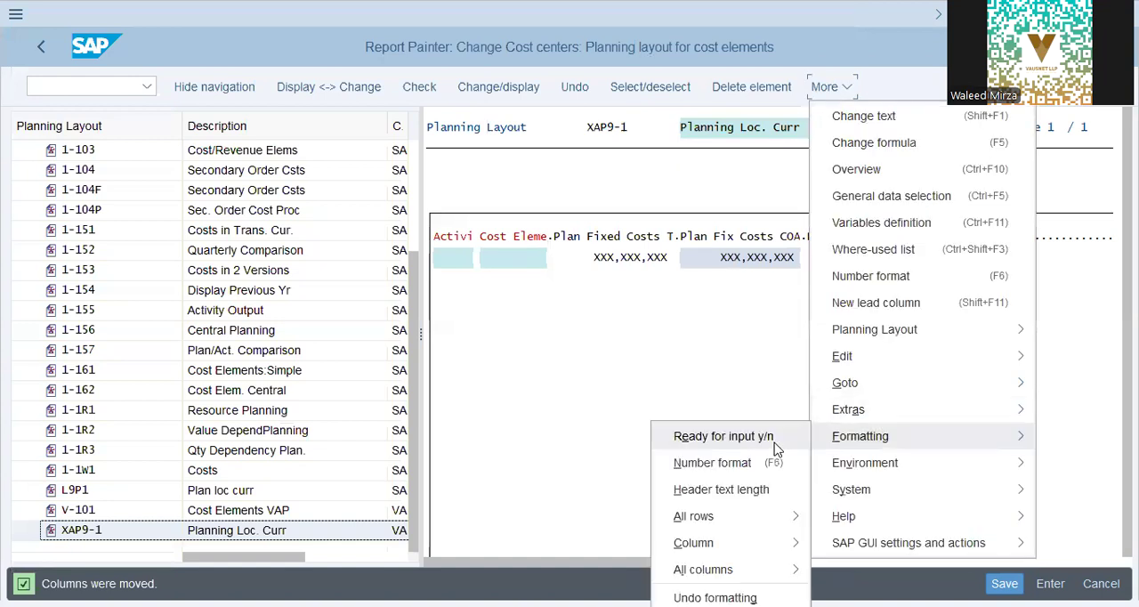
pyautogui.click(775, 444)
pyautogui.click(895, 257)
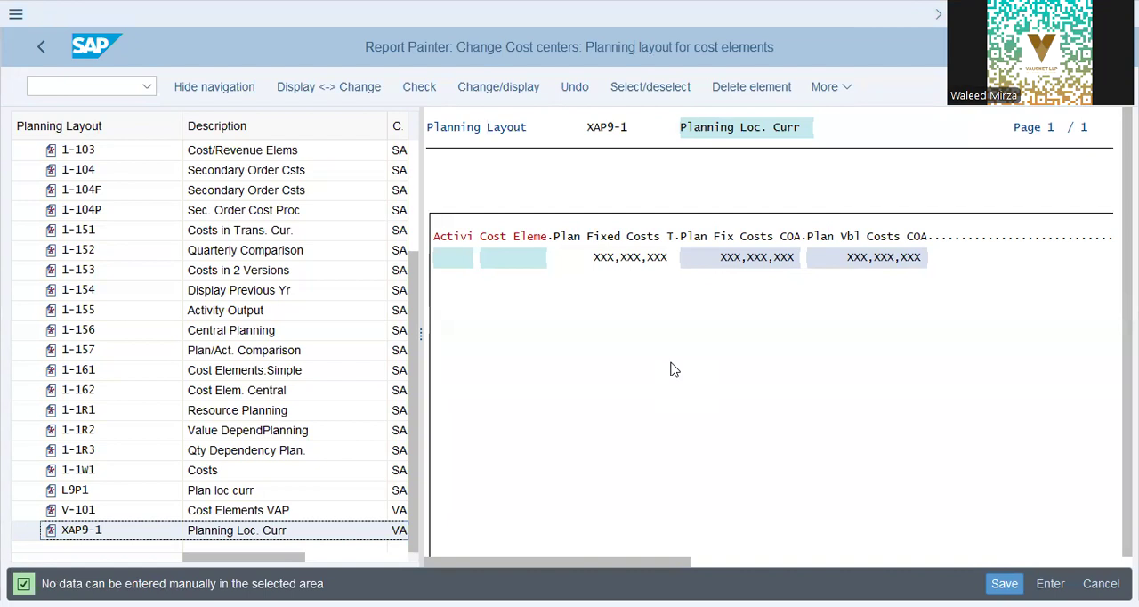
# Step: Insert a column element with the key figure Plan Fixed Costs in Transaction Currency after the Plan Vbl Costs COA column
pyautogui.click(832, 86)
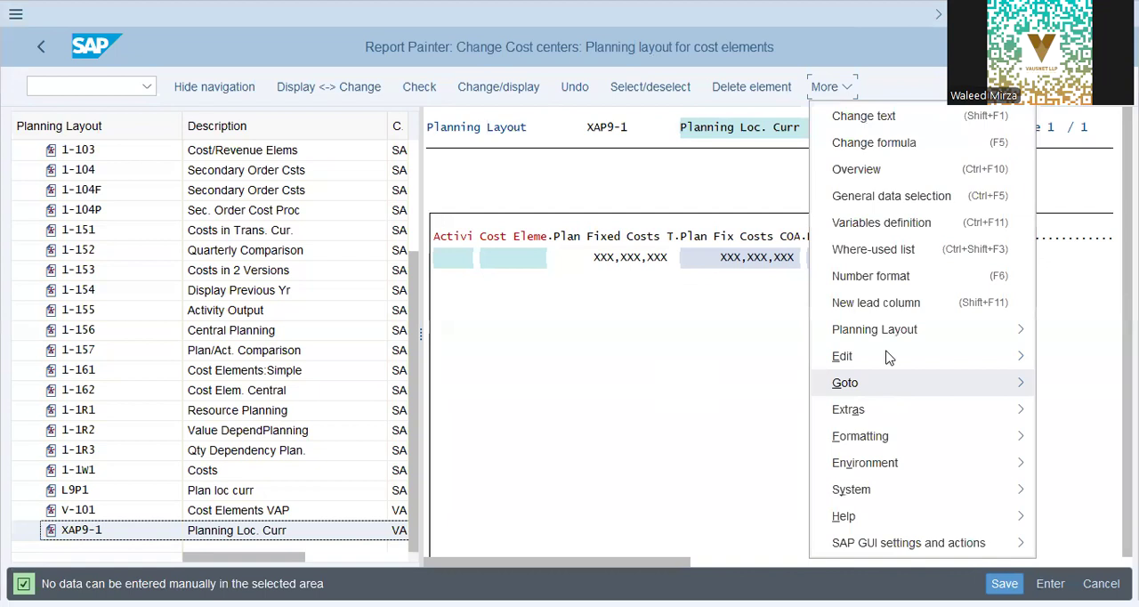
pyautogui.moveTo(889, 358)
pyautogui.moveTo(788, 384)
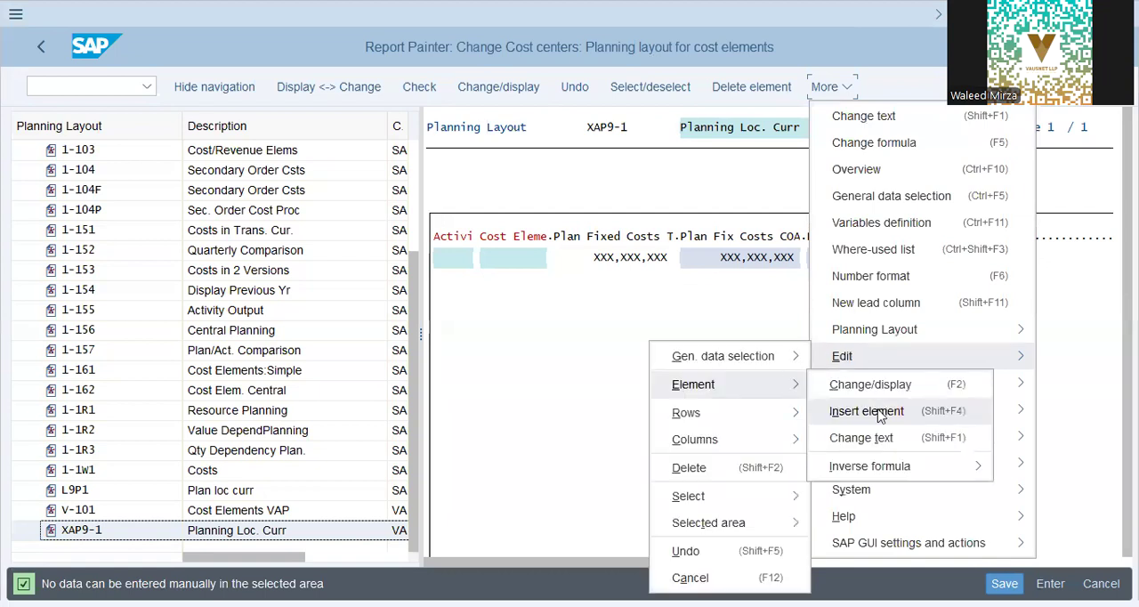
pyautogui.click(879, 414)
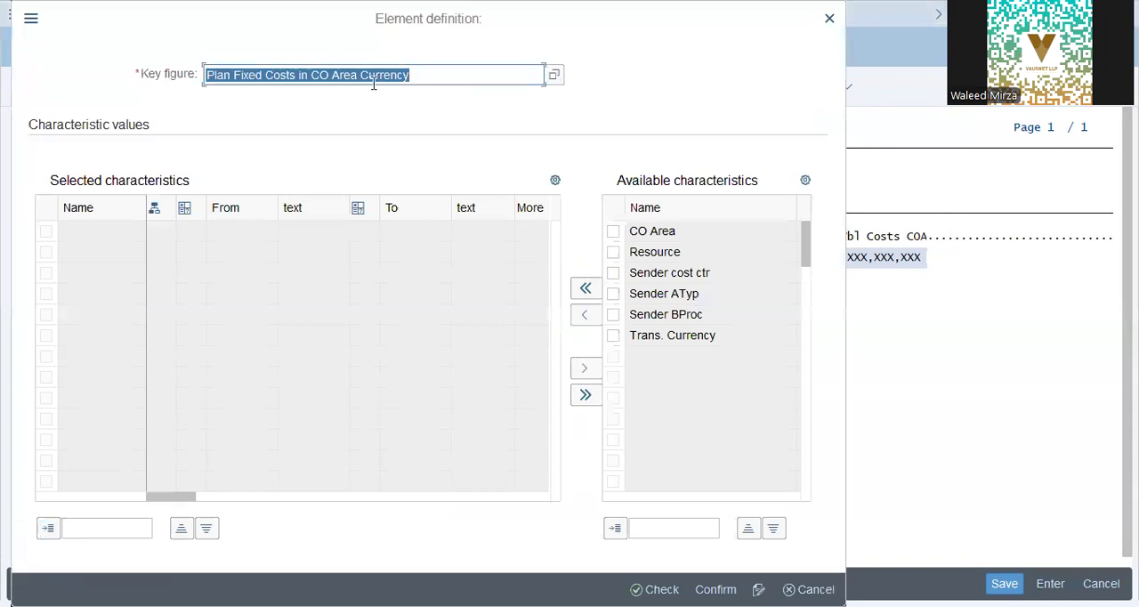
pyautogui.click(552, 77)
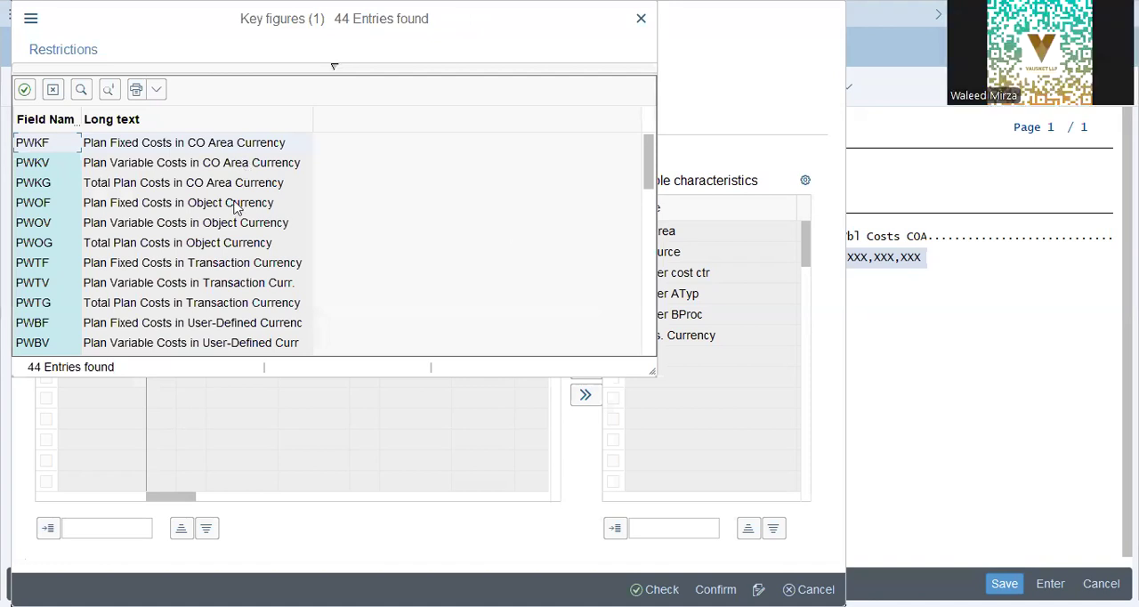
pyautogui.press('Return')
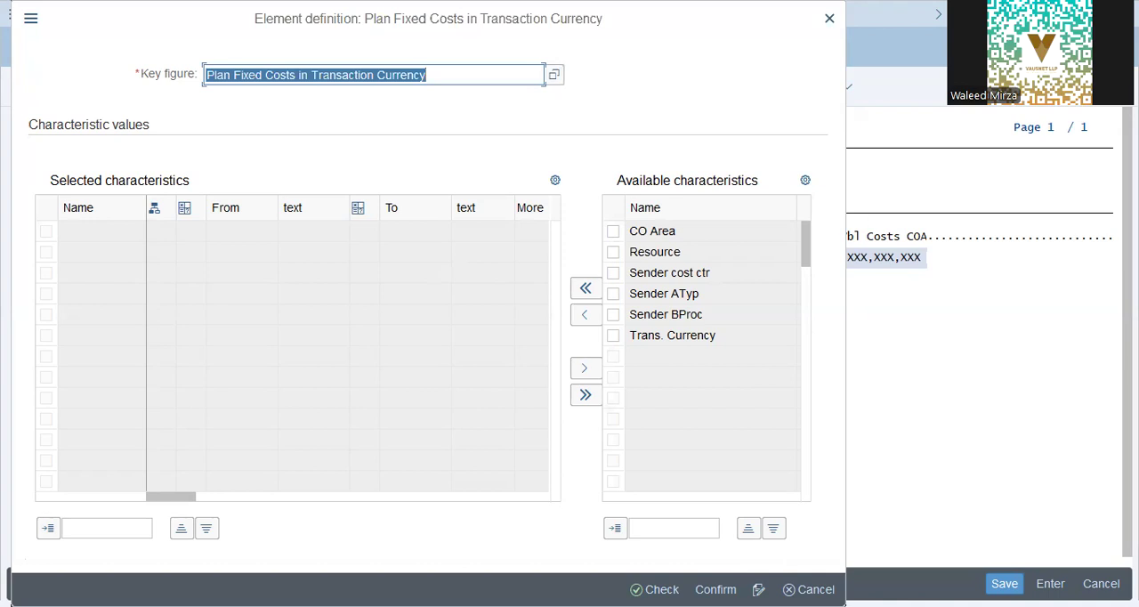
pyautogui.press('Return')
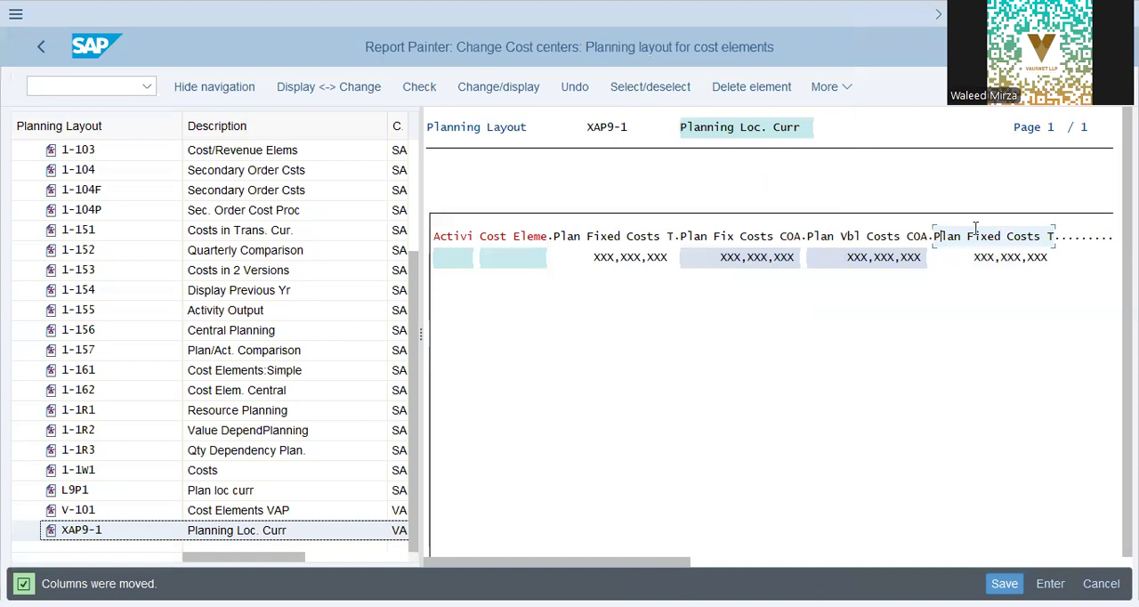
# Step: Delete the extra Plan Fixed Costs T column that follows Plan Vbl Costs COA
pyautogui.click(839, 91)
pyautogui.click(811, 90)
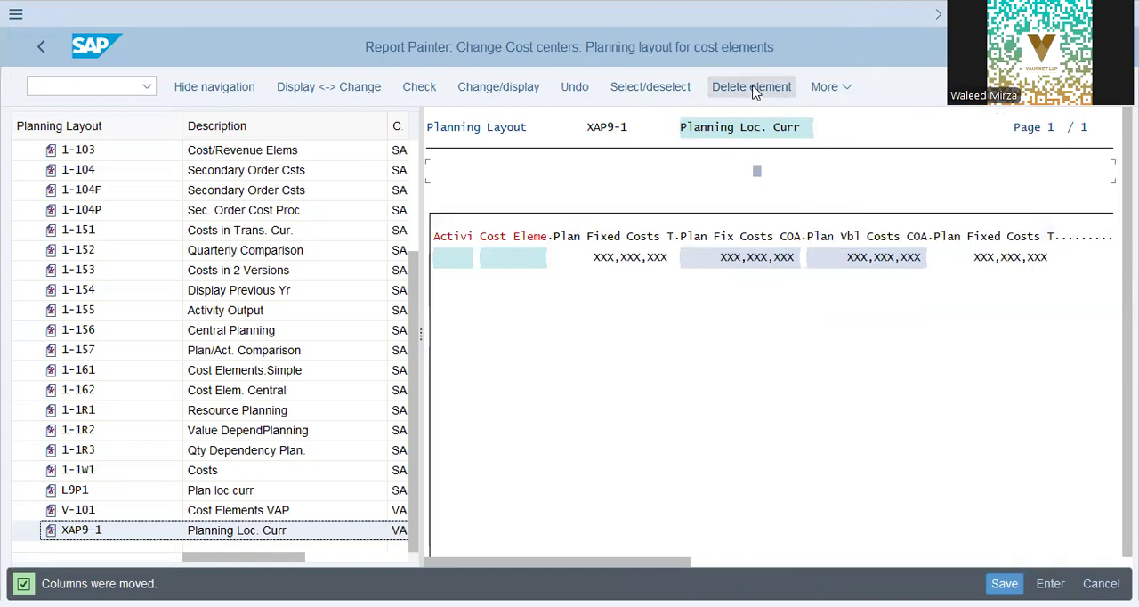
pyautogui.click(753, 89)
pyautogui.click(938, 236)
pyautogui.click(765, 89)
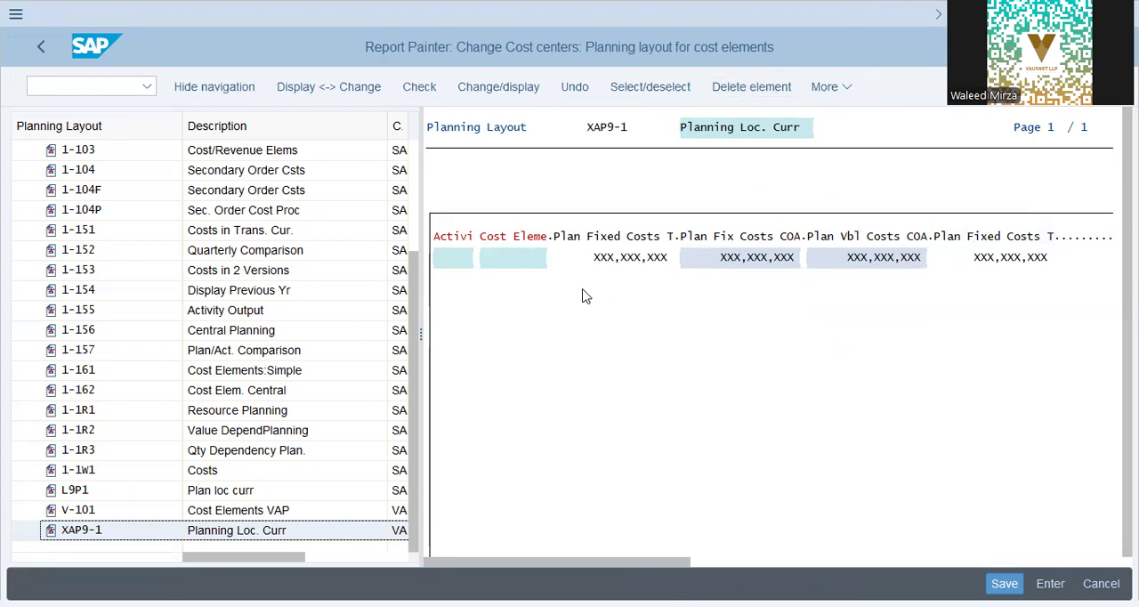
pyautogui.press('Return')
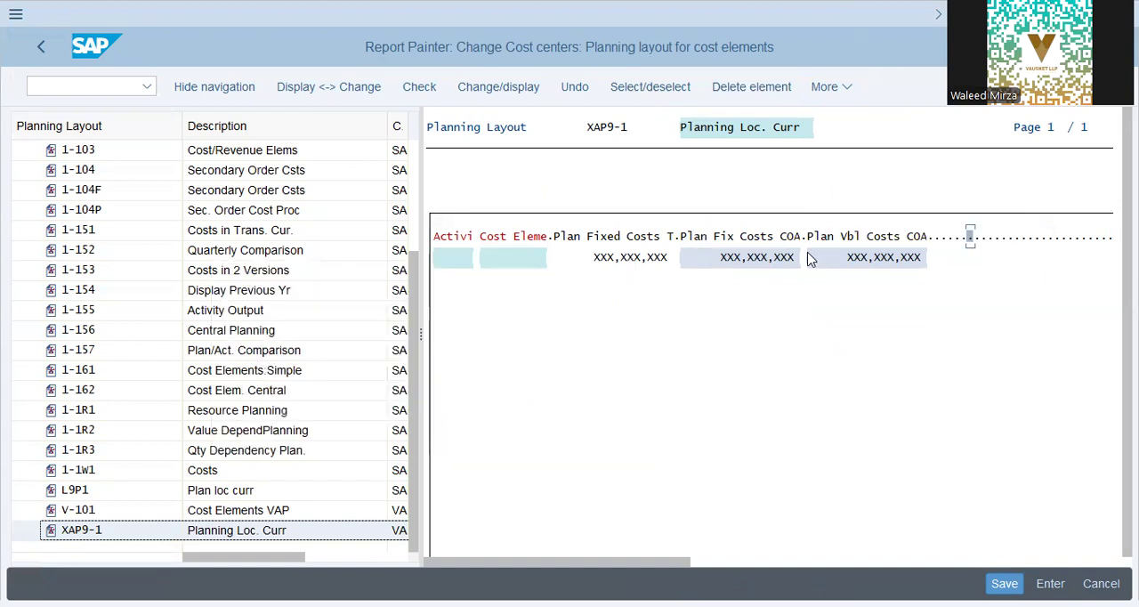
# Step: Append the additional fields Unit and Distribution key to the columns of the planning layout
pyautogui.click(839, 92)
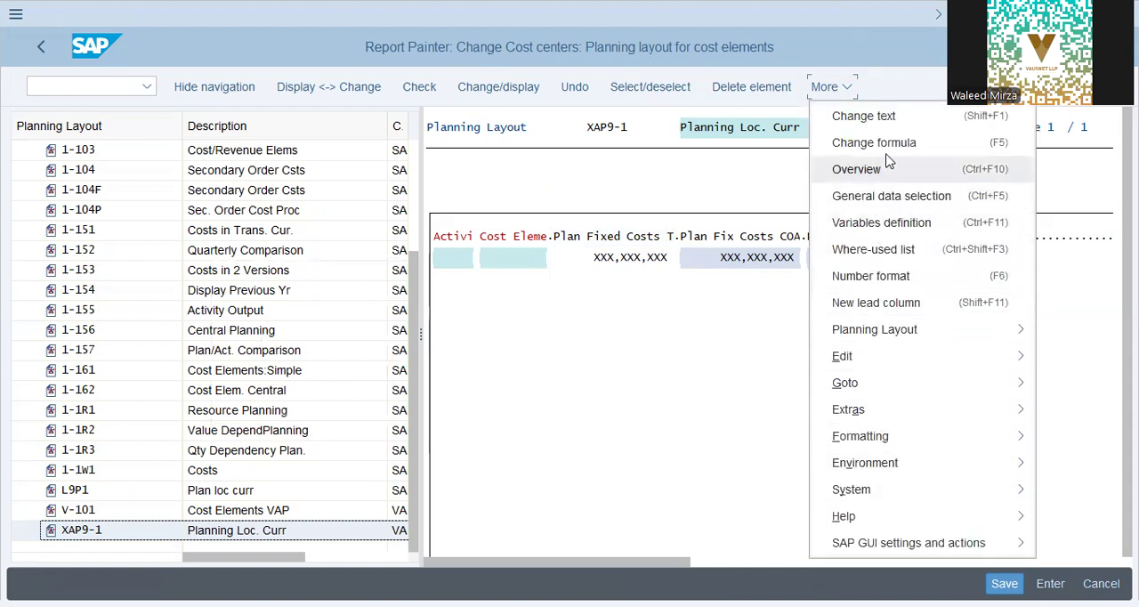
pyautogui.click(925, 360)
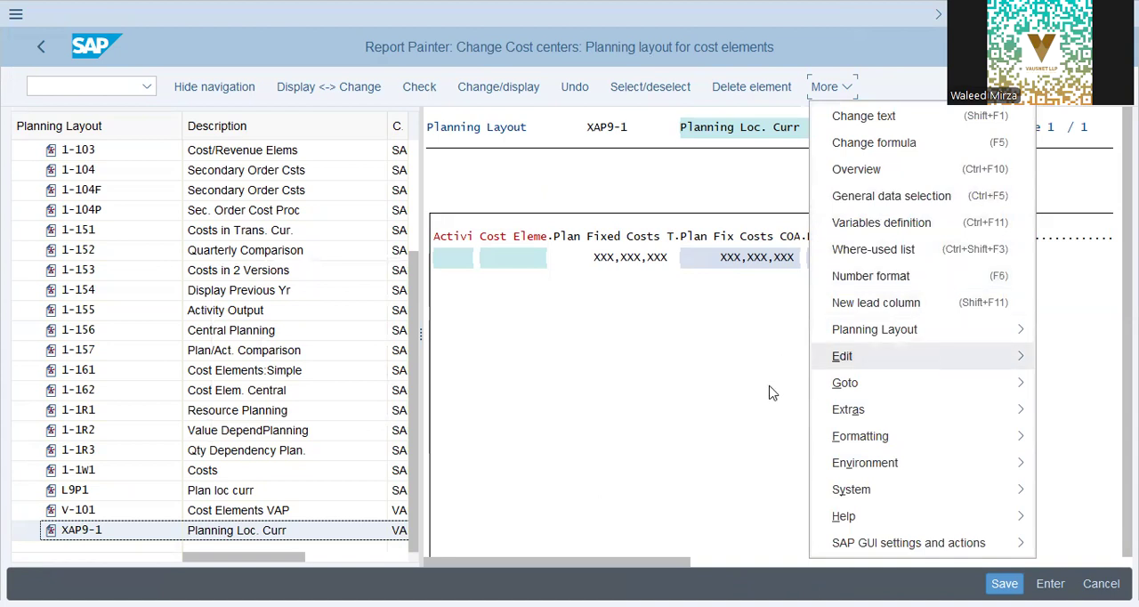
pyautogui.click(736, 445)
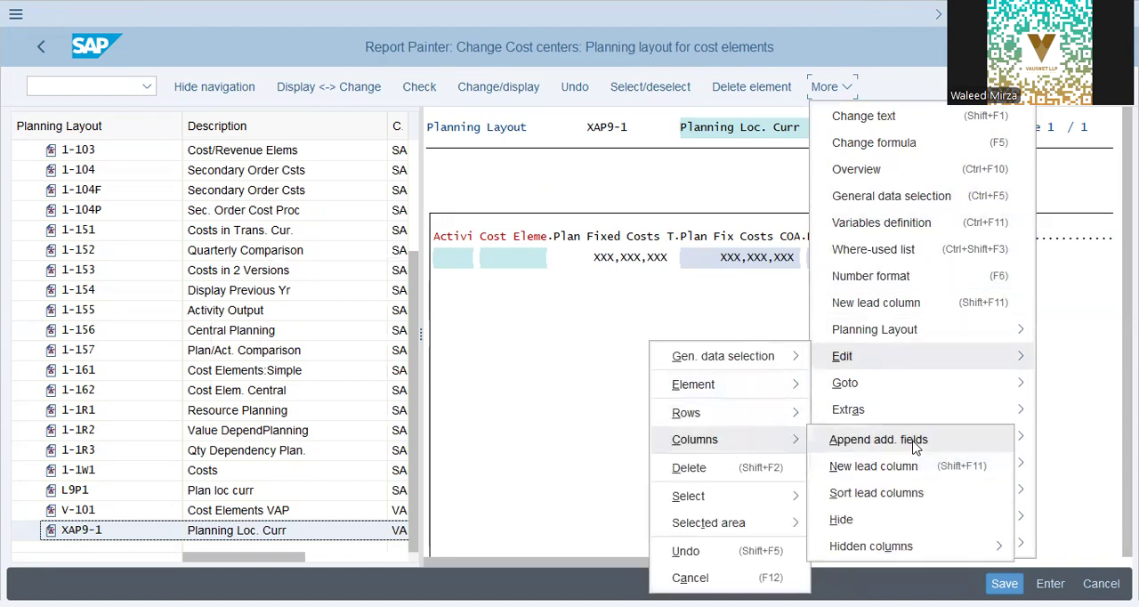
pyautogui.click(915, 443)
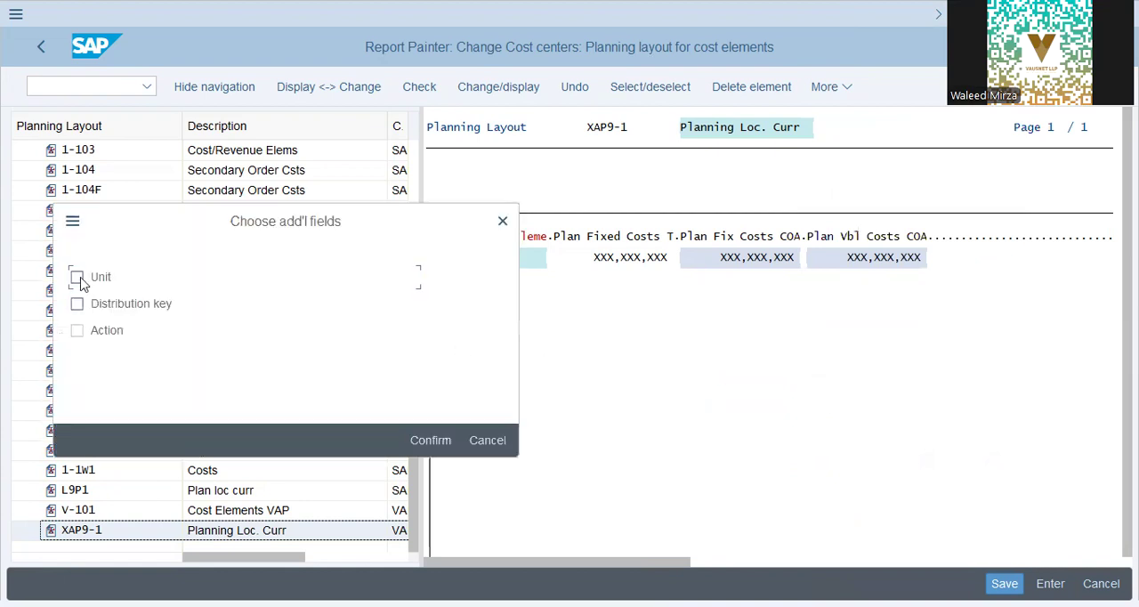
pyautogui.click(77, 304)
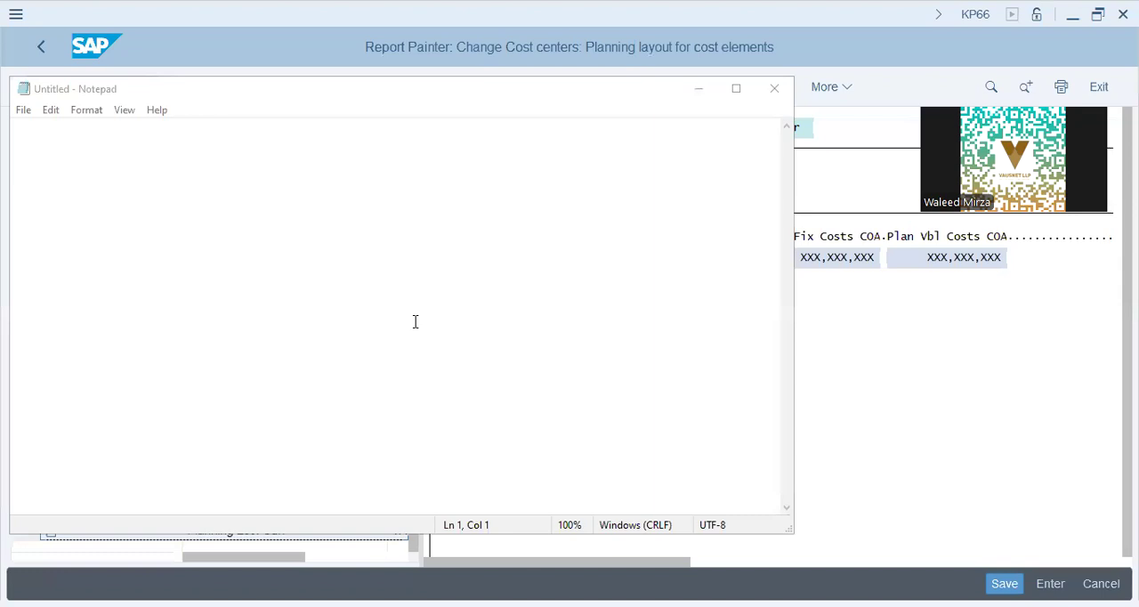
pyautogui.click(416, 323)
# Step: Switch to Notepad, write the indented line "Planner Profile", and narrow the window so the planning layout stays uncovered
pyautogui.press('Return')
pyautogui.press('Tab')
pyautogui.press('Return')
pyautogui.press('Return')
pyautogui.press('Return')
pyautogui.press('Tab')
pyautogui.write('P')
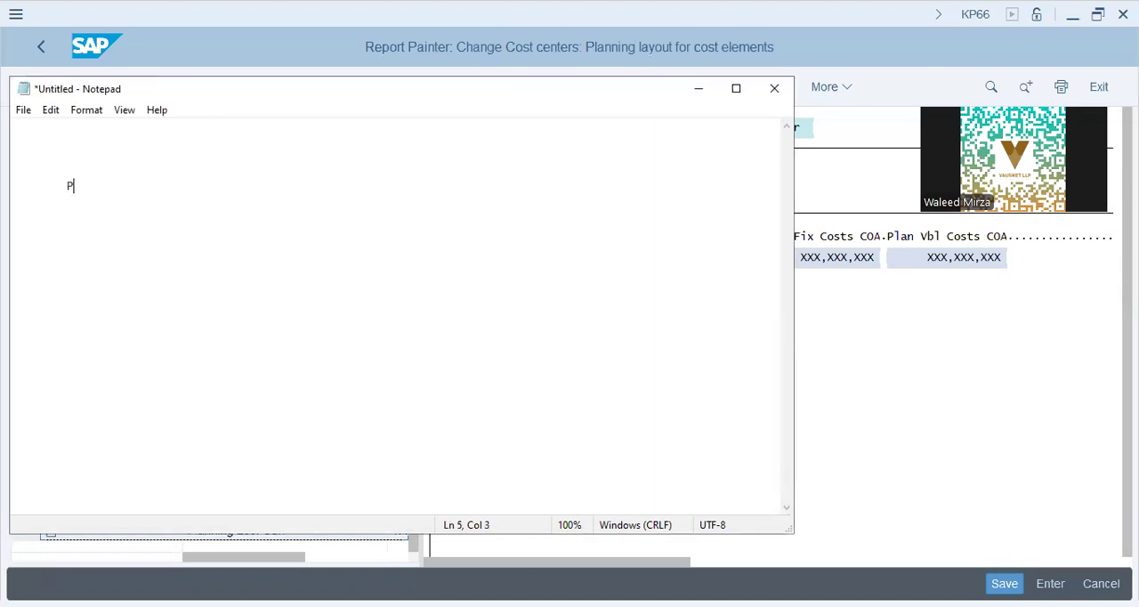
pyautogui.write('lanner Profile')
pyautogui.press('Return')
pyautogui.press('Tab')
pyautogui.moveTo(796, 352); pyautogui.dragTo(556, 364)
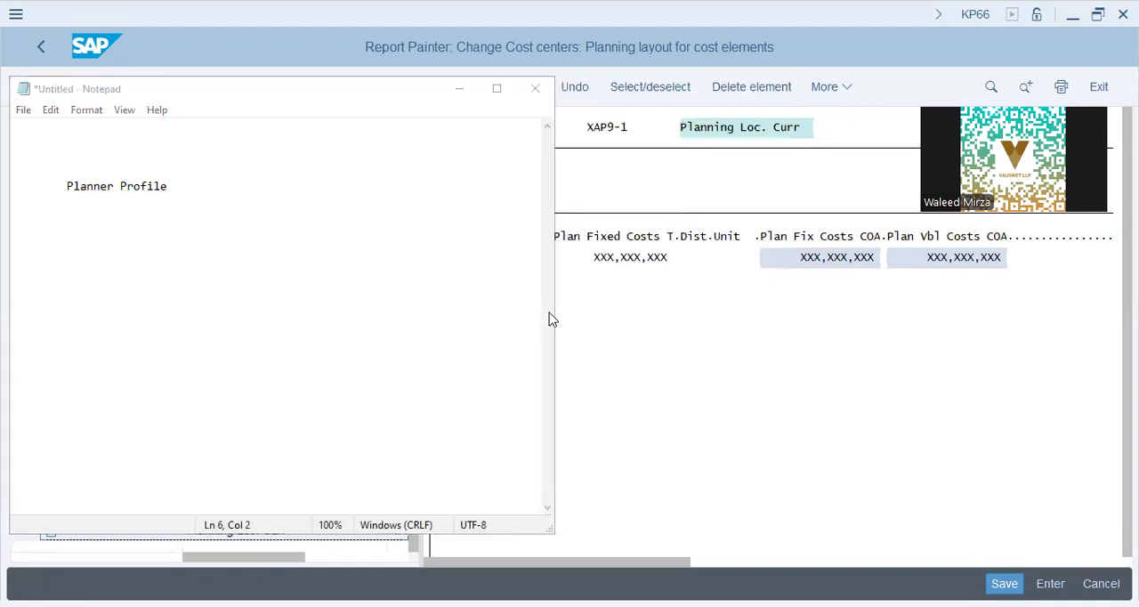
pyautogui.moveTo(556, 311); pyautogui.dragTo(139, 214)
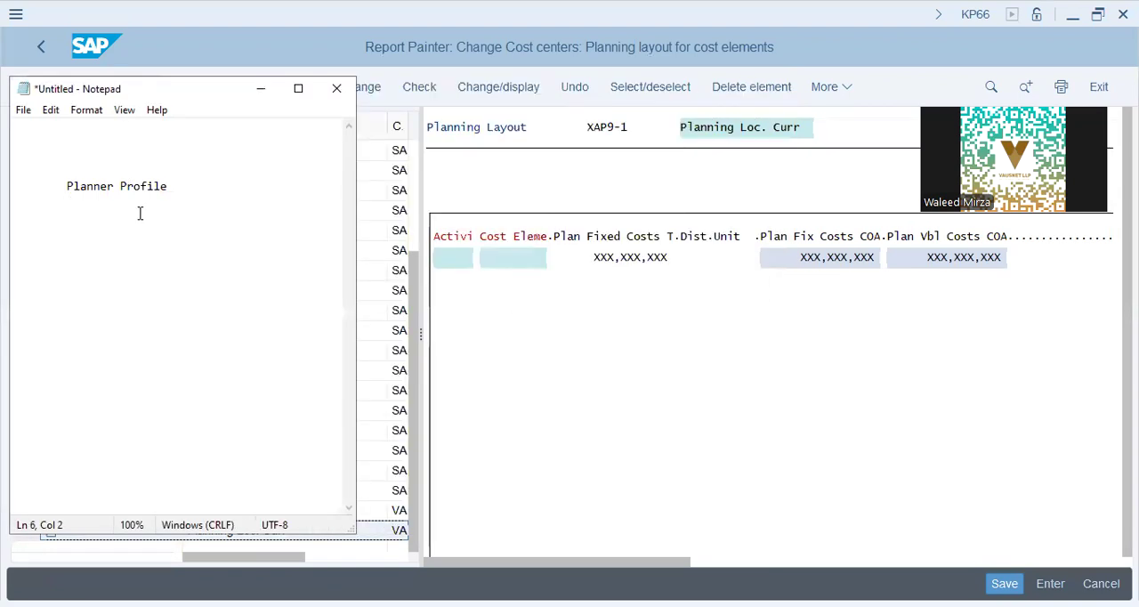
# Step: Add the note lines "Plan Fixed Costs" and "Plan Fix Cost Co.area Curr - USD" under Planner Profile
pyautogui.write('Plan Fixed Costs')
pyautogui.press('Return')
pyautogui.press('Tab')
pyautogui.write('Plant')
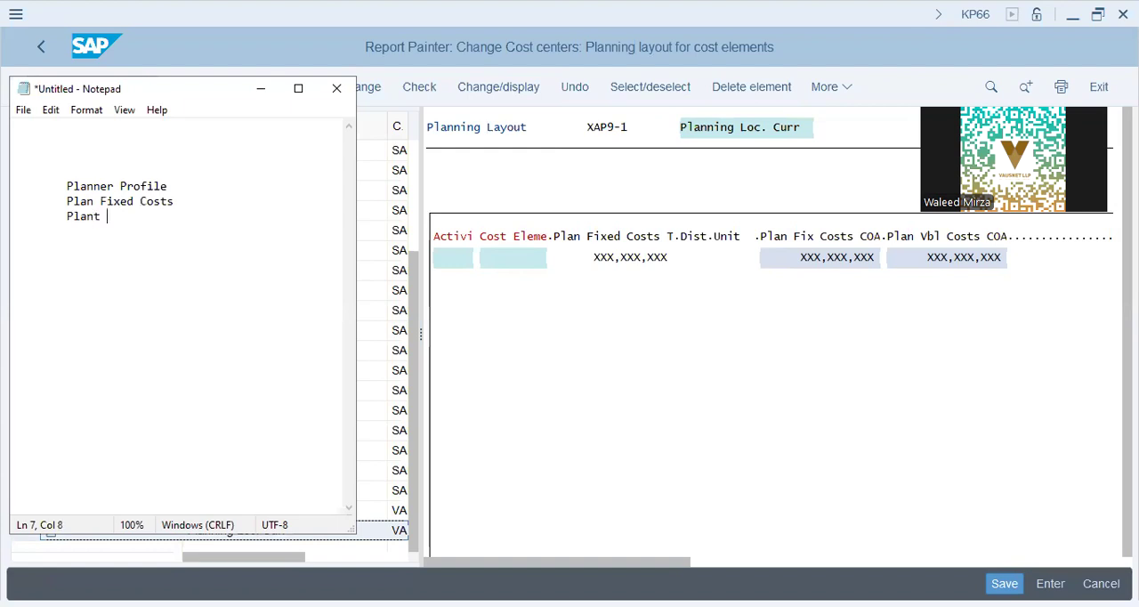
pyautogui.press('BackSpace')
pyautogui.press('BackSpace')
pyautogui.write('Fix Cost Co.a')
pyautogui.press('BackSpace')
pyautogui.write('area Curr - USD')
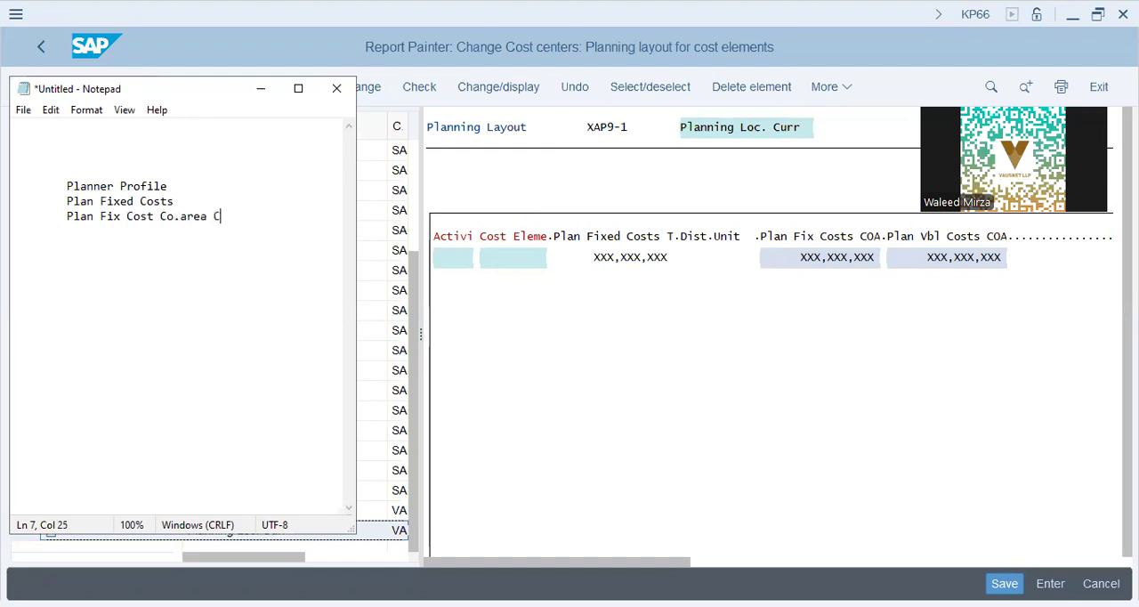
# Step: Add the line "Plan Vbl Cost Co.A.Curr" to the note, followed by blank lines
pyautogui.press('Return')
pyautogui.press('Tab')
pyautogui.write('Plan Vbl Cost Co.A.Curr')
pyautogui.press('Return')
pyautogui.press('Return')
pyautogui.press('Return')
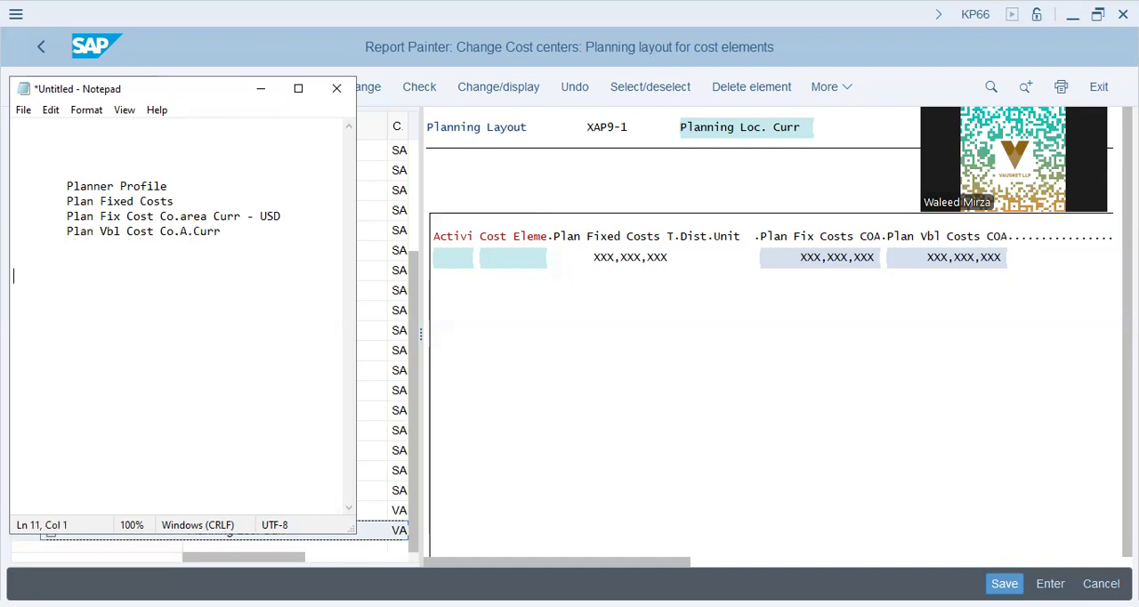
# Step: Highlight the Plan Fixed Costs line for reference, and start a new section with the heading "Fix Cost" below the list
pyautogui.press('Up')
pyautogui.press('Up')
pyautogui.press('Up')
pyautogui.press('Up')
pyautogui.press('Up')
pyautogui.hotkey('shift', 'End')
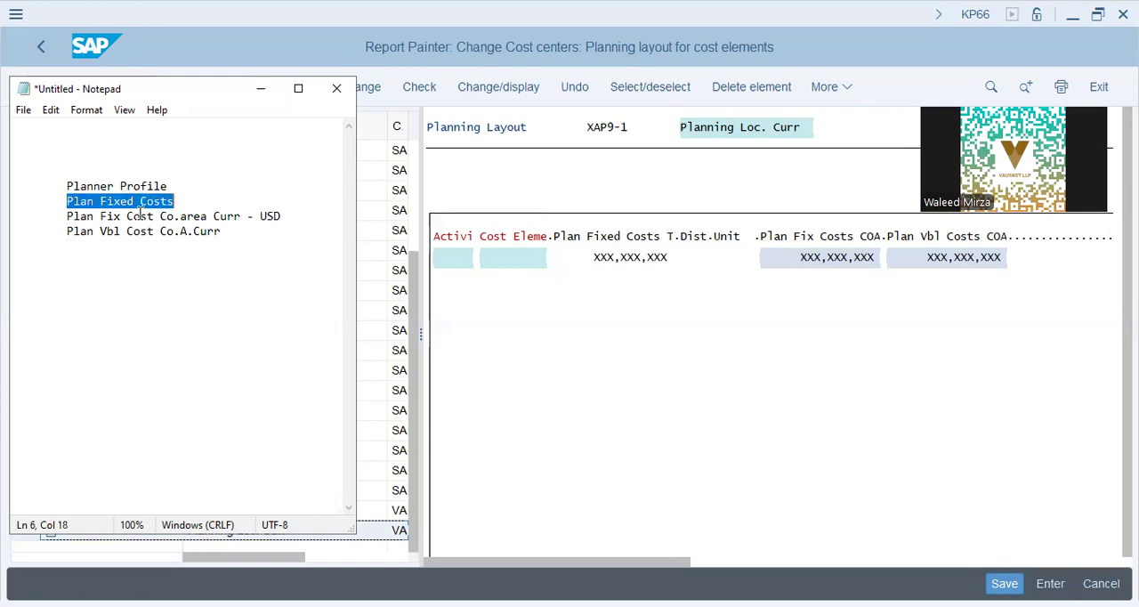
pyautogui.press('Down')
pyautogui.press('Down')
pyautogui.press('Down')
pyautogui.press('Down')
pyautogui.press('Down')
pyautogui.write('Fix Cost \t')
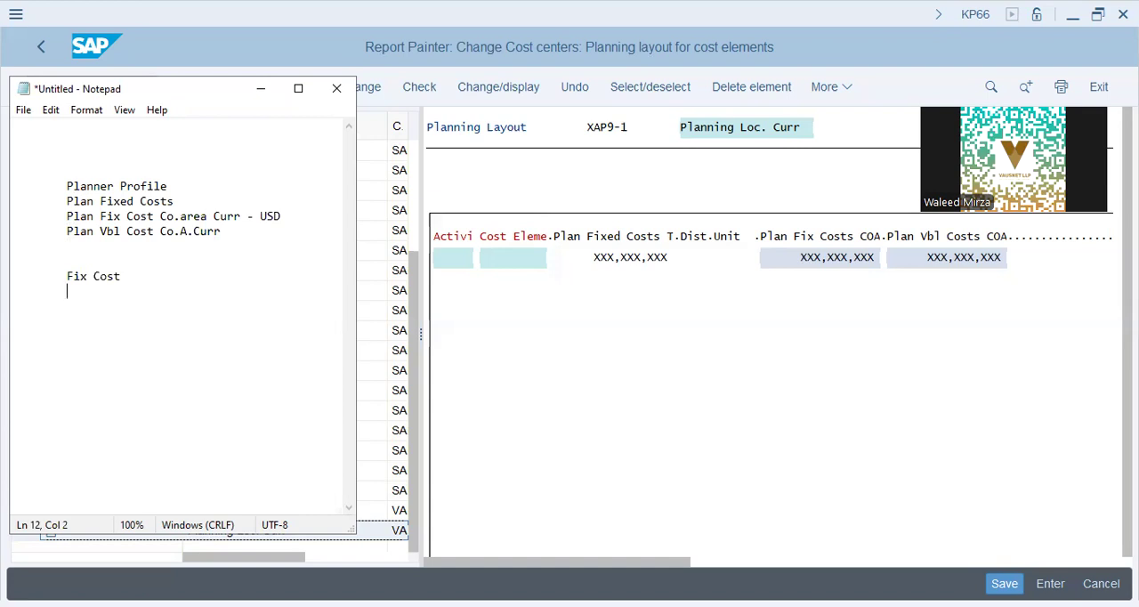
pyautogui.write('Activ')
# Step: Write "Activity - Quality Control - # of Good Samples" under the Fix Cost heading
pyautogui.press('BackSpace')
pyautogui.press('BackSpace')
pyautogui.press('BackSpace')
pyautogui.write('tivity - Quality')
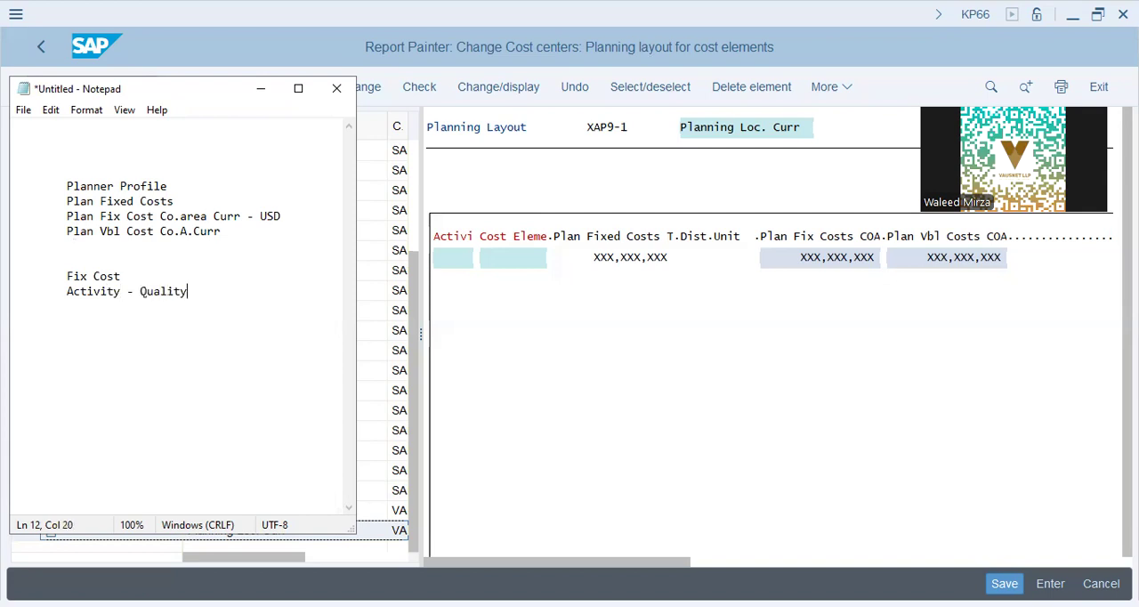
pyautogui.write(' Control - # of Good Samples')
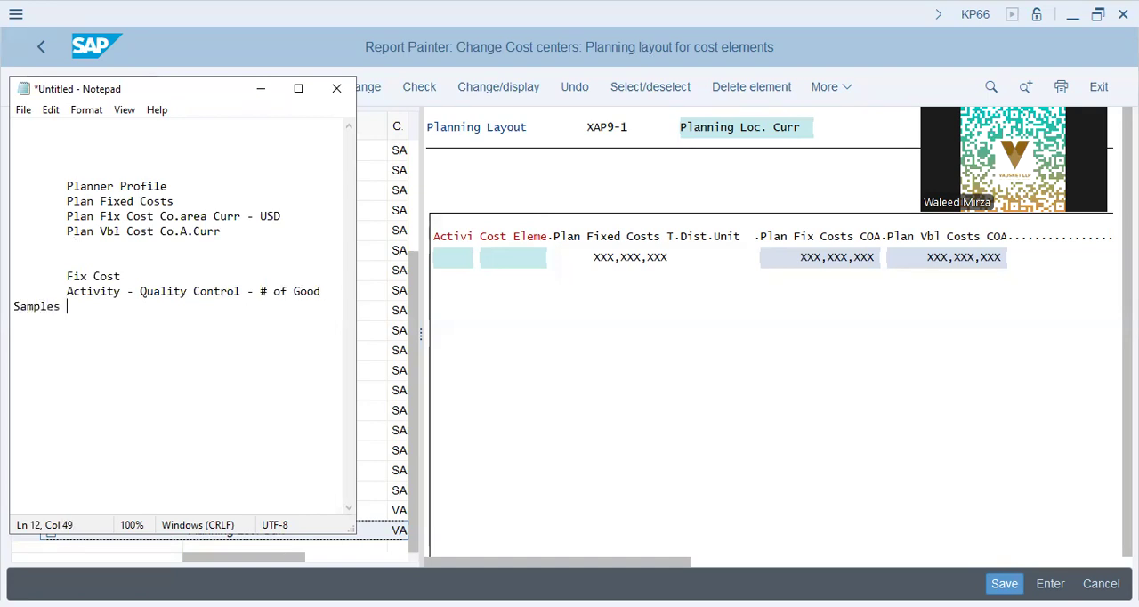
# Step: Indent the wrapped word "Samples" to align with the text above, and highlight the whole Quality Control entry
pyautogui.press('Up')
pyautogui.press('Up')
pyautogui.press('Down')
pyautogui.press('Down')
pyautogui.press('Home')
pyautogui.press('Tab')
pyautogui.press('Up')
pyautogui.hotkey('shift', 'Down')
pyautogui.hotkey('shift', 'End')
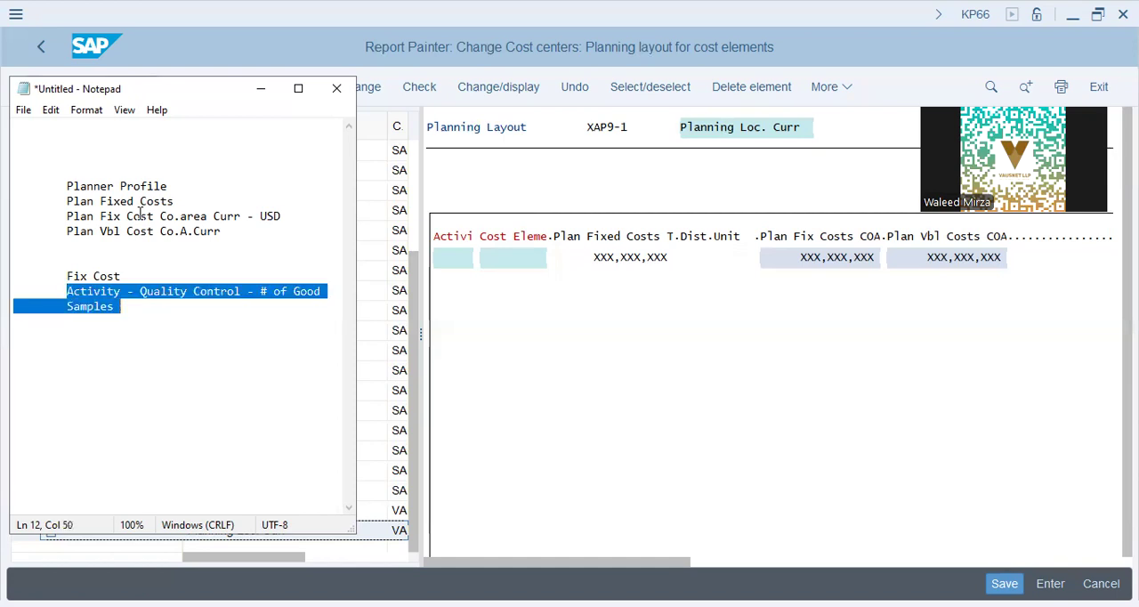
# Step: Extend the Fix Cost heading with "---- Incur - Job/No Job"
pyautogui.press('Up')
pyautogui.hotkey('shift', 'End')
pyautogui.press('Left')
pyautogui.press('Right')
pyautogui.press('Up')
pyautogui.write('---- Incur')
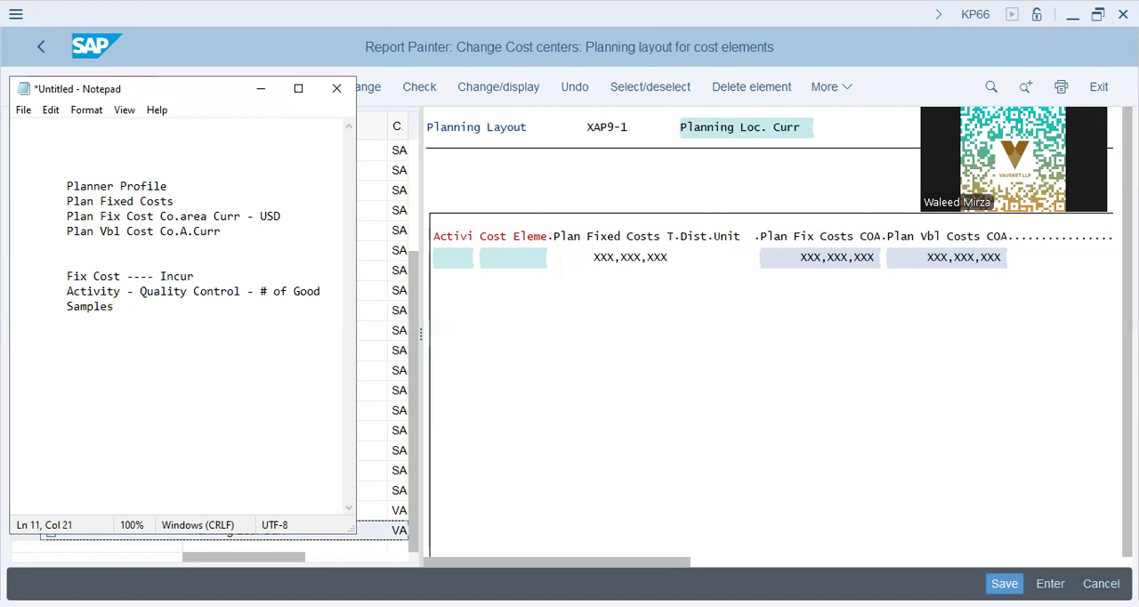
pyautogui.write(' - Job/No Job')
# Step: Replace the Quality Control activity entry under Fix Cost with "Activity Independent Costing"
pyautogui.press('Right')
pyautogui.hotkey('shift', 'Down')
pyautogui.hotkey('shift', 'End')
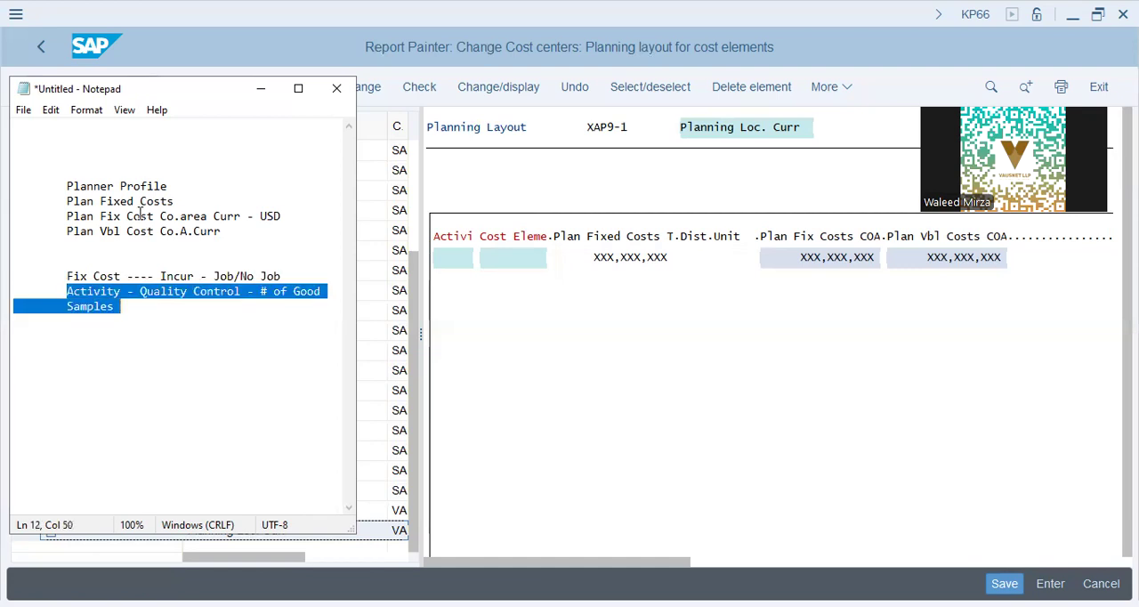
pyautogui.press('Delete')
pyautogui.write('Ac')
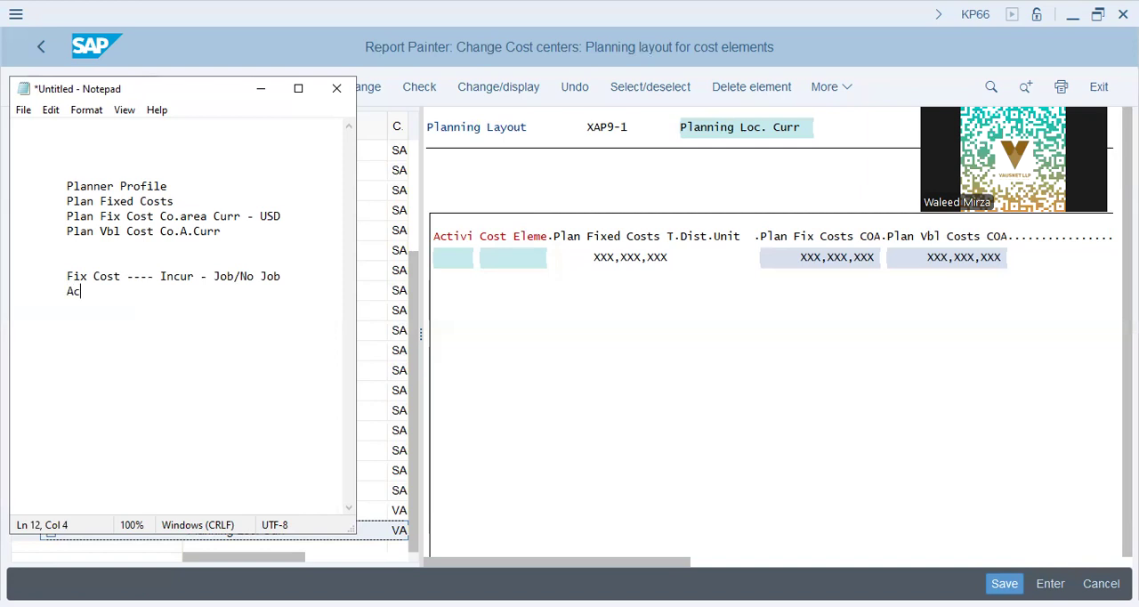
pyautogui.write('tivity Indepen')
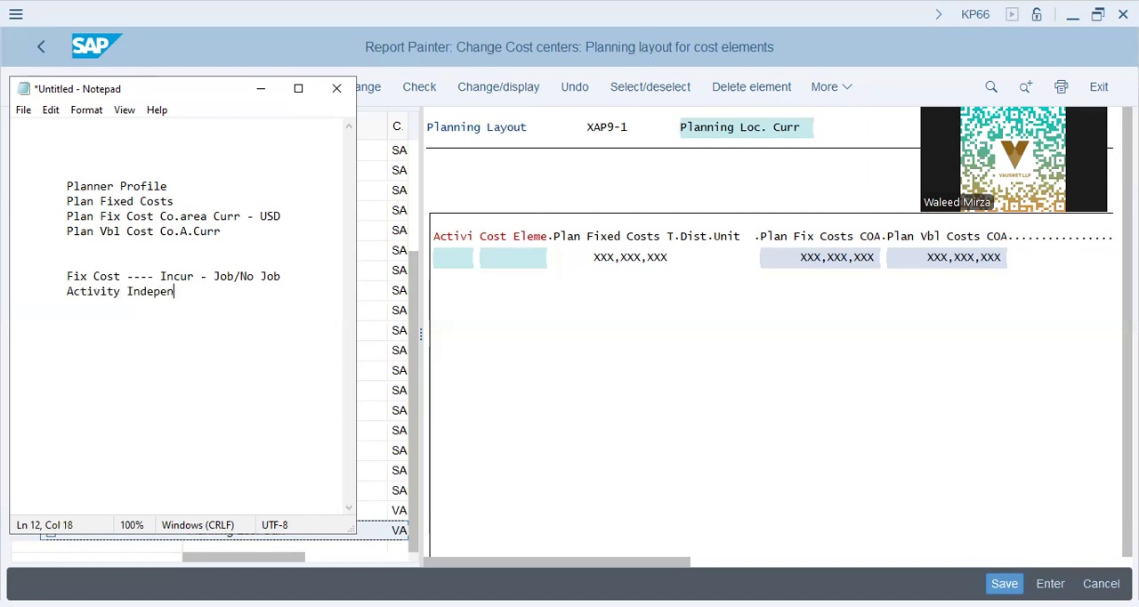
pyautogui.write('dent')
pyautogui.write(' Costing')
pyautogui.press('Return')
pyautogui.press('Tab')
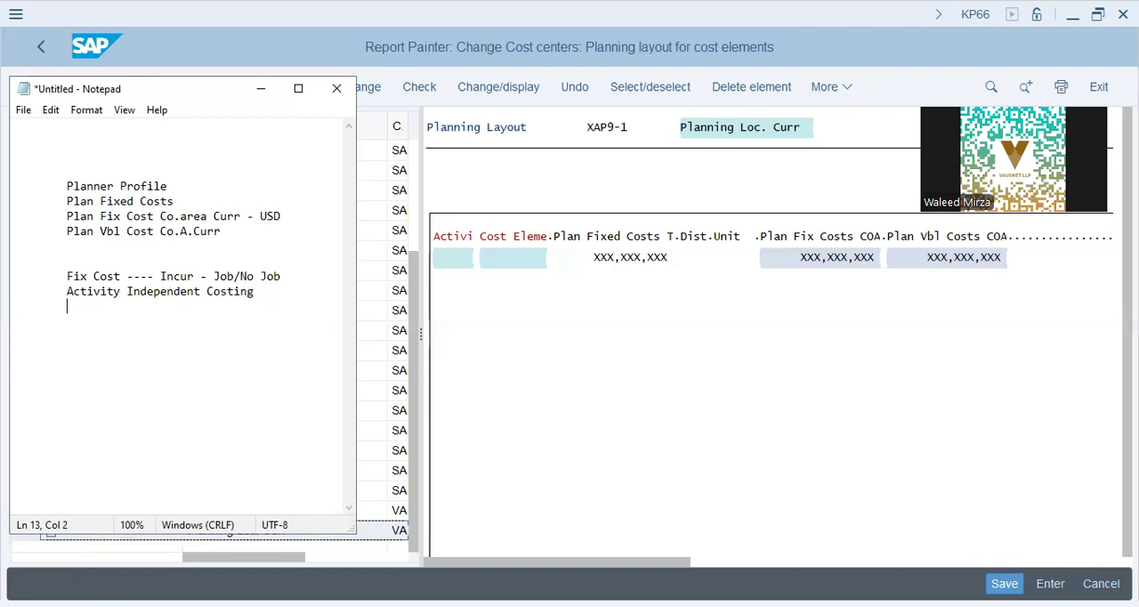
# Step: Add the line "Fix cost" below Activity Independent Costing, and start a separate section headed "Var. Cost"
pyautogui.write('Fix cost')
pyautogui.press('Return')
pyautogui.press('Return')
pyautogui.press('Return')
pyautogui.press('Tab')
pyautogui.write('Var. Cost')
pyautogui.press('Return')
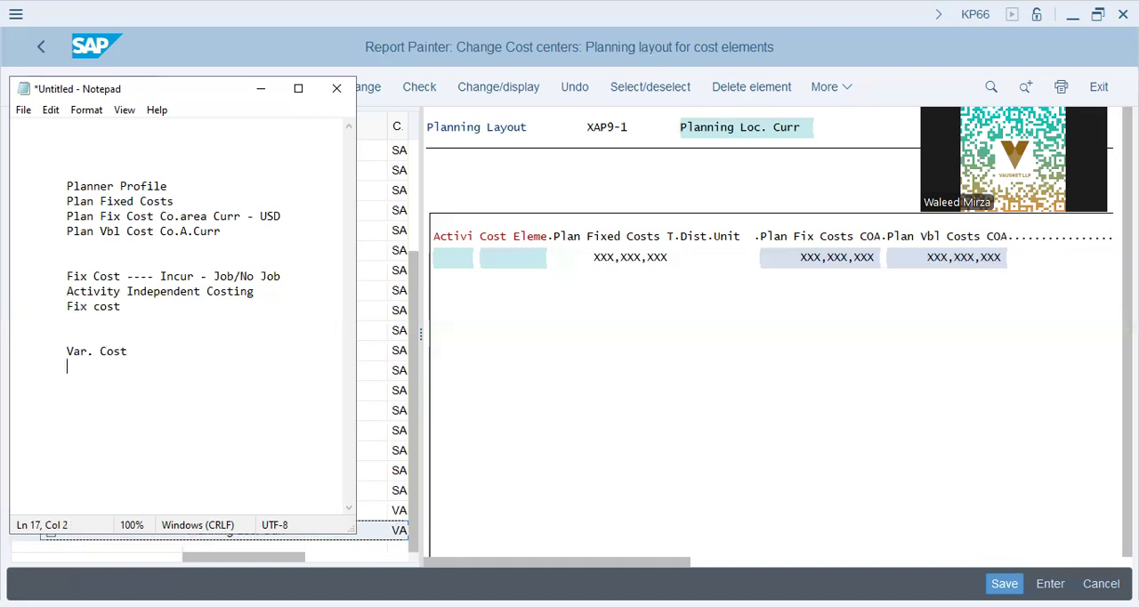
# Step: Write "Activity Dependent - Quality counted # Samples" under the Var. Cost heading
pyautogui.write('Activity Dependent -0')
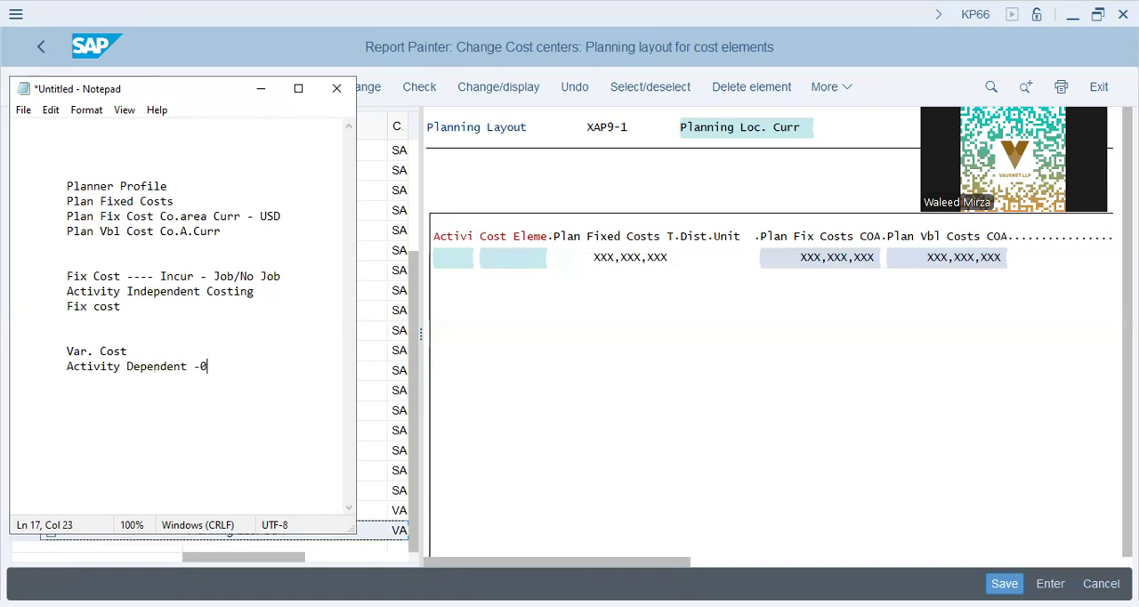
pyautogui.press('BackSpace')
pyautogui.press('BackSpace')
pyautogui.write('Quality counted #')
pyautogui.press('Return')
pyautogui.write('Samples')
pyautogui.press('Return')
pyautogui.press('Tab')
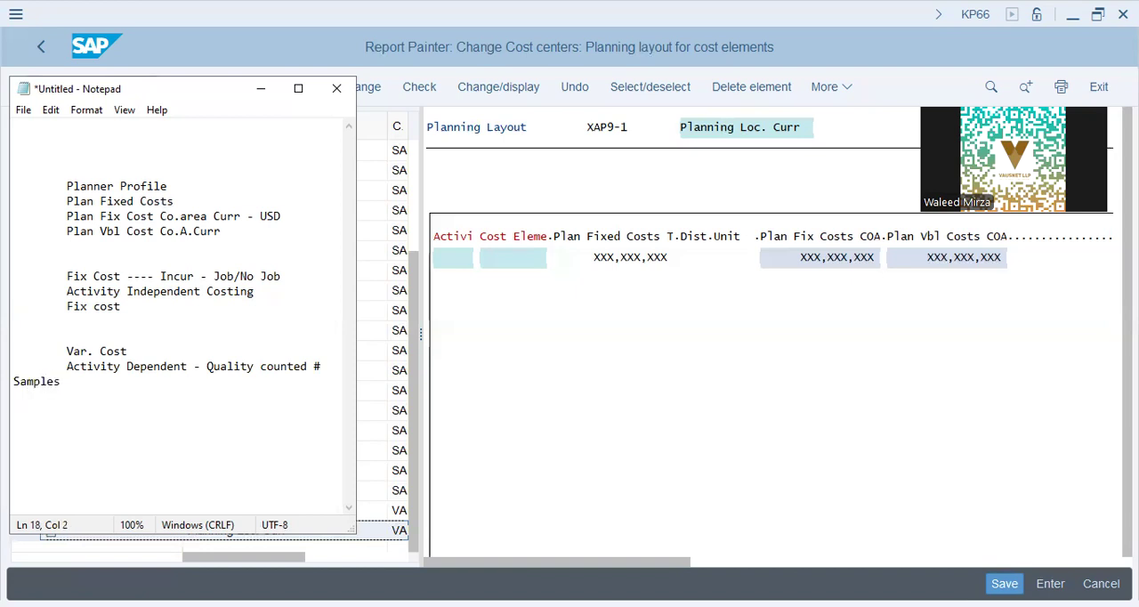
# Step: Add the example line "Plan - 500 units will be counted" under the activity dependent entry
pyautogui.write('Plant - 500')
pyautogui.press('BackSpace')
pyautogui.press('BackSpace')
pyautogui.write('500 units will be counted')
pyautogui.press('Return')
pyautogui.press('Tab')
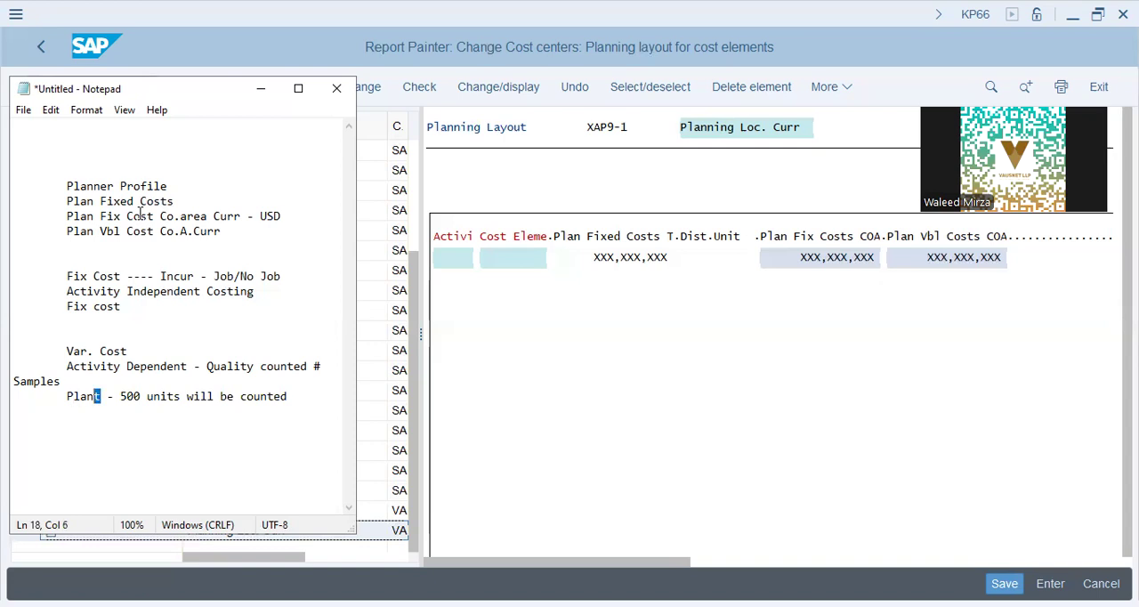
pyautogui.press('Delete')
# Step: Add the line "Actual - 480 counted/Passed" below the plan line, and highlight the figure 480
pyautogui.write('Actual - 480 counted/')
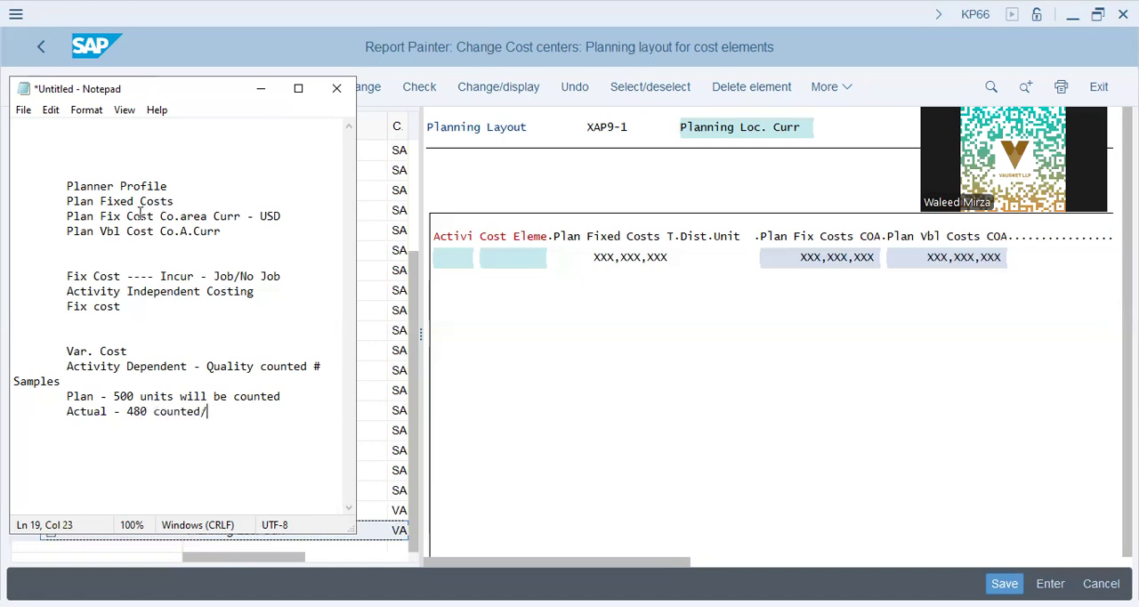
pyautogui.write('Passed')
pyautogui.press('Return')
pyautogui.press('Tab')
pyautogui.press('Up')
pyautogui.press('Right')
pyautogui.press('Right')
pyautogui.press('Right')
pyautogui.press('Right')
pyautogui.press('Right')
pyautogui.press('Right')
pyautogui.press('Right')
pyautogui.press('Right')
pyautogui.hotkey('shift', 'Right')
pyautogui.hotkey('shift', 'Right')
pyautogui.hotkey('shift', 'Right')
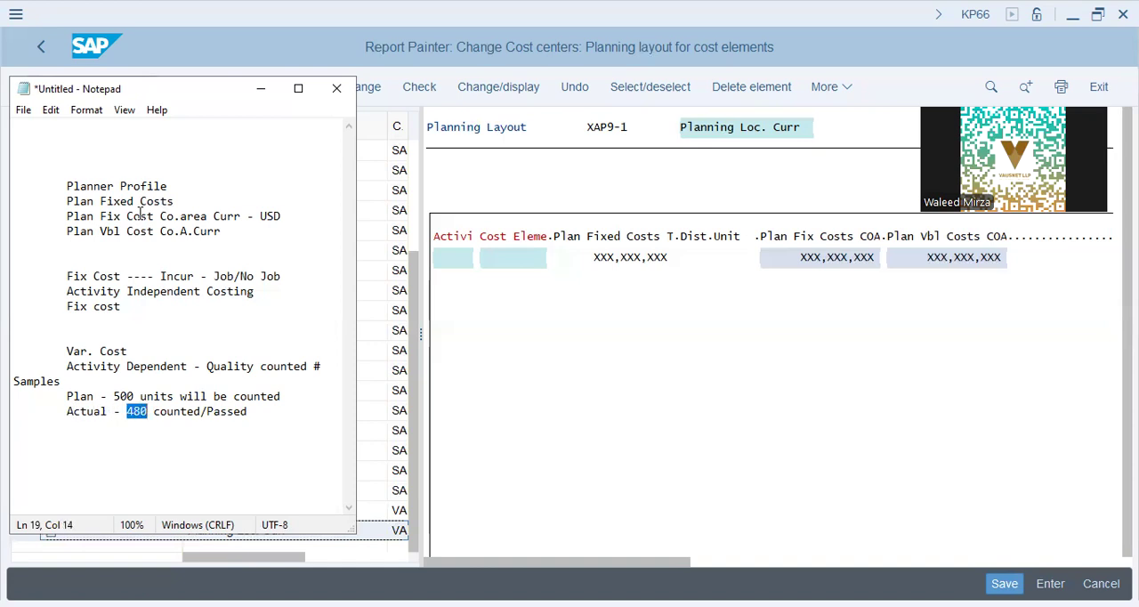
# Step: Add a dashed separator line below the line about 480 counted/Passed
pyautogui.press('End')
pyautogui.press('Return')
pyautogui.press('Tab')
pyautogui.write('--------------------')
pyautogui.press('Return')
# Step: Switch to SAP, save planning layout XAP9-1, and return to the Notepad notes
pyautogui.click(647, 473)
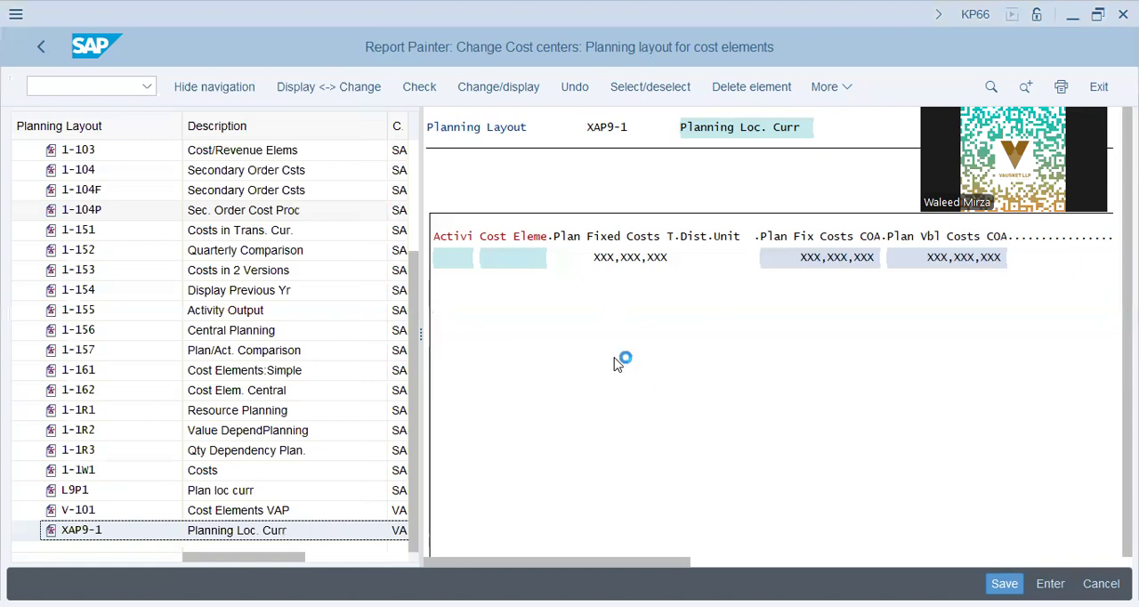
pyautogui.hotkey('alt', 'Tab')
# Step: Add the headings "KP06" and "KP26" below the dashed separator, leaving several blank lines between them
pyautogui.press('Down')
pyautogui.press('Down')
pyautogui.write('KP06')
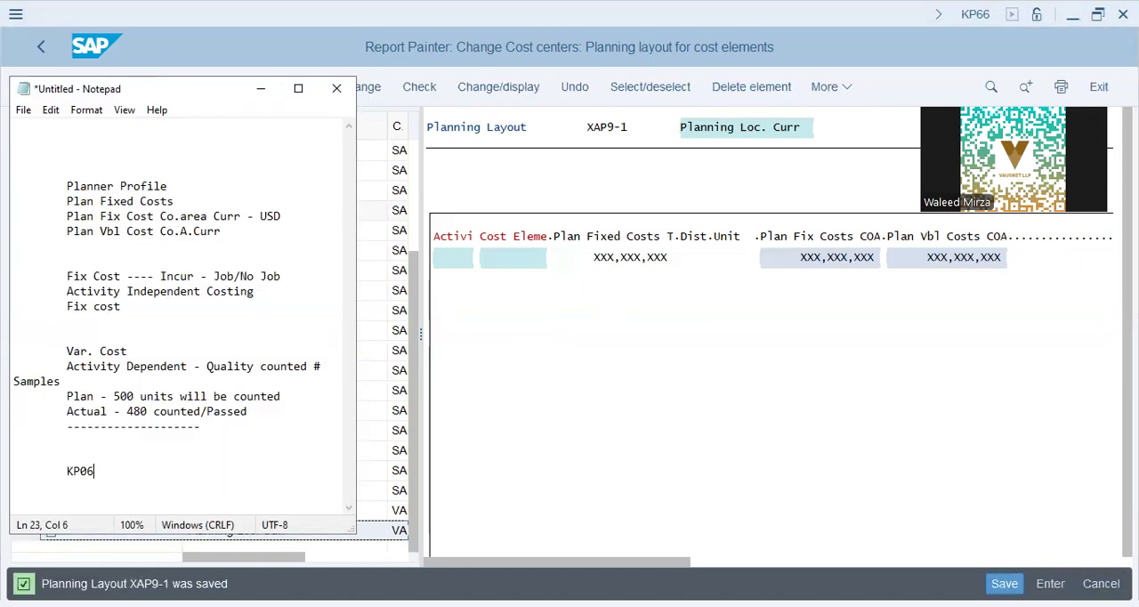
pyautogui.press('Return')
pyautogui.press('Return')
pyautogui.press('Return')
pyautogui.press('Return')
# Step: Leave blank lines below KP26 and add the heading "KSPI"
pyautogui.press('Return')
pyautogui.press('Return')
pyautogui.write('KP26')
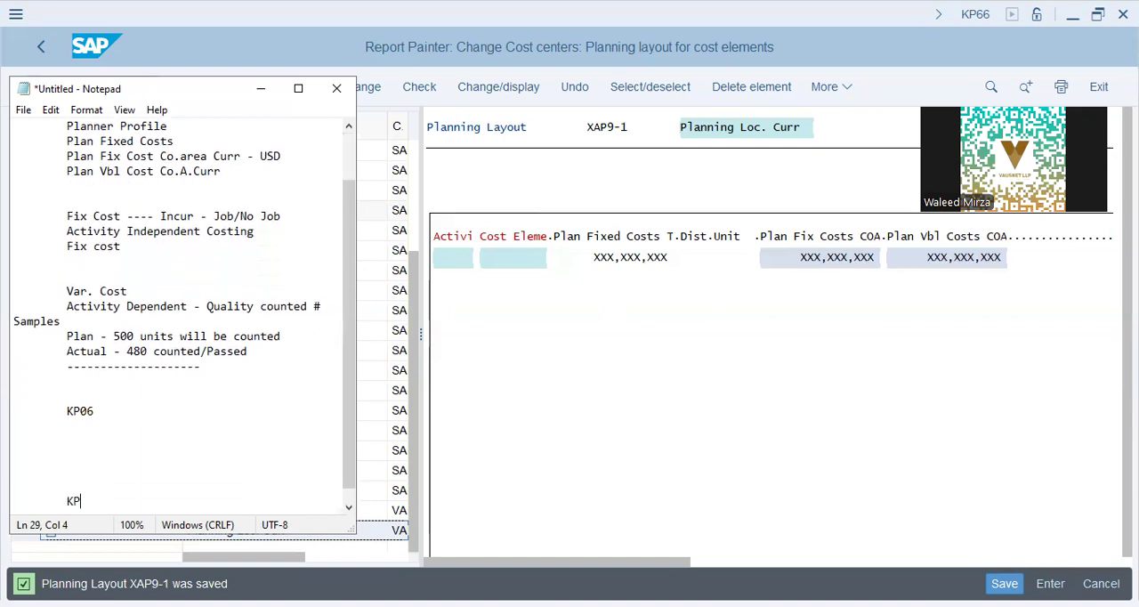
pyautogui.press('Return')
pyautogui.press('Return')
pyautogui.press('Return')
pyautogui.press('Return')
pyautogui.press('Return')
pyautogui.press('Return')
pyautogui.write('KSPI')
# Step: Write the line "Calculation of" under the KSPI heading
pyautogui.press('Return')
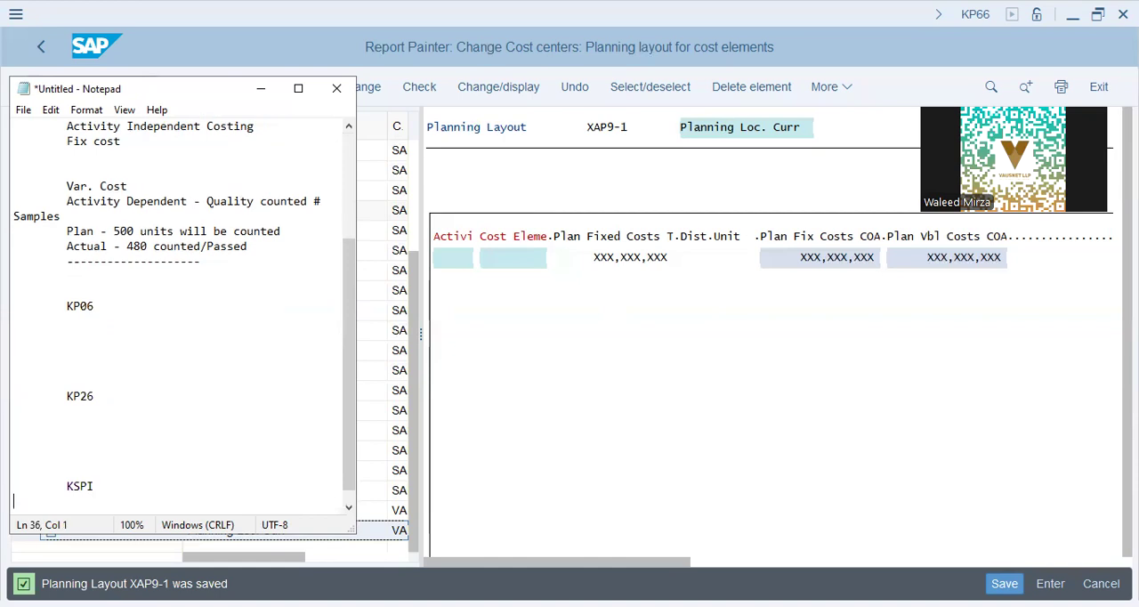
pyautogui.write('c')
pyautogui.write('al')
pyautogui.write('u')
pyautogui.write('ulation of')
pyautogui.press('Return')
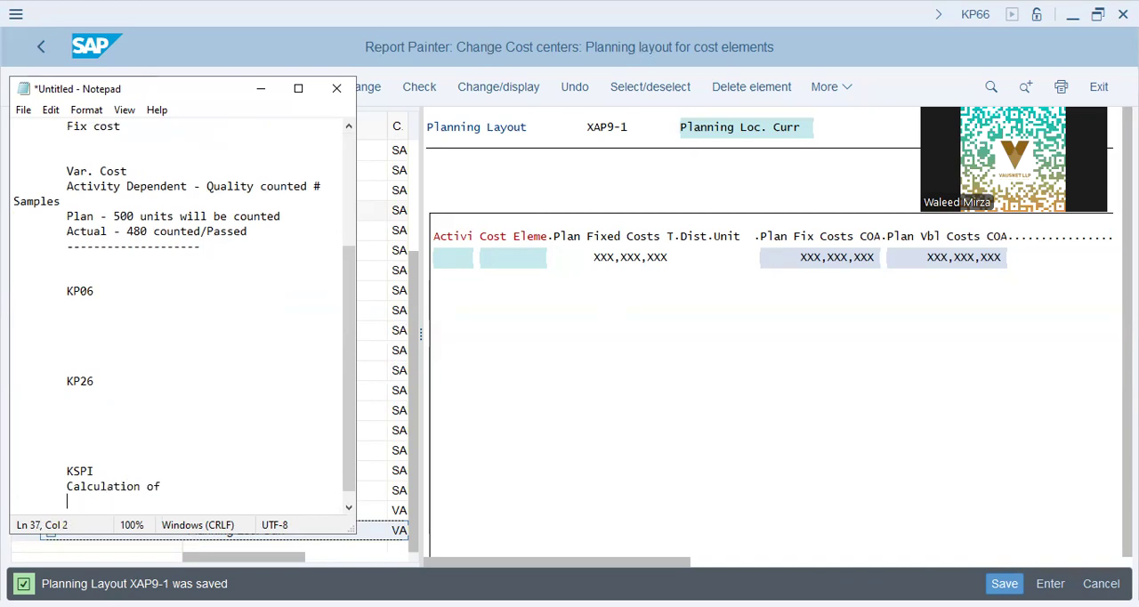
# Step: Write "Activity Hours per Cost Element per Cost Center per unit" below "Calculation of", with "Center per unit" on its own indented line
pyautogui.write('Activity Hours per ')
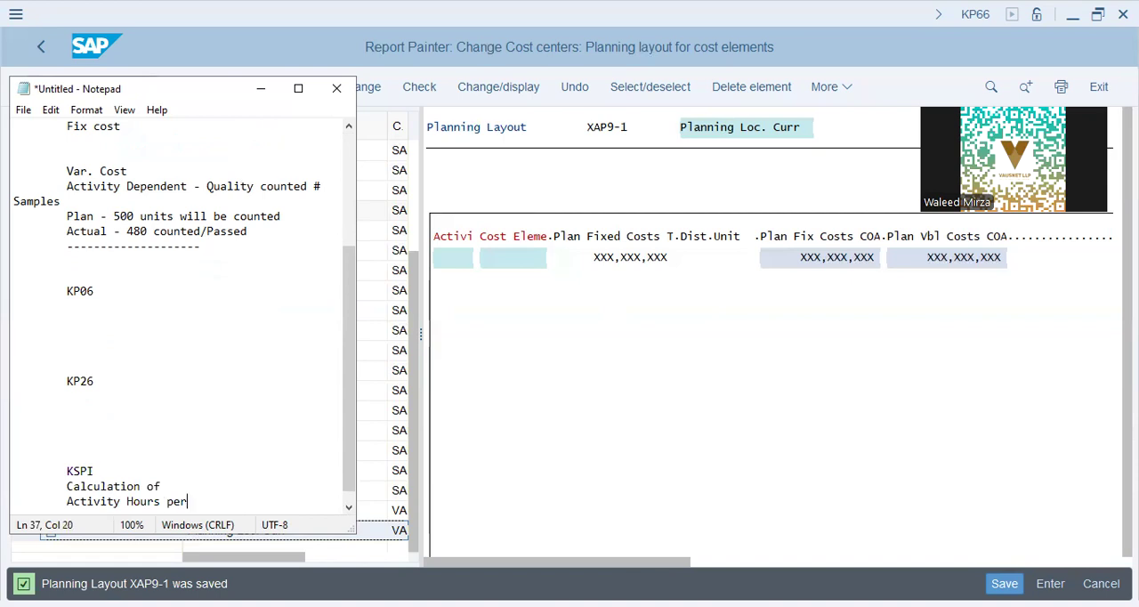
pyautogui.write('Cost Element per Cost Center')
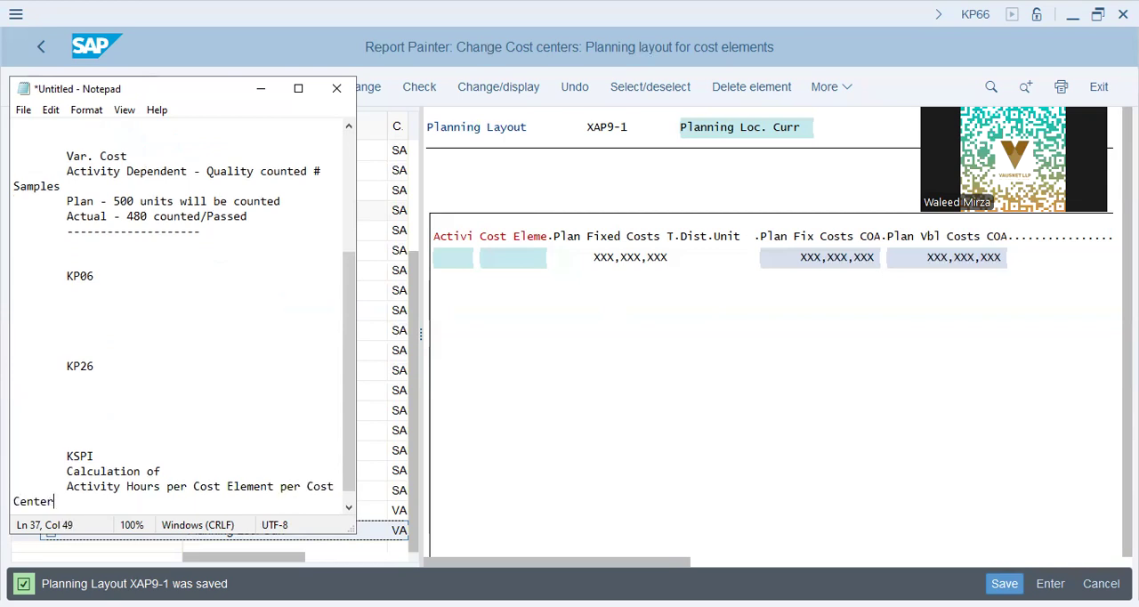
pyautogui.press('Return')
pyautogui.press('BackSpace')
pyautogui.write('per unit')
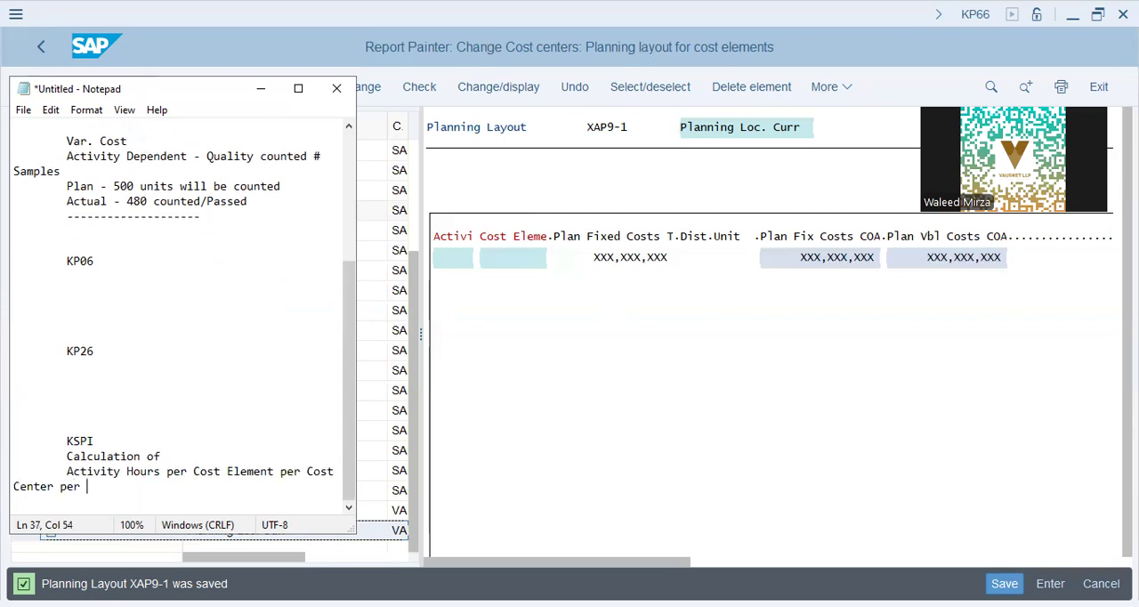
pyautogui.press('Up')
pyautogui.press('Home')
pyautogui.press('Tab')
# Step: Write "Cost Center + Cost Element is planned" under the KP06 heading
pyautogui.press('Up')
pyautogui.press('Up')
pyautogui.press('Up')
pyautogui.press('Up')
pyautogui.press('Up')
pyautogui.press('Up')
pyautogui.press('Up')
pyautogui.press('Up')
pyautogui.press('Up')
pyautogui.press('Up')
pyautogui.press('Up')
pyautogui.press('Up')
pyautogui.press('Up')
pyautogui.write('Cost ')
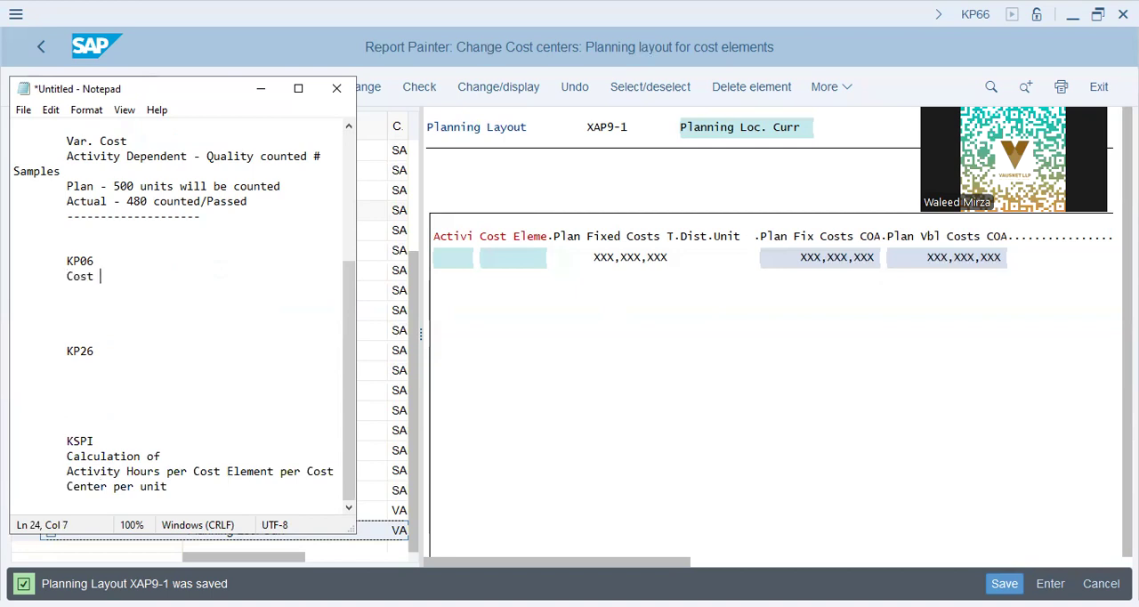
pyautogui.write('Center + Cost Element is planned')
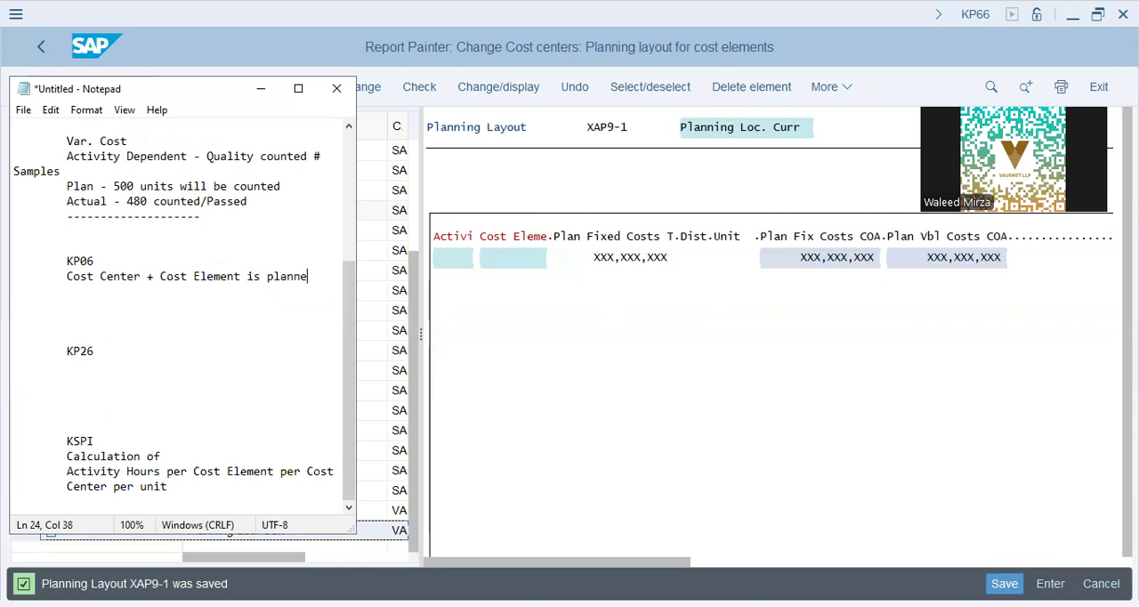
# Step: Add the line "Electricity + Rent - FI" to the KP06 section
pyautogui.press('Return')
pyautogui.press('Tab')
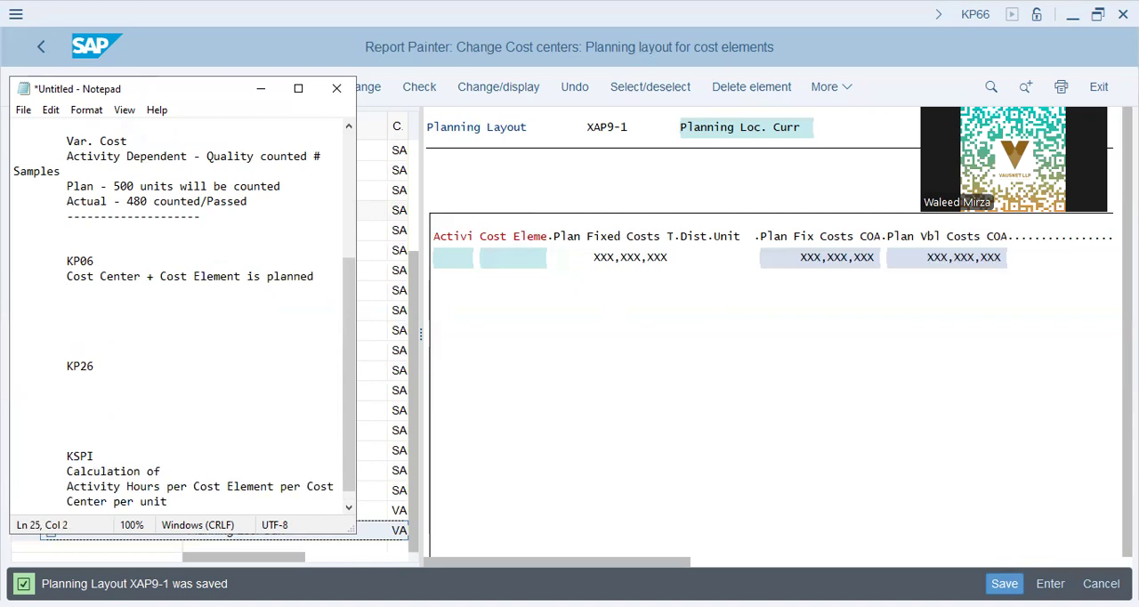
pyautogui.write('Electrici')
pyautogui.write('+ Rent - FI')
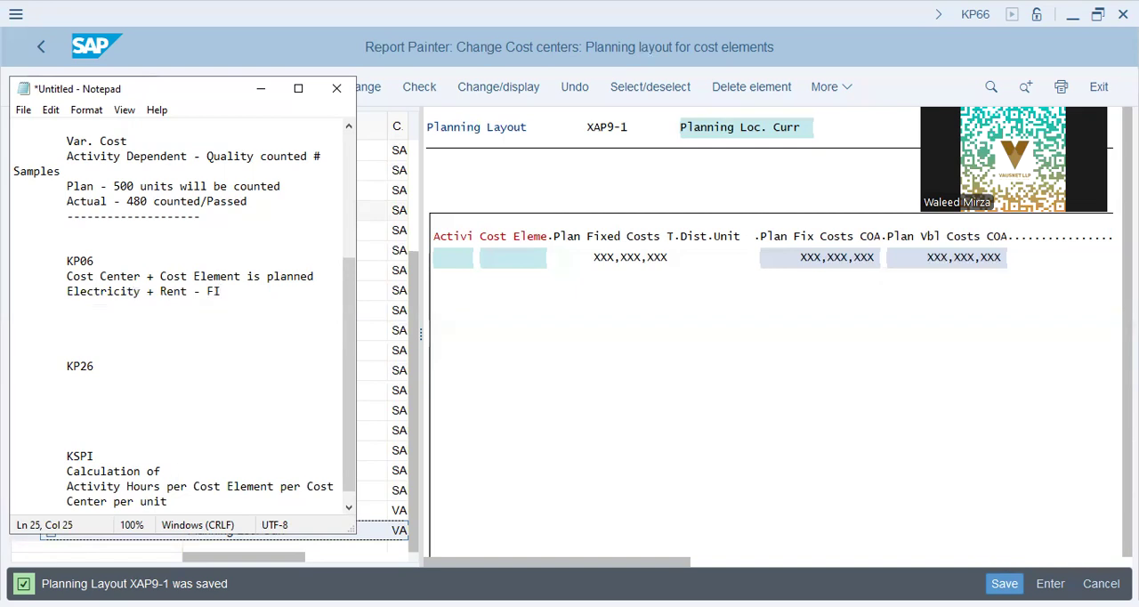
# Step: Extend the blank space below the KP06 notes and write "Cost Center + Activity type (Q/C)" under KP26
pyautogui.press('Return')
pyautogui.press('Return')
pyautogui.press('Tab')
pyautogui.press('Down')
pyautogui.press('Down')
pyautogui.press('Down')
pyautogui.press('Down')
pyautogui.press('Down')
pyautogui.press('Down')
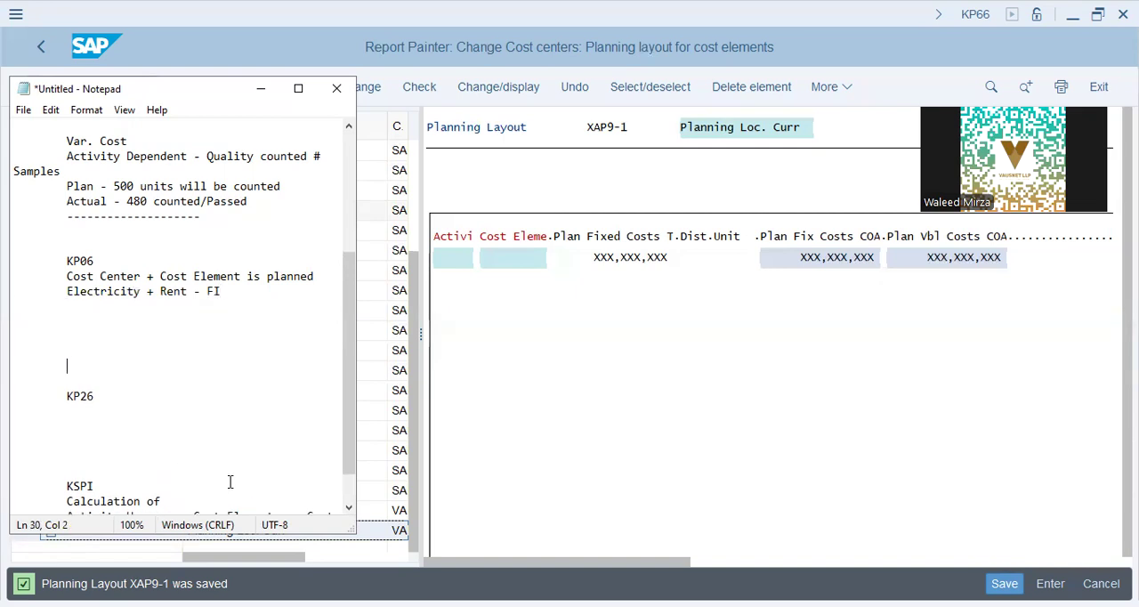
pyautogui.write('Cost Center + Acti')
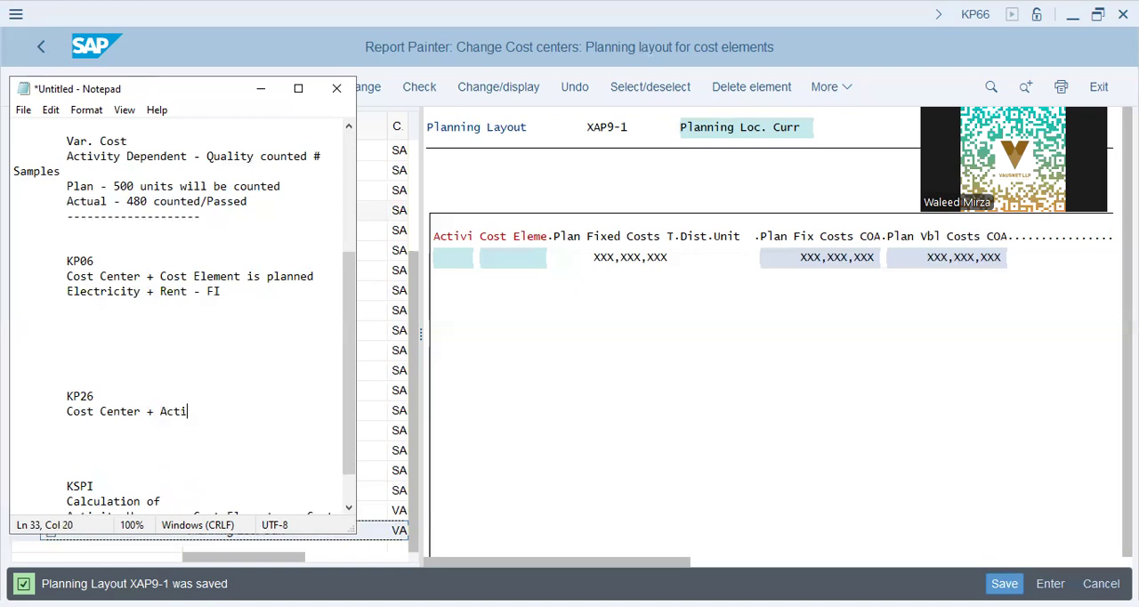
pyautogui.write('vity type (Q/C)')
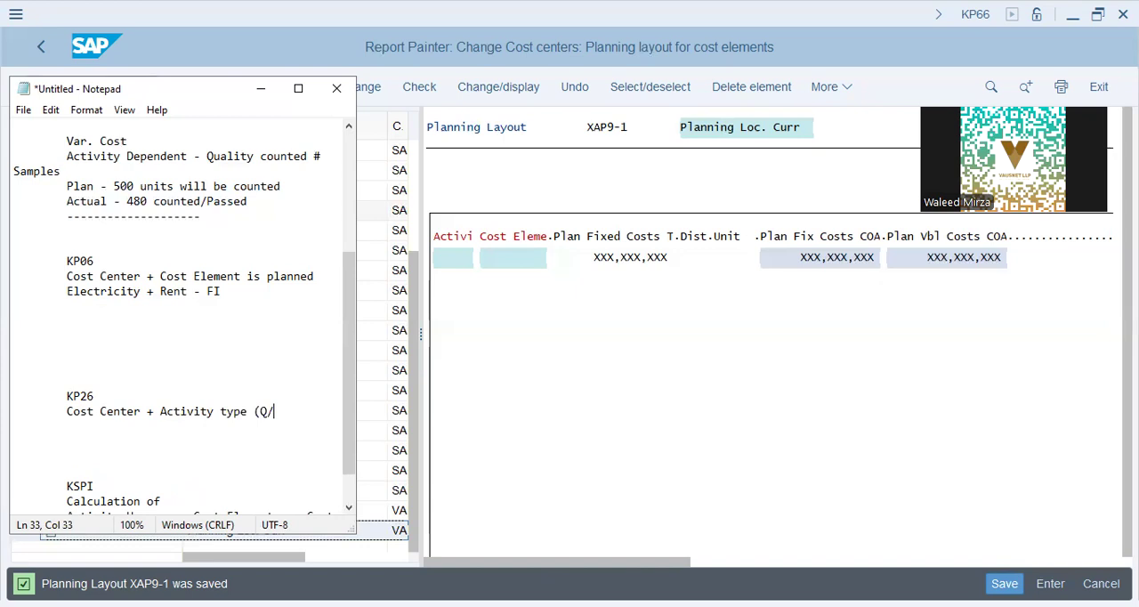
# Step: Add the line "Plan Var. Cost - Plan - 500 pcs - count" to the KP26 section
pyautogui.press('Down')
pyautogui.press('Up')
pyautogui.press('Up')
pyautogui.press('Up')
pyautogui.press('Up')
pyautogui.press('Down')
pyautogui.press('Down')
pyautogui.press('Down')
pyautogui.press('Down')
pyautogui.press('Up')
pyautogui.press('Down')
pyautogui.write('Plan Var. Cost - ')
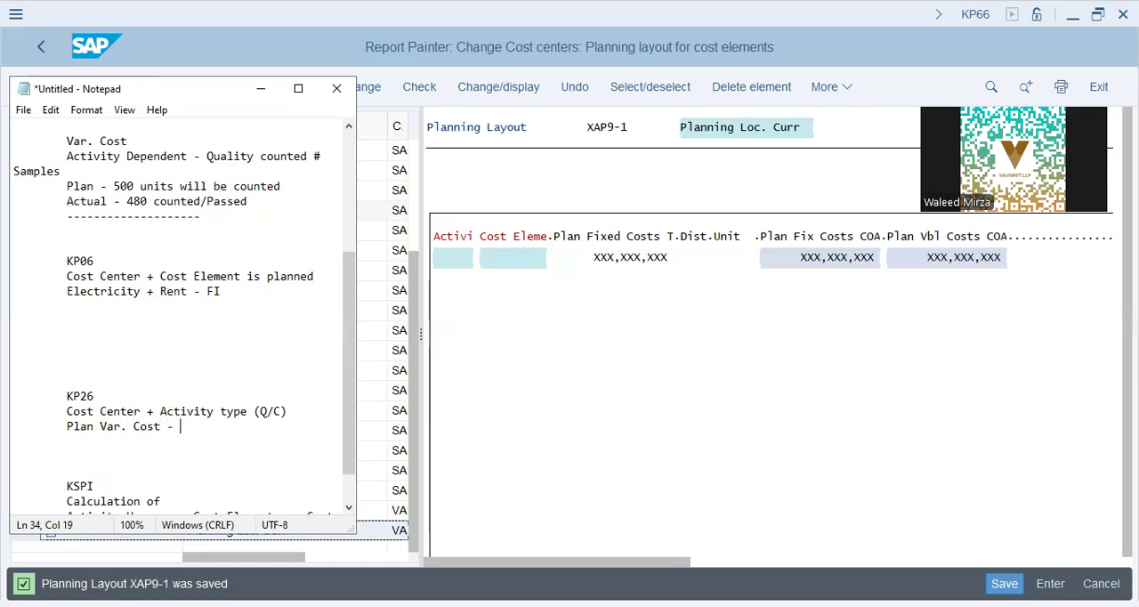
pyautogui.write('Plan - 500 pcs - count')
# Step: Add the planned amount line "50,000 Elec" below "Electricity + Rent - FI"
pyautogui.press('Up')
pyautogui.press('Up')
pyautogui.press('Up')
pyautogui.press('Up')
pyautogui.press('Up')
pyautogui.press('Up')
pyautogui.press('Up')
pyautogui.press('Up')
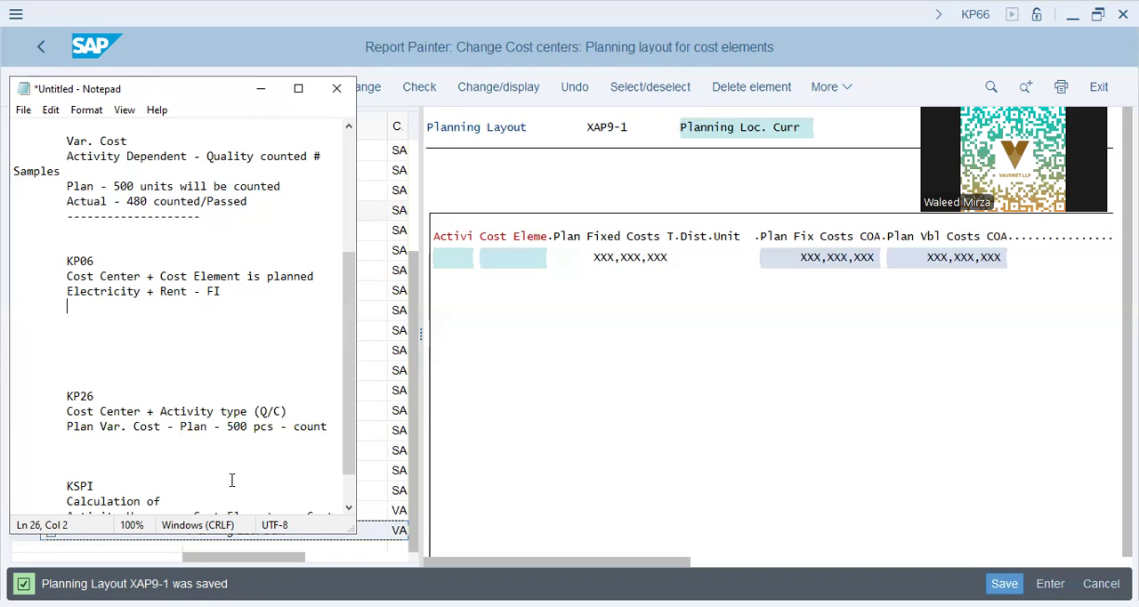
pyautogui.write('50,000 Elec')
# Step: Add the line "Rent - 70,000 planned" below the 50,000 electricity amount
pyautogui.press('Return')
pyautogui.press('Tab')
pyautogui.write('Rent -')
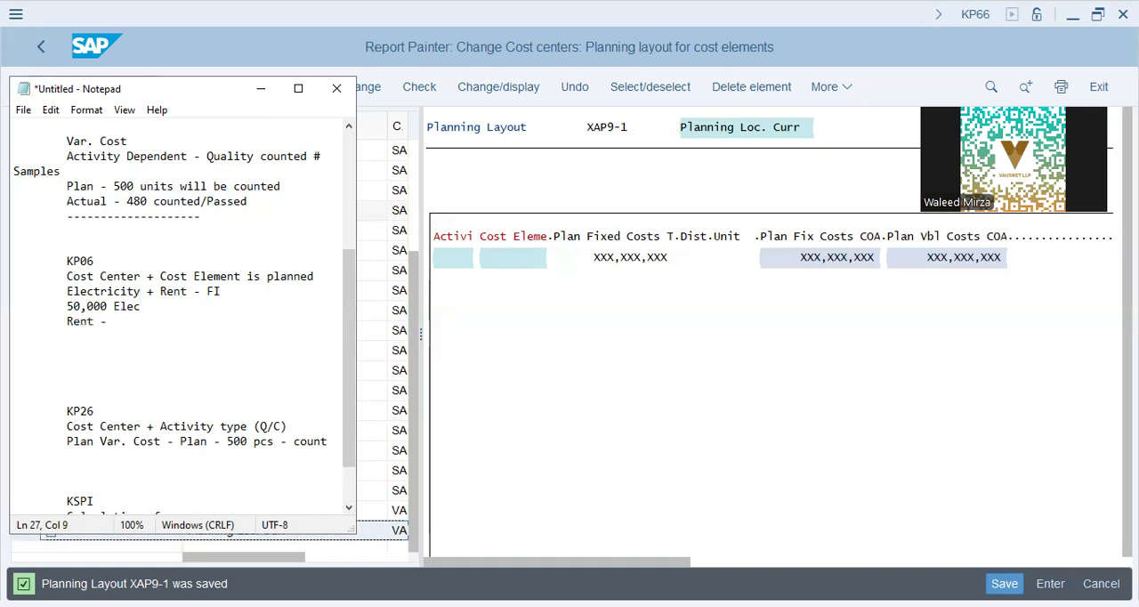
pyautogui.click(471, 91)
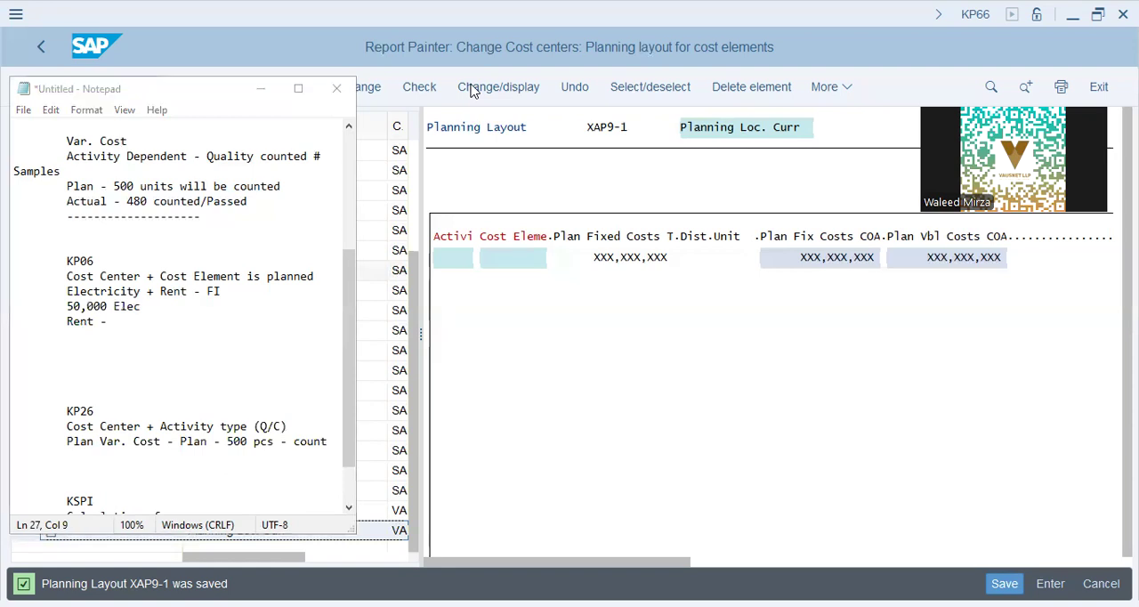
pyautogui.click(134, 321)
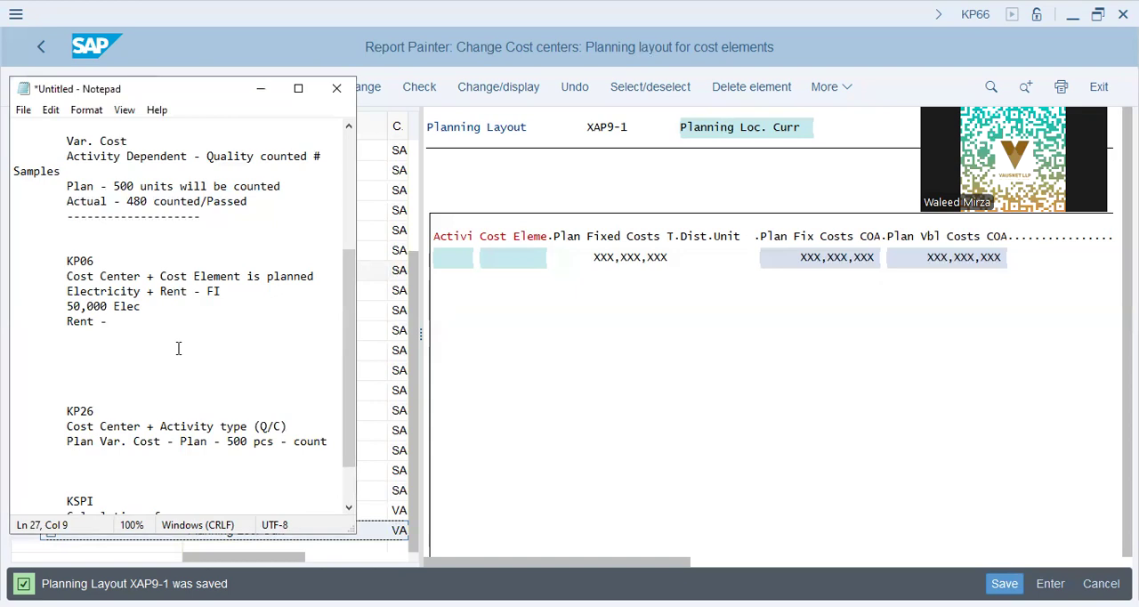
pyautogui.write('70,000 planned')
# Step: Write "Planner Profile" directly below the dashed separator, above KP06
pyautogui.press('Down')
pyautogui.press('Down')
pyautogui.press('Down')
pyautogui.press('Down')
pyautogui.press('Down')
pyautogui.press('Down')
pyautogui.press('Down')
pyautogui.press('Down')
pyautogui.press('Down')
pyautogui.press('Down')
pyautogui.press('Down')
pyautogui.press('Down')
pyautogui.press('Down')
pyautogui.press('Up')
pyautogui.press('Up')
pyautogui.press('Up')
pyautogui.press('Up')
pyautogui.press('Up')
pyautogui.press('Up')
pyautogui.press('Up')
pyautogui.press('Up')
pyautogui.press('Up')
pyautogui.press('Up')
pyautogui.press('Up')
pyautogui.press('Up')
pyautogui.press('Up')
pyautogui.press('Up')
pyautogui.press('Up')
pyautogui.press('Up')
pyautogui.press('Up')
pyautogui.press('Up')
pyautogui.press('Up')
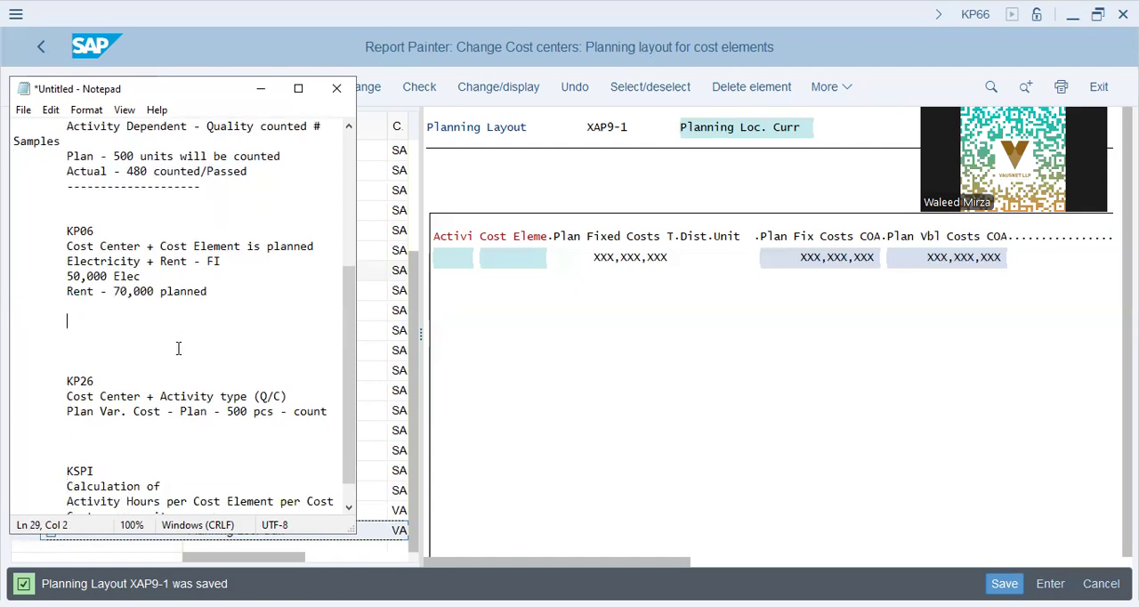
pyautogui.write('Planner PRofile')
pyautogui.press('BackSpace')
pyautogui.press('BackSpace')
pyautogui.press('BackSpace')
pyautogui.press('BackSpace')
pyautogui.press('BackSpace')
pyautogui.press('BackSpace')
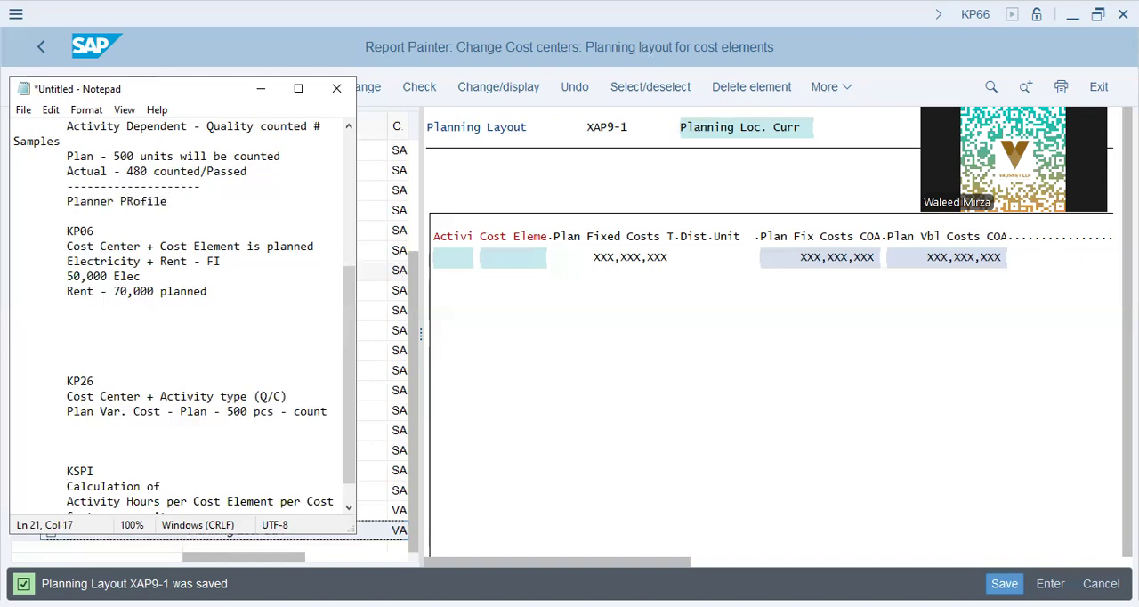
pyautogui.write('rofile')
pyautogui.click(67, 246)
pyautogui.press('Up')
pyautogui.write('- Cost Var')
pyautogui.press('BackSpace')
pyautogui.press('BackSpace')
pyautogui.press('BackSpace')
pyautogui.press('BackSpace')
pyautogui.press('BackSpace')
pyautogui.press('BackSpace')
pyautogui.press('BackSpace')
pyautogui.press('BackSpace')
pyautogui.write('Var. Cost')
pyautogui.hotkey('shift', 'Left')
pyautogui.hotkey('shift', 'Left')
pyautogui.hotkey('shift', 'Left')
pyautogui.hotkey('shift', 'Left')
pyautogui.hotkey('shift', 'Left')
pyautogui.hotkey('shift', 'Left')
pyautogui.hotkey('shift', 'Left')
pyautogui.hotkey('shift', 'Left')
pyautogui.hotkey('shift', 'Left')
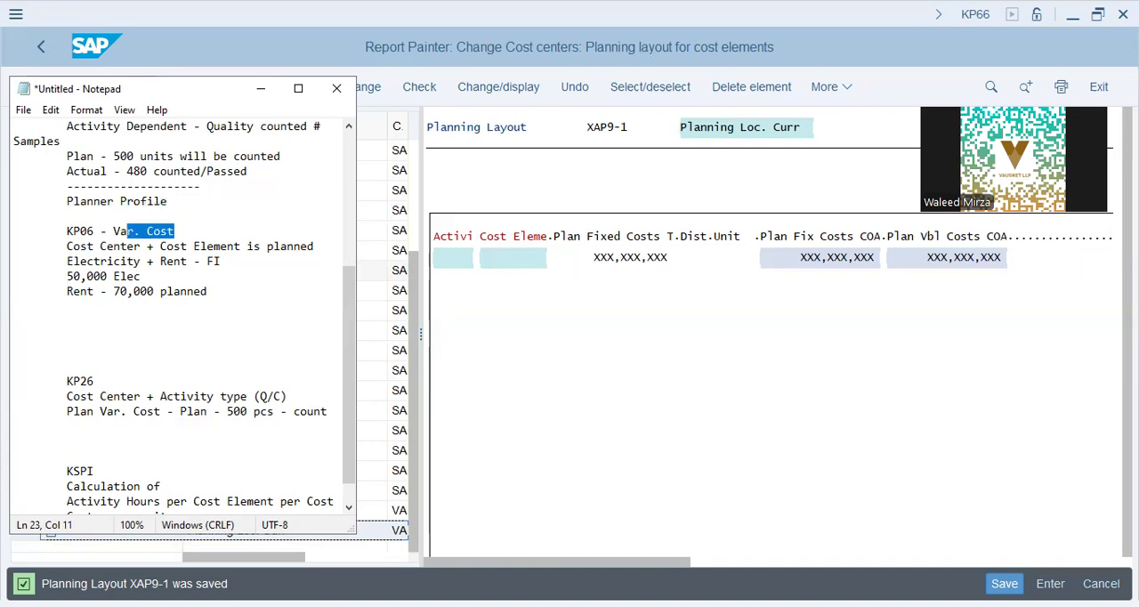
pyautogui.press('BackSpace')
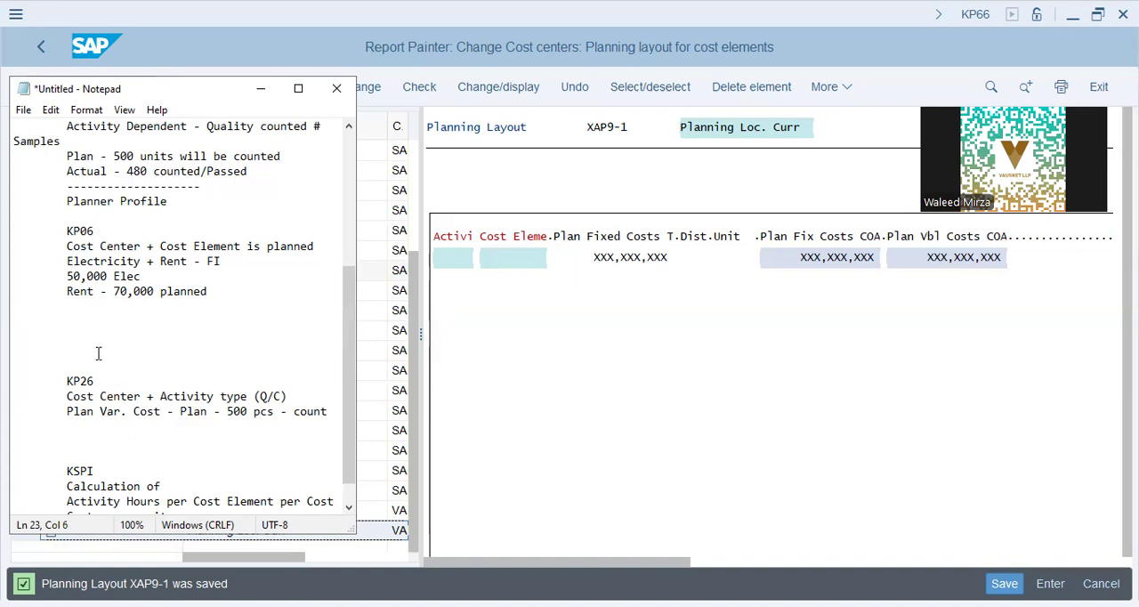
# Step: Write "Activity Types - TSHRA, TSHRM" below the Planner Profile line above KP06
pyautogui.click(121, 404)
pyautogui.scroll(-1, 122, 401)
pyautogui.scroll(2, 107, 374)
pyautogui.click(72, 278)
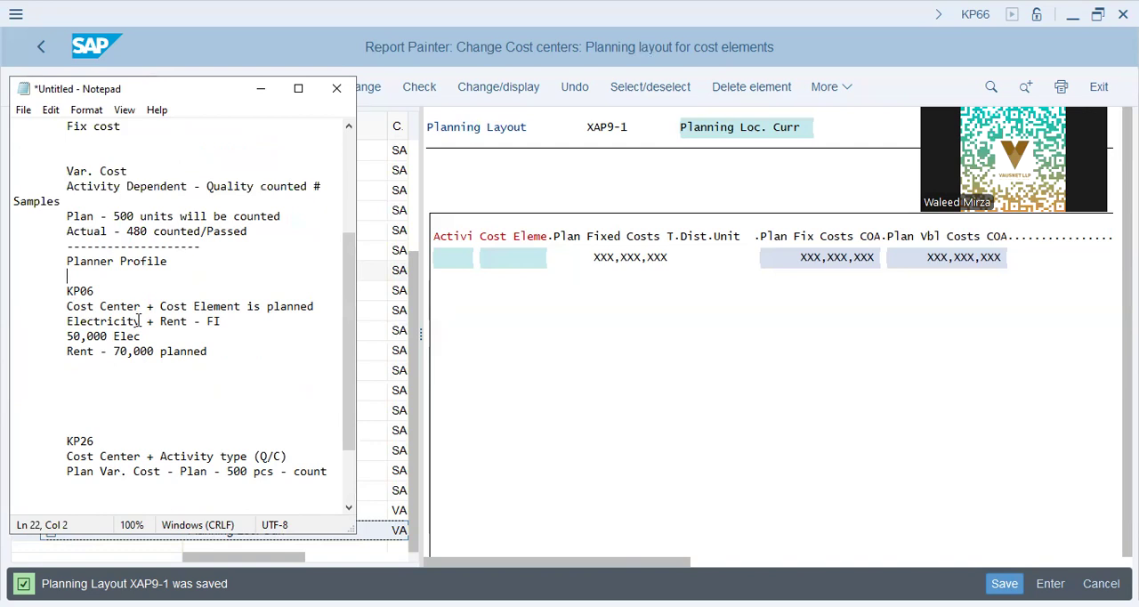
pyautogui.write('Activity Types - TH')
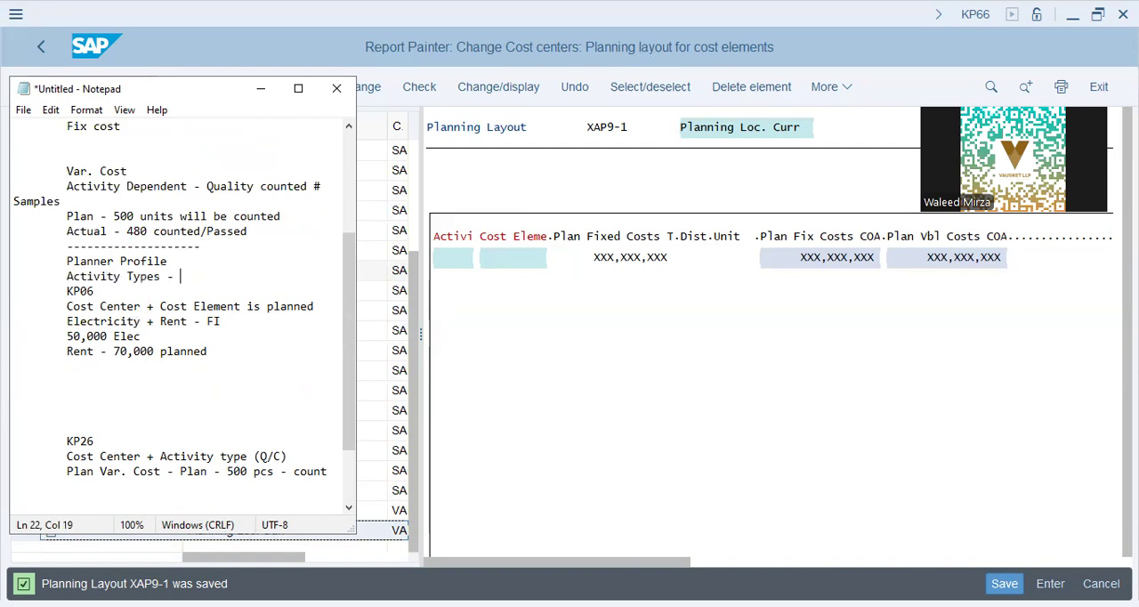
pyautogui.press('BackSpace')
pyautogui.write('SHRA, S')
pyautogui.press('BackSpace')
pyautogui.write('THS')
pyautogui.press('BackSpace')
pyautogui.press('BackSpace')
pyautogui.write('SHRM')
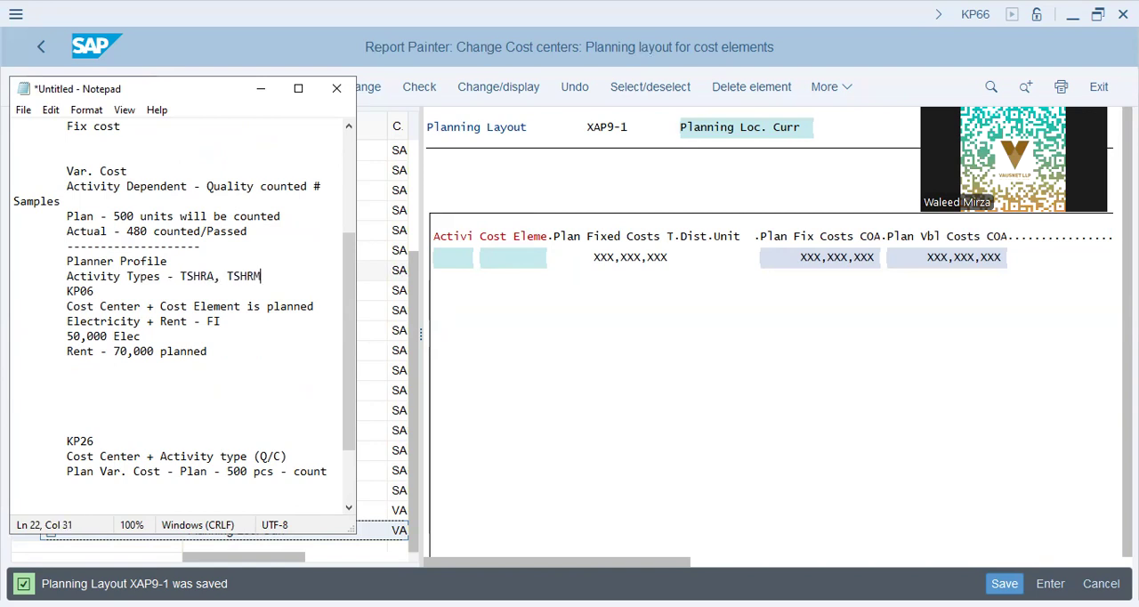
# Step: Insert blank lines between Activity Types and KP06, and add the heading "CC" there
pyautogui.press('Return')
pyautogui.press('Tab')
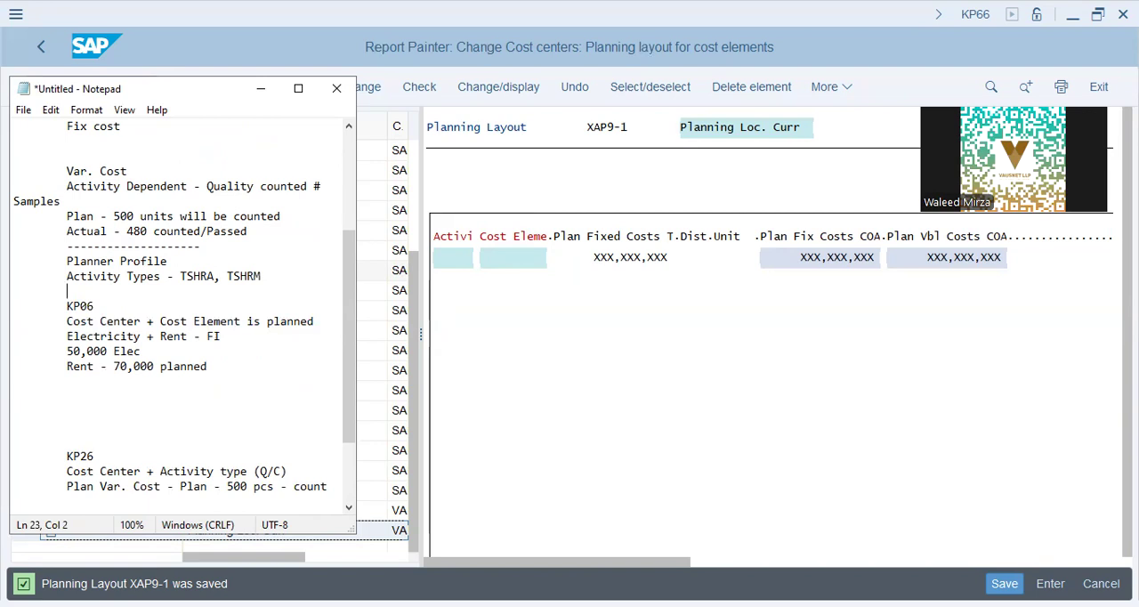
pyautogui.press('Return')
pyautogui.press('Return')
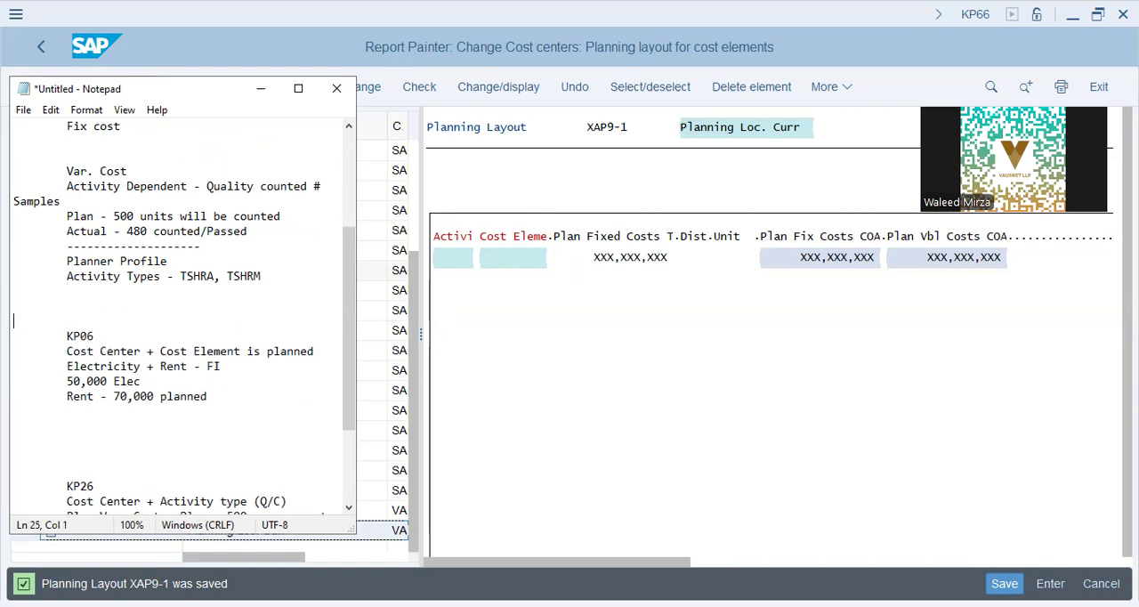
pyautogui.press('Up')
pyautogui.press('Up')
pyautogui.press('Return')
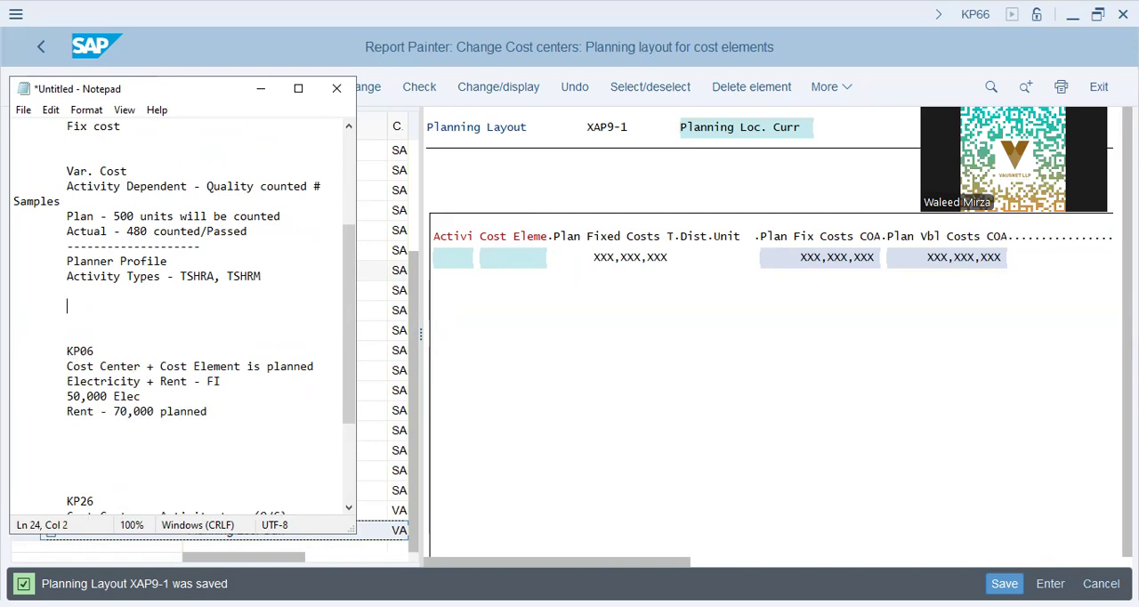
pyautogui.write('cc')
pyautogui.press('BackSpace')
pyautogui.press('BackSpace')
pyautogui.write('CC')
# Step: Add the line "Sender/Receiver" below the CC heading
pyautogui.press('Return')
pyautogui.press('Tab')
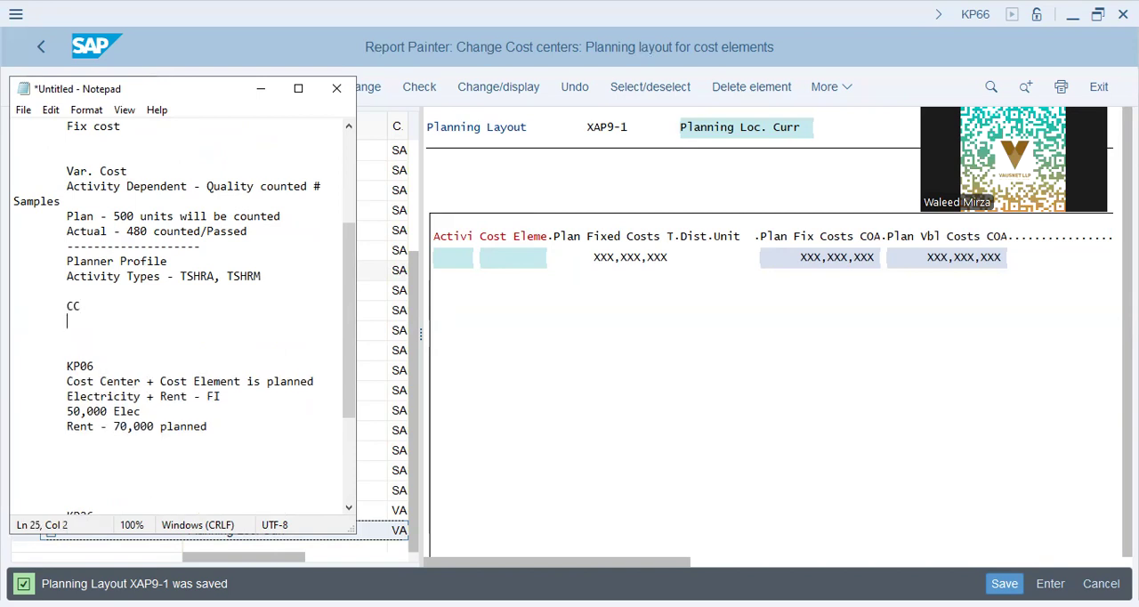
pyautogui.write('Sender/Receiver')
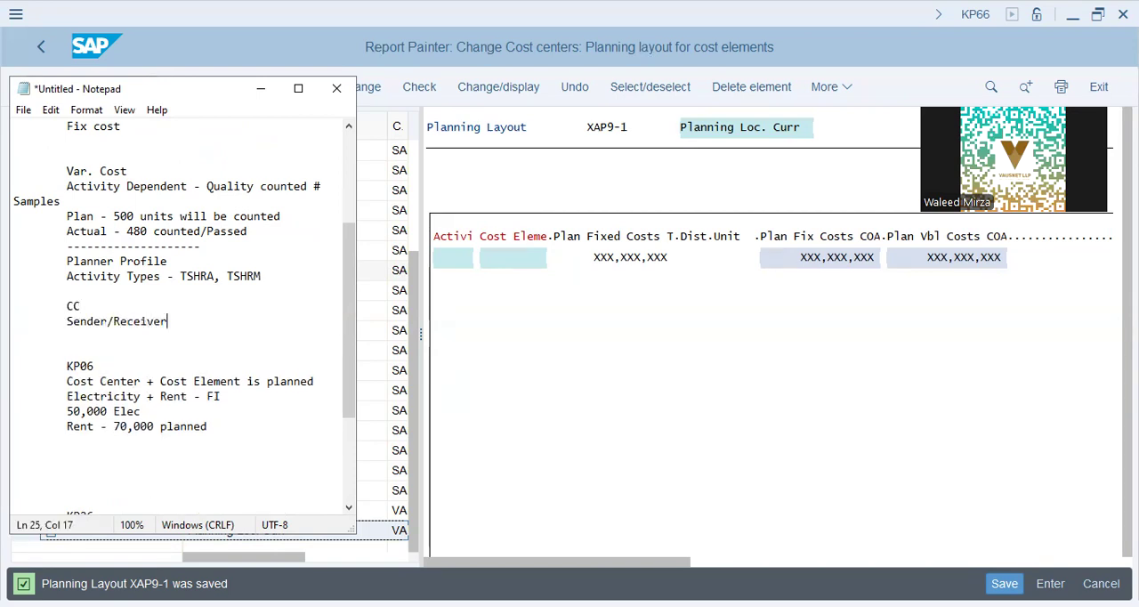
# Step: Add the lines "Weightage" and "Distr.Cycle" below Sender/Receiver
pyautogui.press('Return')
pyautogui.press('Tab')
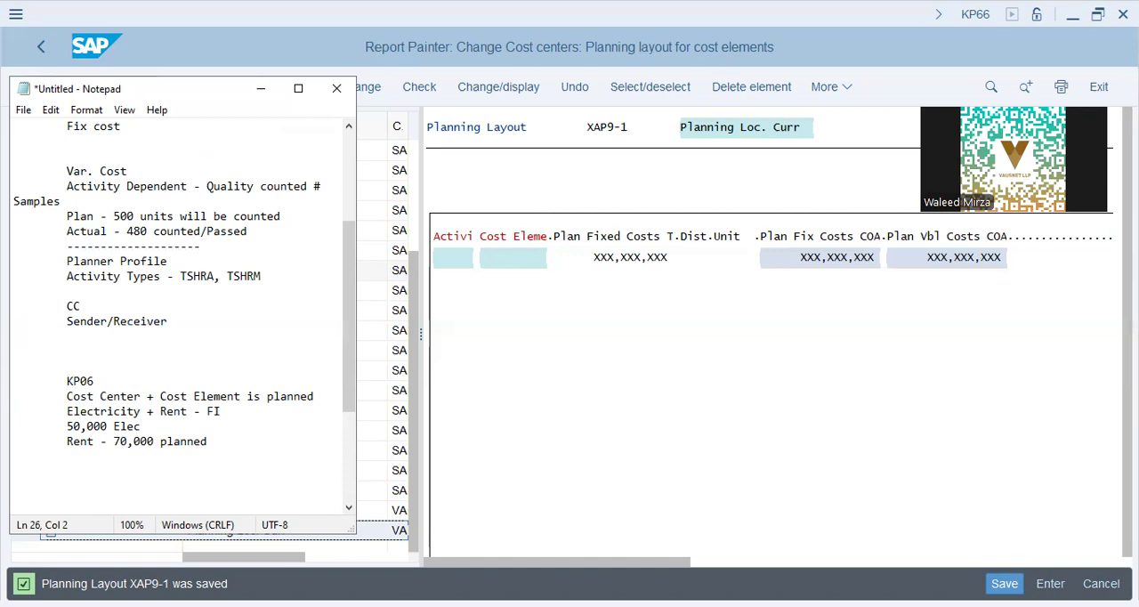
pyautogui.write('Weightage')
pyautogui.press('Up')
pyautogui.press('Up')
pyautogui.press('Up')
pyautogui.press('Down')
pyautogui.press('Down')
pyautogui.press('Down')
pyautogui.press('Down')
pyautogui.write('Distr.Cycle')
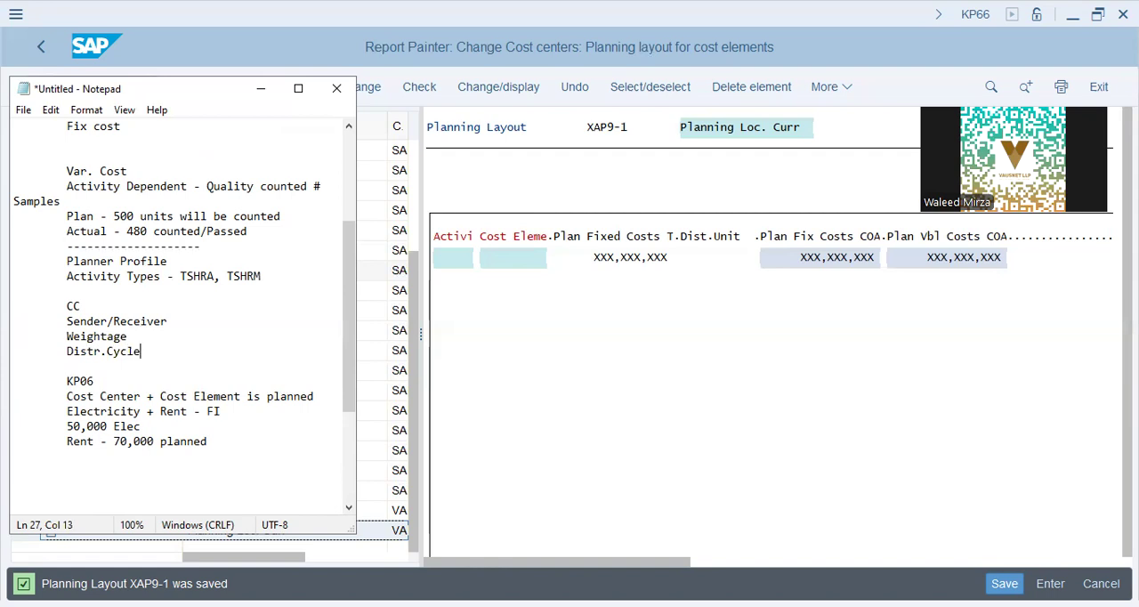
# Step: Highlight the lines Sender/Receiver, Weightage and Distr.Cycle under CC
pyautogui.hotkey('shift', 'Up')
pyautogui.hotkey('shift', 'Up')
pyautogui.hotkey('shift', 'Up')
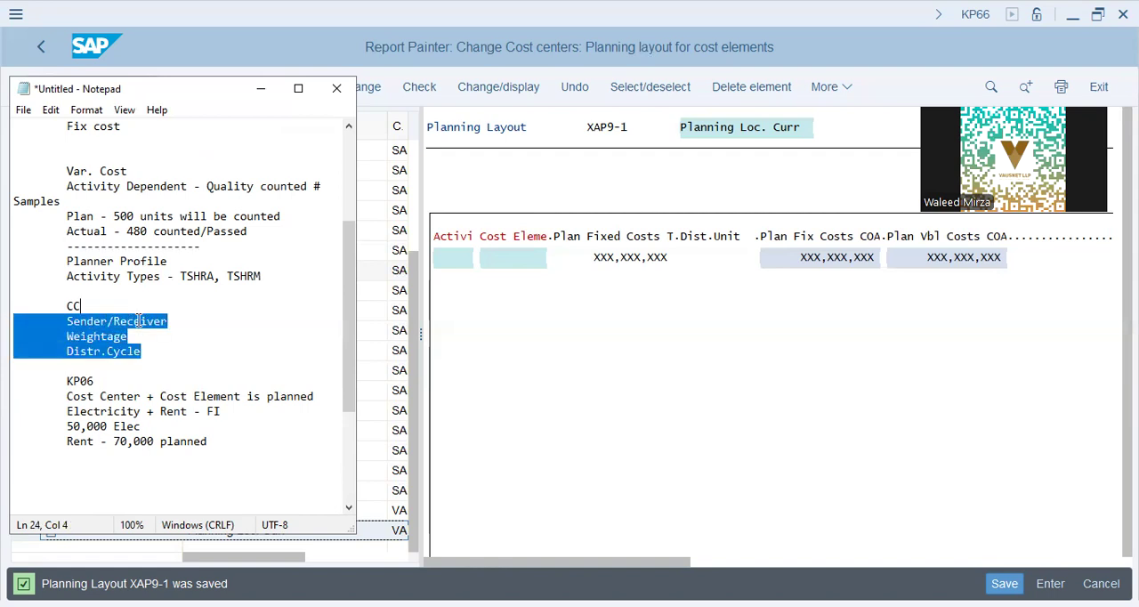
# Step: Highlight the notes from Planner Profile down to Distr.Cycle
pyautogui.hotkey('shift', 'Up')
pyautogui.hotkey('shift', 'Up')
pyautogui.hotkey('shift', 'Up')
pyautogui.hotkey('shift', 'Home')
pyautogui.hotkey('shift', 'Down')
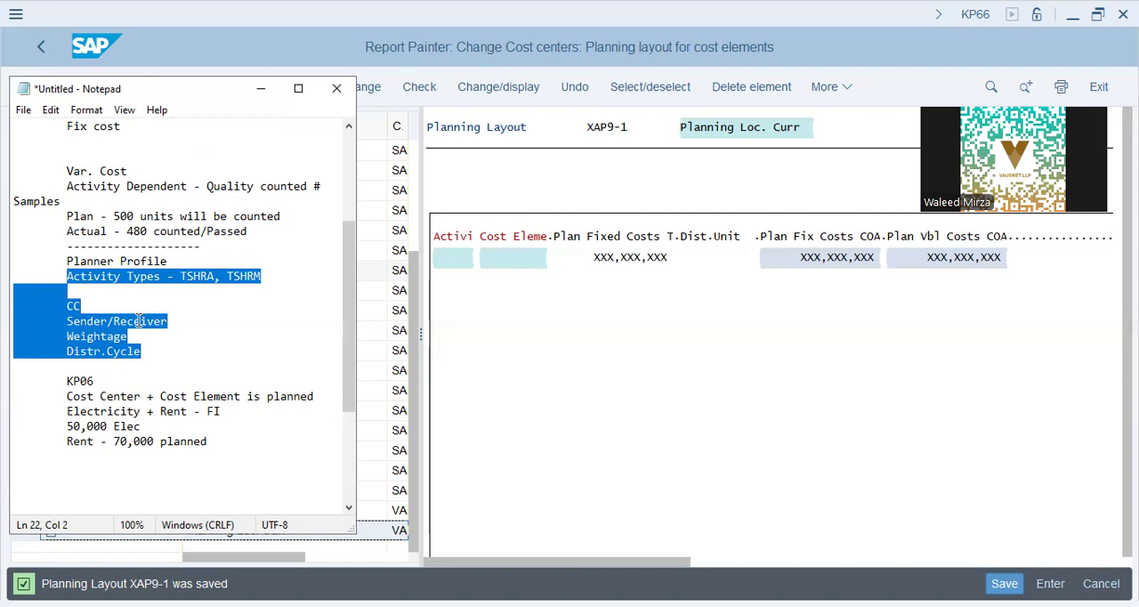
pyautogui.hotkey('shift', 'Up')
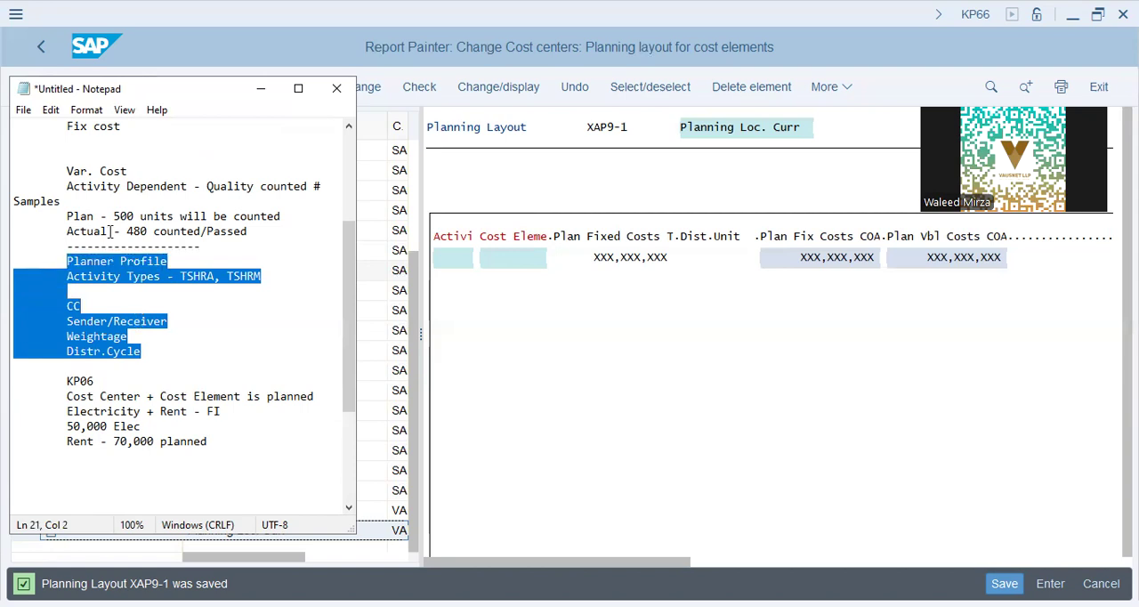
# Step: Insert a dashed separator line between Distr.Cycle and KP06 in the notes
pyautogui.click(770, 303)
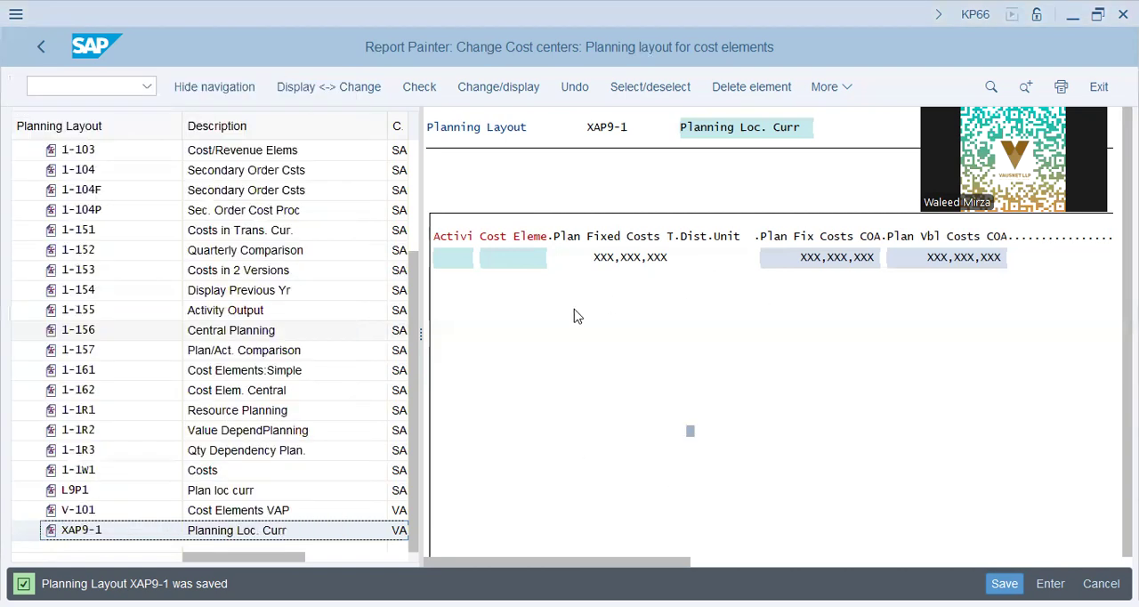
pyautogui.hotkey('alt', 'Tab')
pyautogui.click(145, 352)
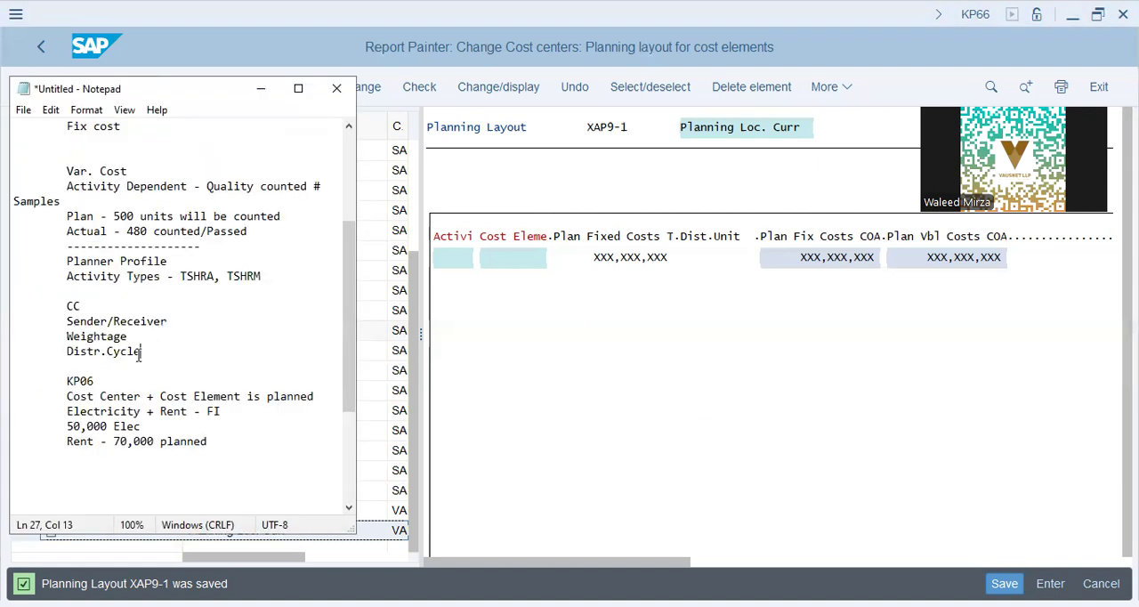
pyautogui.scroll(-1, 145, 353)
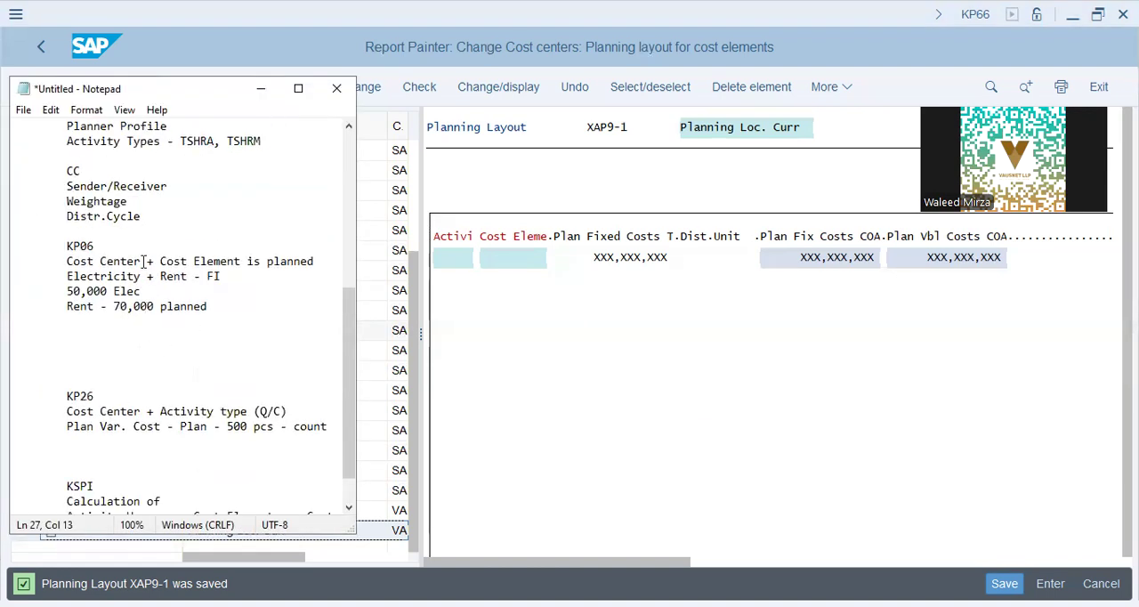
pyautogui.click(84, 234)
pyautogui.write('-------------------------')
# Step: Append "- Tcodes SAP for CO" to the KP26 heading
pyautogui.click(163, 276)
pyautogui.press('Up')
pyautogui.press('Up')
pyautogui.doubleClick(71, 247)
pyautogui.doubleClick(62, 396)
pyautogui.moveTo(187, 373); pyautogui.dragTo(187, 374)
pyautogui.click(155, 396)
pyautogui.write('- Tcodes SAP for CO')
# Step: Append "- Tcode for CO" to the KP06 heading
pyautogui.press('Up')
pyautogui.press('Up')
pyautogui.press('Up')
pyautogui.press('Up')
pyautogui.press('Up')
pyautogui.press('Up')
pyautogui.press('Up')
pyautogui.press('Up')
pyautogui.press('Up')
pyautogui.press('Up')
pyautogui.write('- Tcode for CO')
pyautogui.press('Down')
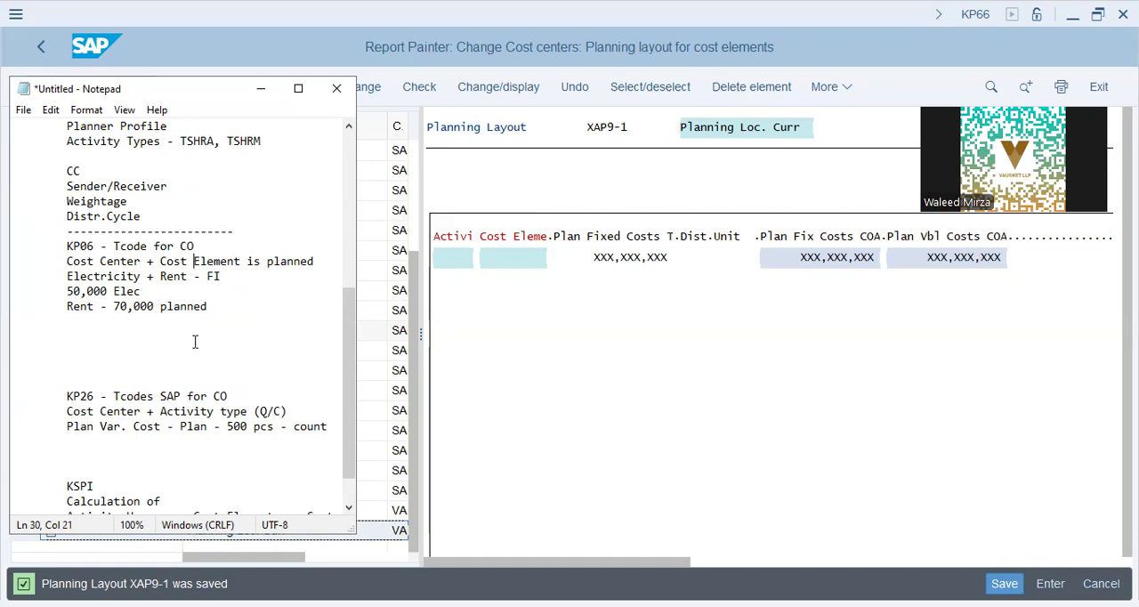
# Step: Highlight the Cost Center + Cost Element and Electricity + Rent texts under KP06
pyautogui.moveTo(62, 261); pyautogui.dragTo(236, 261)
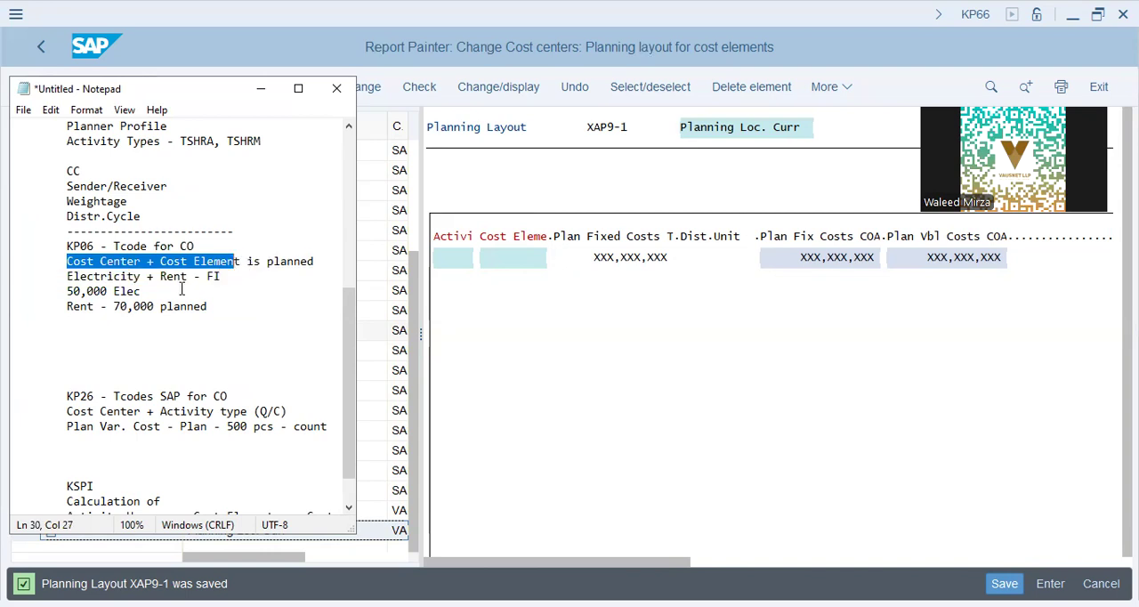
pyautogui.moveTo(74, 276); pyautogui.dragTo(227, 278)
pyautogui.click(226, 277)
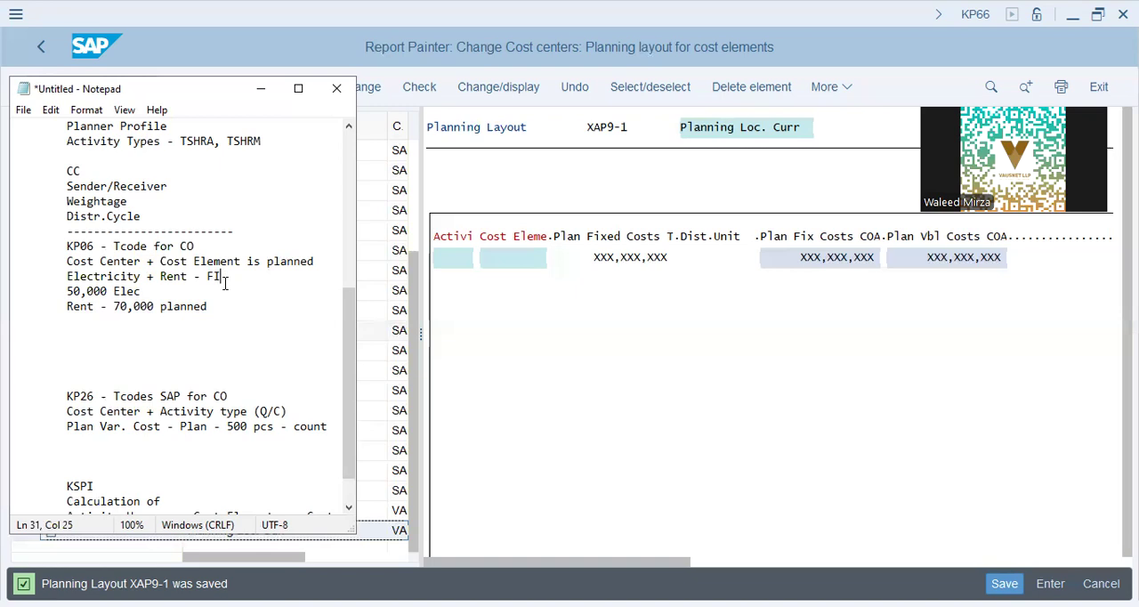
# Step: Delete the lines "50,000 Elec" and "Rent - 70,000 planned" and the surplus blank lines below them
pyautogui.moveTo(56, 294); pyautogui.dragTo(218, 308)
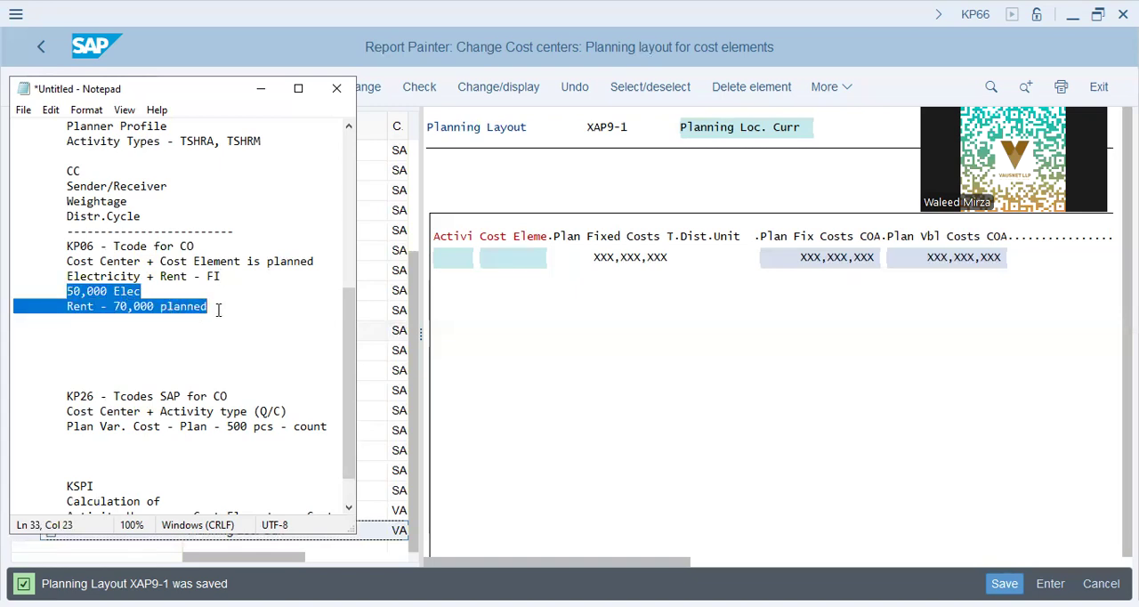
pyautogui.press('BackSpace')
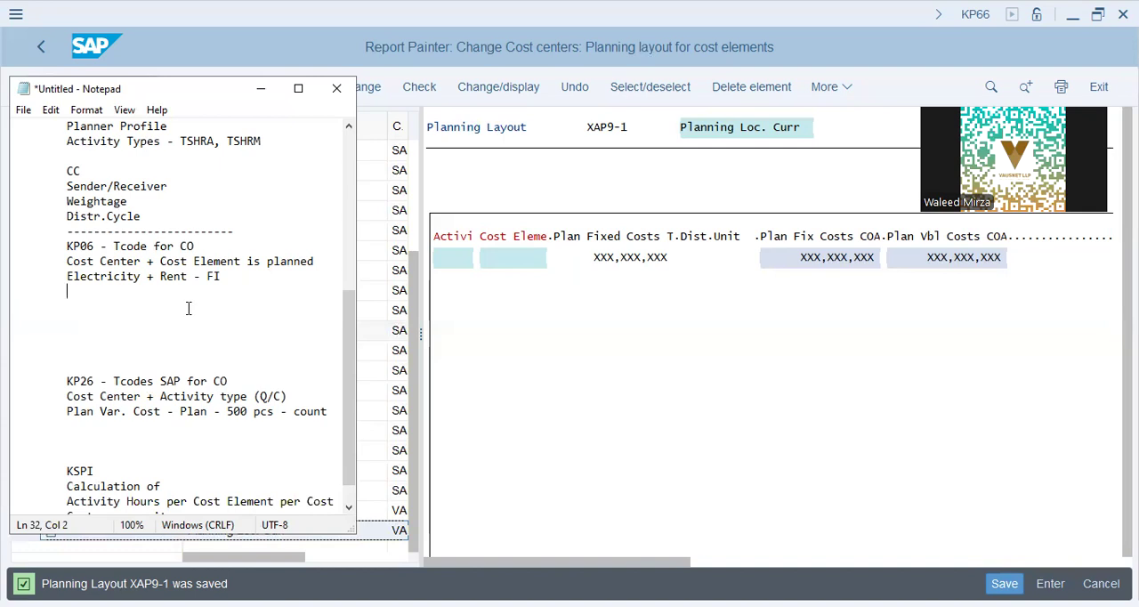
pyautogui.press('Delete')
pyautogui.press('Delete')
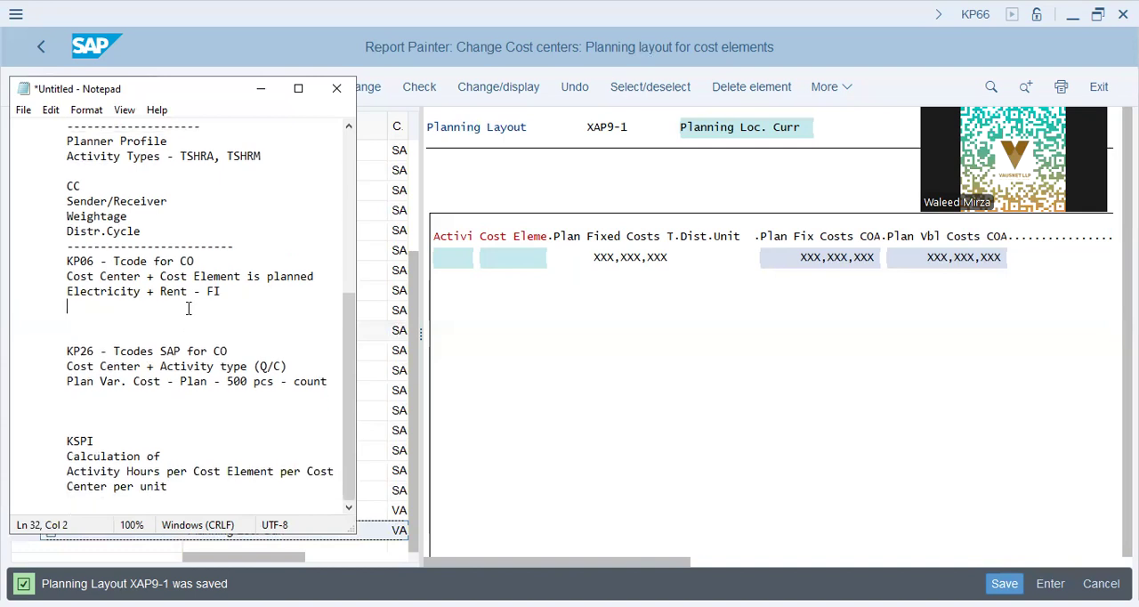
# Step: Highlight the KP26 texts "Cost Center + Activity type (Q/C)" and "500 pcs - count"
pyautogui.click(140, 368)
pyautogui.moveTo(187, 343); pyautogui.dragTo(236, 350)
pyautogui.click(180, 380)
pyautogui.moveTo(64, 366)
pyautogui.mouseDown()
pyautogui.moveTo(296, 368)
pyautogui.moveTo(54, 365)
pyautogui.mouseUp()
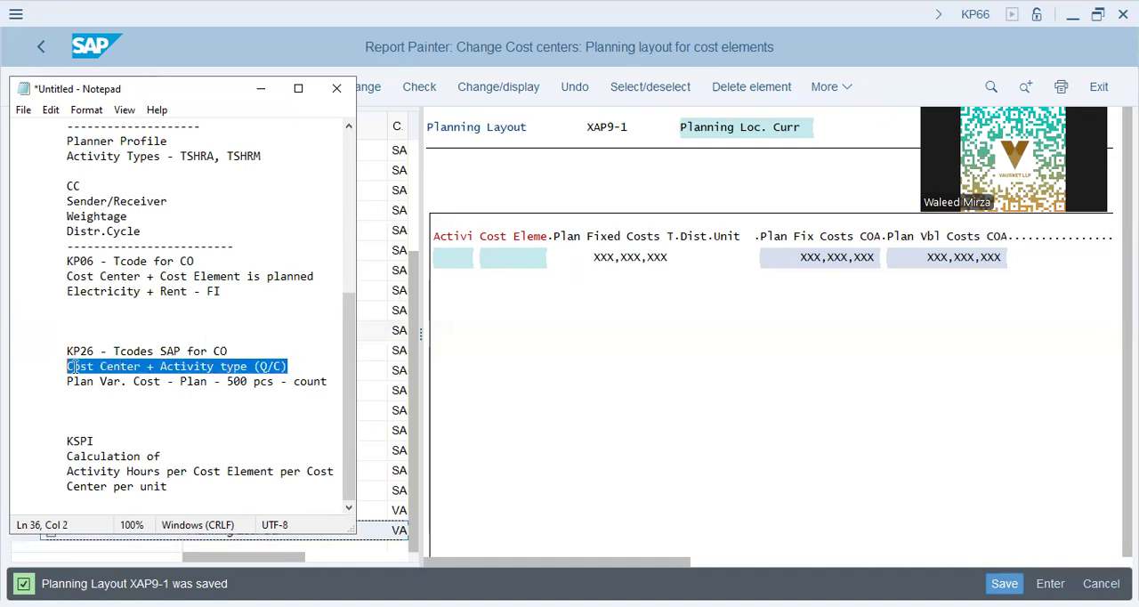
pyautogui.click(80, 366)
pyautogui.click(66, 380)
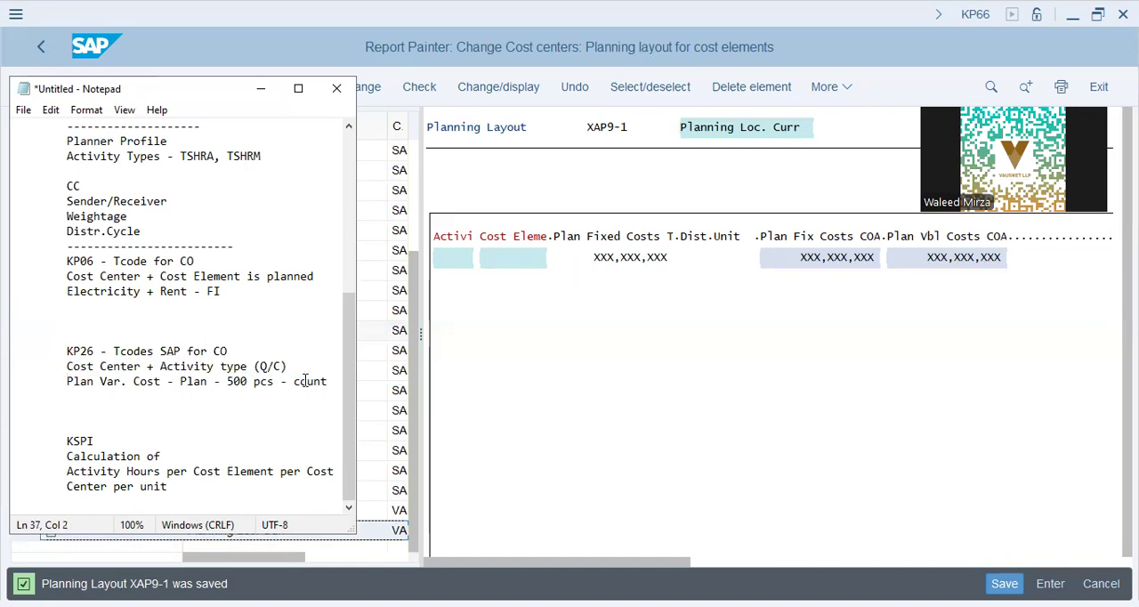
pyautogui.moveTo(226, 380); pyautogui.dragTo(327, 381)
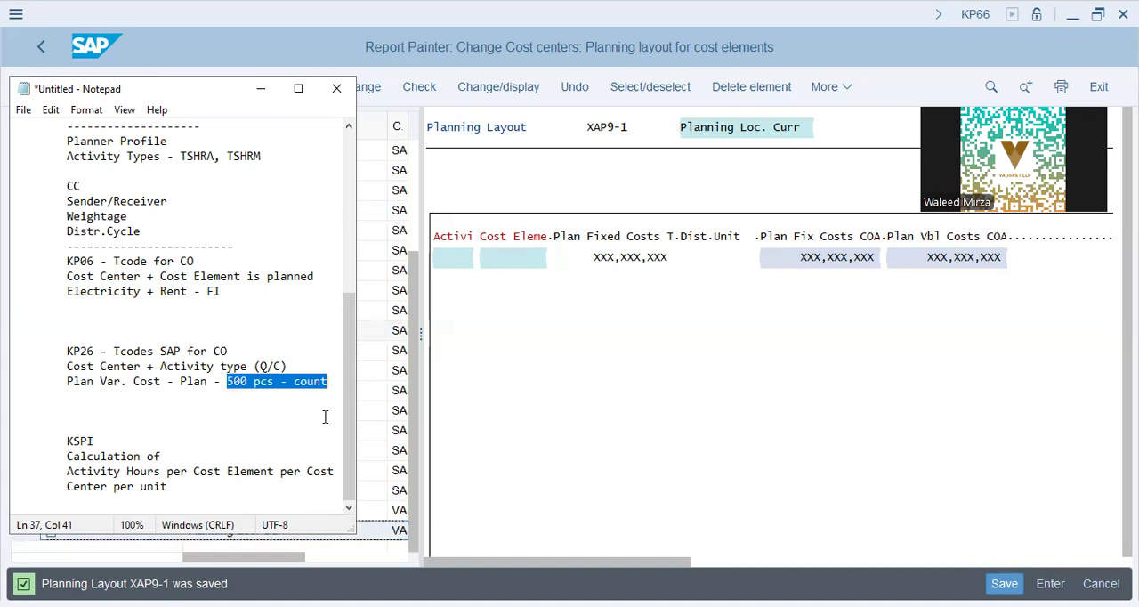
pyautogui.press('Down')
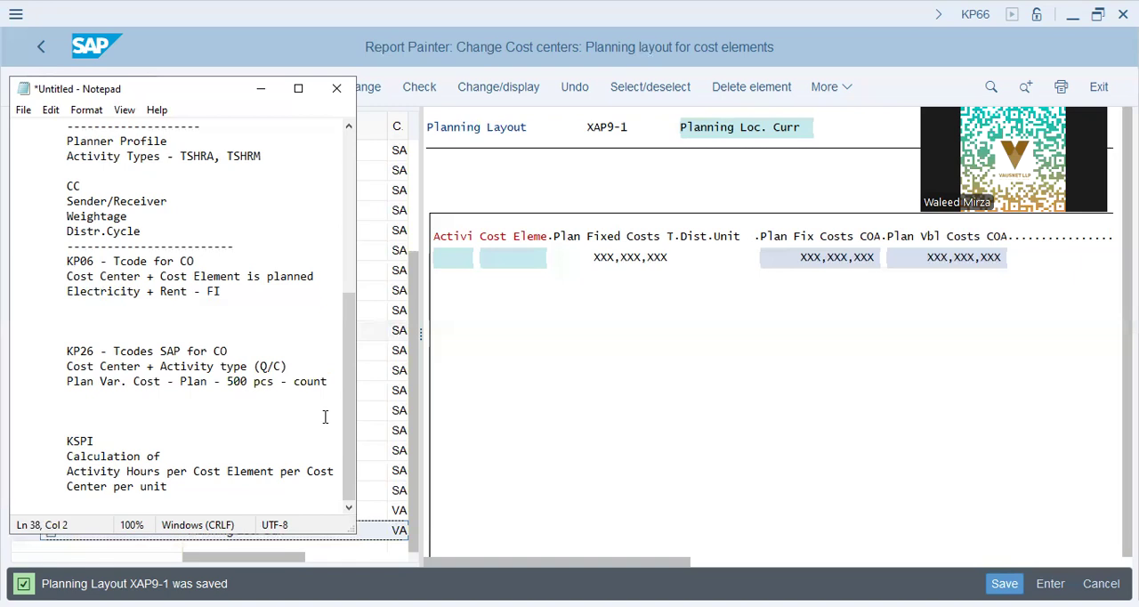
# Step: Review the KP26 lines and highlight "Electricity + Rent" in the KP06 section
pyautogui.press('Up')
pyautogui.press('Left')
pyautogui.press('Left')
pyautogui.press('Left')
pyautogui.press('Left')
pyautogui.press('Left')
pyautogui.press('Left')
pyautogui.press('Left')
pyautogui.press('Left')
pyautogui.press('Left')
pyautogui.press('Left')
pyautogui.press('Left')
pyautogui.press('Left')
pyautogui.press('Left')
pyautogui.press('Left')
pyautogui.press('Left')
pyautogui.press('Up')
pyautogui.press('Down')
pyautogui.press('Right')
pyautogui.press('Down')
pyautogui.press('Up')
pyautogui.press('Up')
pyautogui.press('Up')
pyautogui.press('Up')
pyautogui.press('Up')
pyautogui.press('Up')
pyautogui.press('Up')
pyautogui.press('Up')
pyautogui.press('Down')
pyautogui.press('Down')
pyautogui.press('Down')
pyautogui.press('Down')
pyautogui.press('Down')
pyautogui.press('Down')
pyautogui.press('Down')
pyautogui.press('Down')
pyautogui.press('Up')
pyautogui.press('Up')
pyautogui.press('Up')
pyautogui.press('Up')
pyautogui.press('Up')
pyautogui.hotkey('shift', 'Right')
pyautogui.hotkey('shift', 'Right')
pyautogui.hotkey('shift', 'Right')
pyautogui.hotkey('shift', 'Right')
pyautogui.hotkey('shift', 'Right')
pyautogui.hotkey('shift', 'Right')
pyautogui.hotkey('shift', 'Right')
pyautogui.hotkey('shift', 'Right')
pyautogui.hotkey('shift', 'Right')
pyautogui.hotkey('shift', 'Right')
pyautogui.hotkey('shift', 'Right')
pyautogui.hotkey('shift', 'Right')
pyautogui.hotkey('shift', 'Right')
pyautogui.hotkey('shift', 'Right')
pyautogui.hotkey('shift', 'Right')
pyautogui.hotkey('shift', 'Right')
pyautogui.hotkey('shift', 'Right')
pyautogui.hotkey('shift', 'Right')
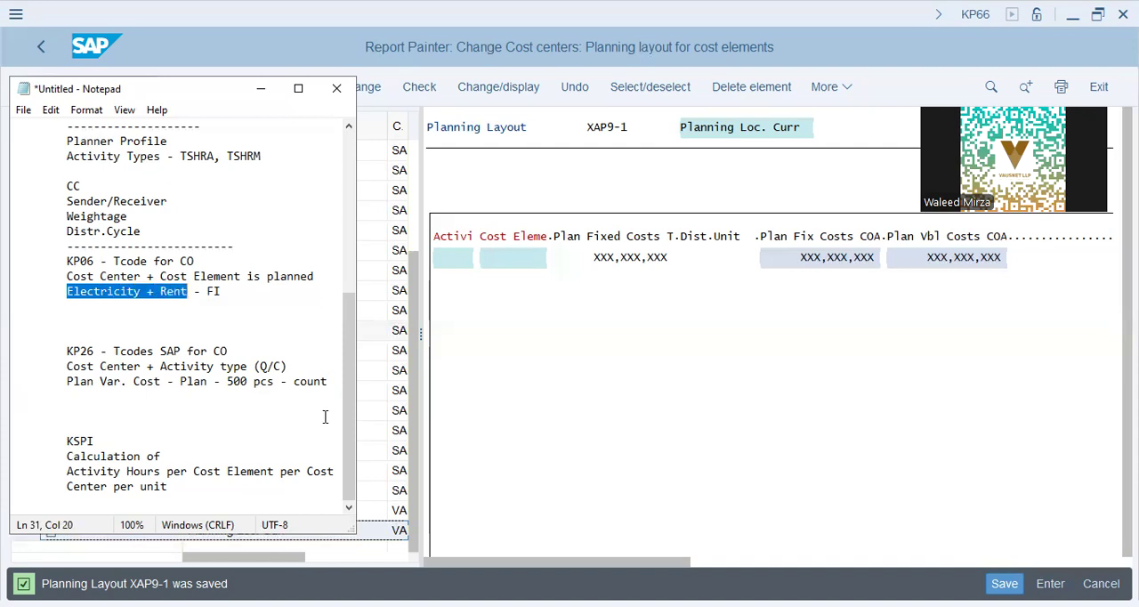
# Step: Add the line "Fix Cost planning -" below the Electricity + Rent line, separated by a blank line
pyautogui.press('Down')
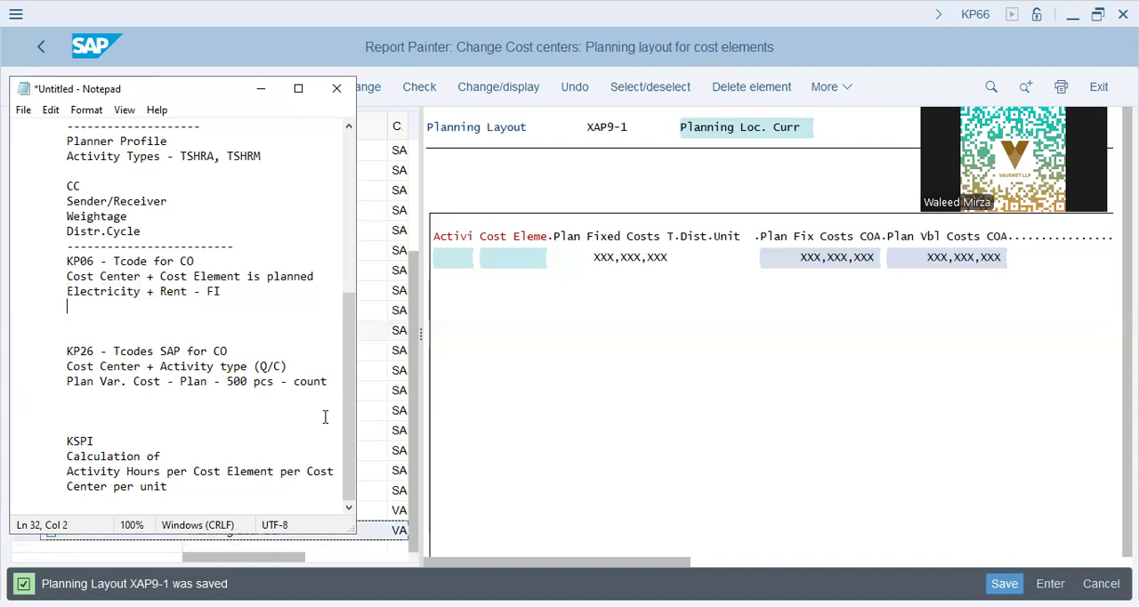
pyautogui.press('Return')
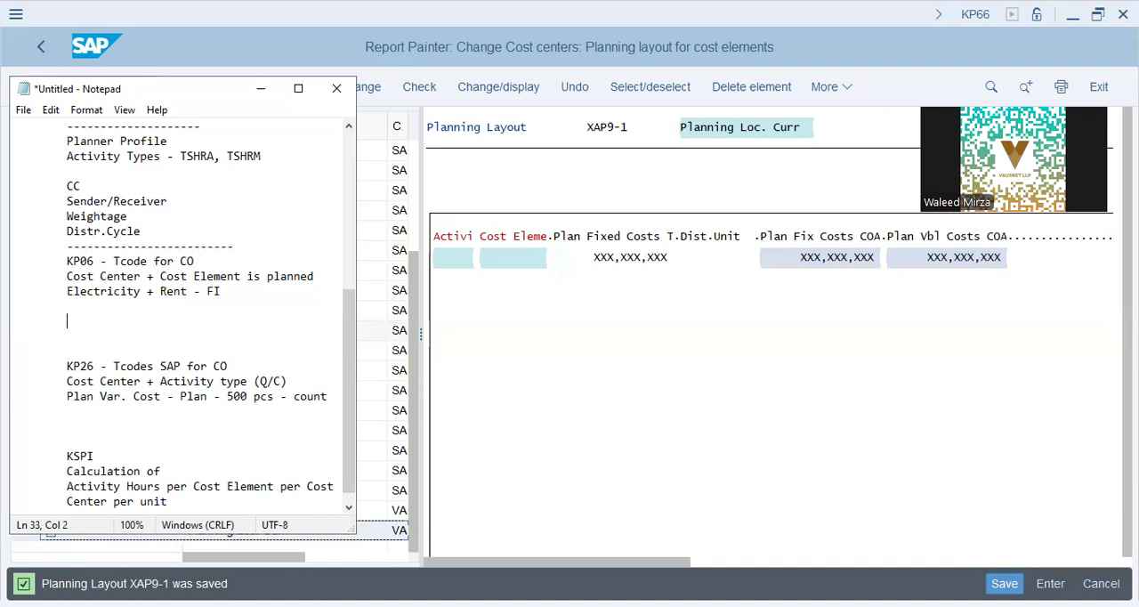
pyautogui.write('Fix Costing')
pyautogui.press('BackSpace')
pyautogui.press('BackSpace')
pyautogui.press('BackSpace')
pyautogui.write('planning -')
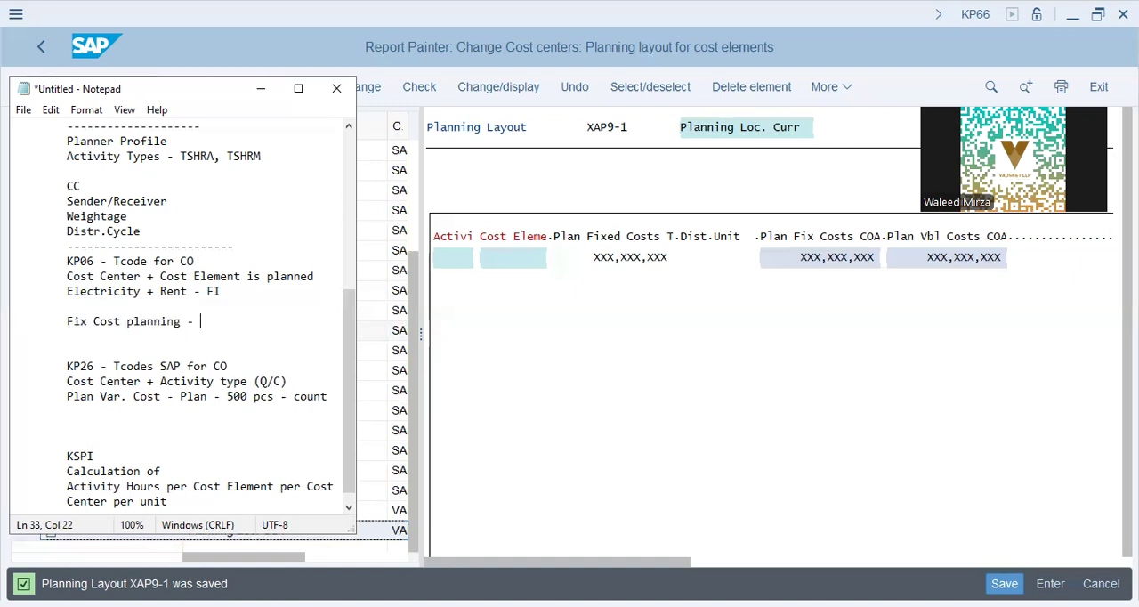
# Step: Add the line "# Rent, Elect" under Fix Cost planning
pyautogui.press('Return')
pyautogui.press('Tab')
pyautogui.write('# ')
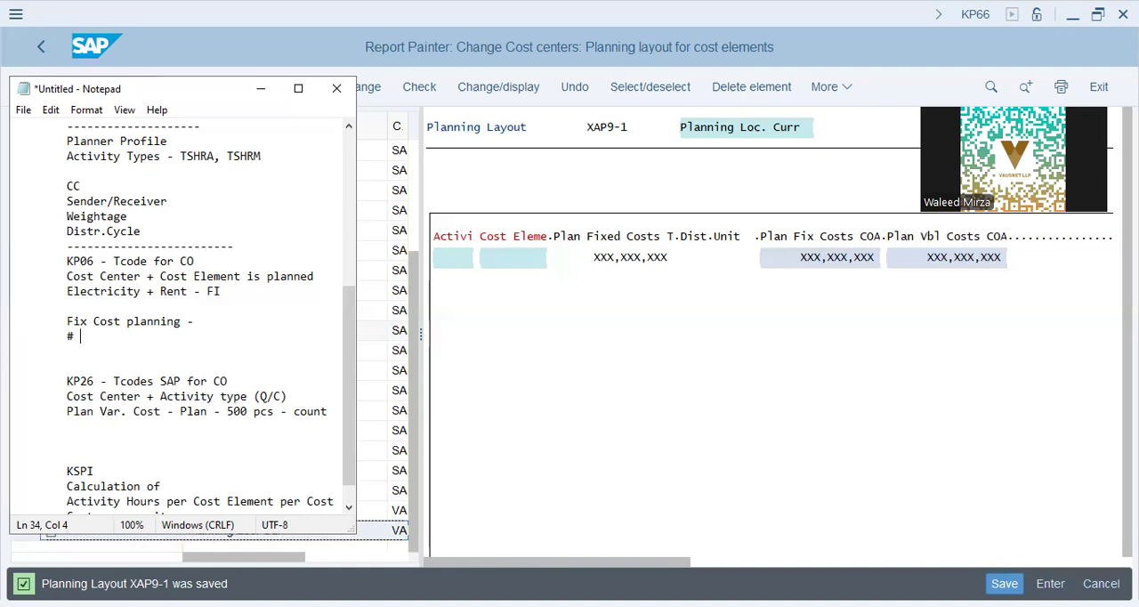
pyautogui.write('Rent, Elect')
# Step: Add the line "# 500 pcs" below the Plan Var. Cost line in the KP26 section
pyautogui.press('Down')
pyautogui.press('Down')
pyautogui.press('Down')
pyautogui.press('Down')
pyautogui.press('Down')
pyautogui.press('Down')
pyautogui.write('# 400')
pyautogui.press('BackSpace')
pyautogui.press('BackSpace')
pyautogui.press('BackSpace')
pyautogui.write('500 pcs')
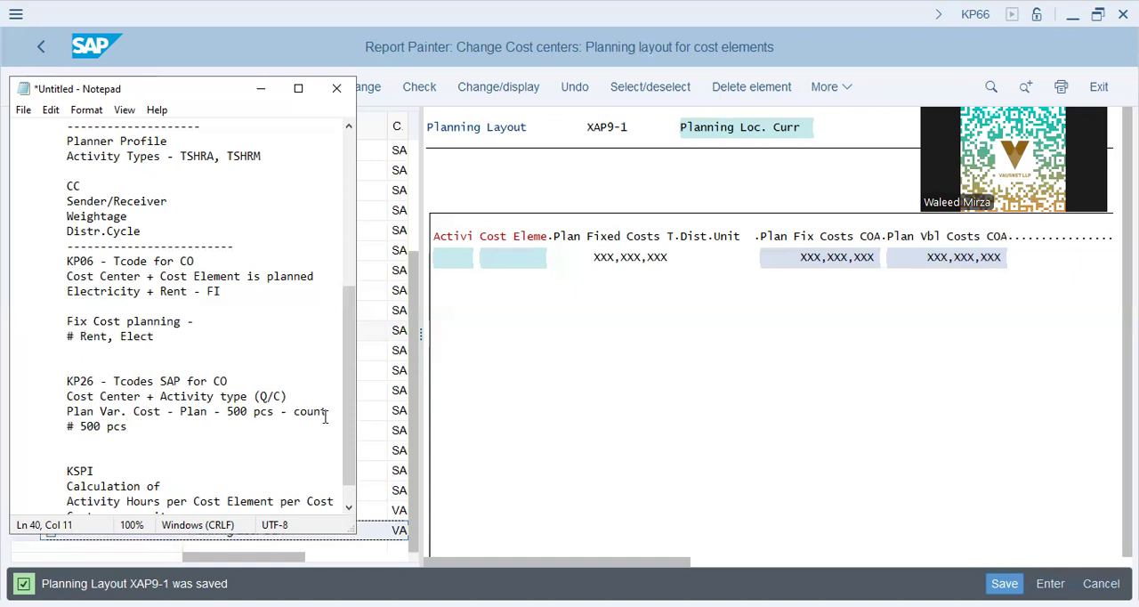
# Step: Add the line "# 480 pcs" below "# 500 pcs"
pyautogui.press('Return')
pyautogui.press('Tab')
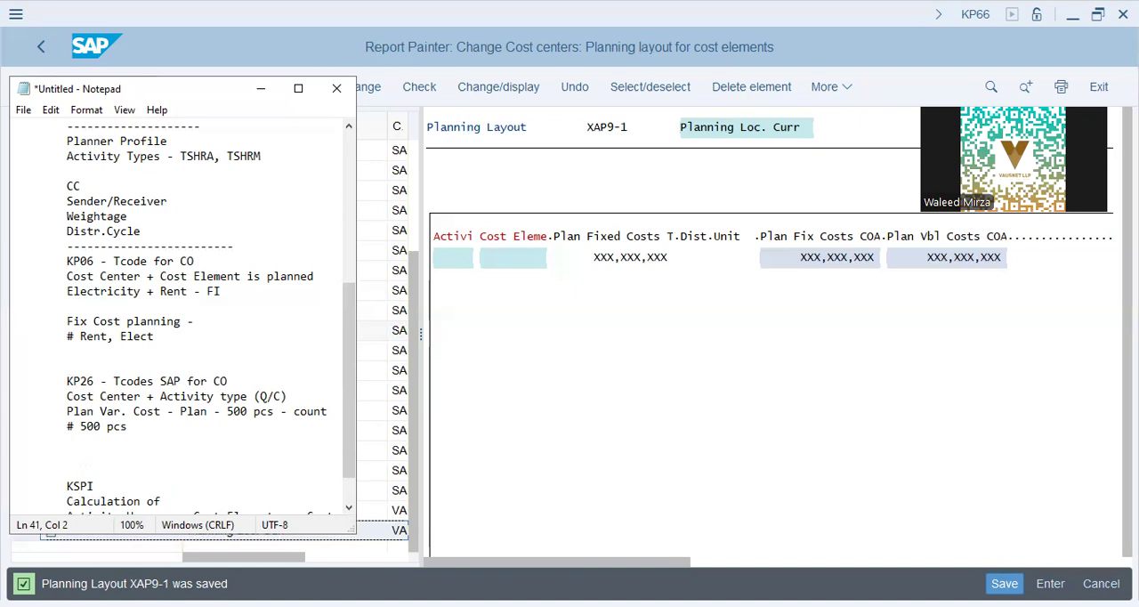
pyautogui.press('Up')
pyautogui.hotkey('shift', 'Right')
pyautogui.hotkey('shift', 'Right')
pyautogui.hotkey('shift', 'Right')
pyautogui.hotkey('shift', 'Right')
pyautogui.hotkey('shift', 'Right')
pyautogui.press('Down')
pyautogui.write('# 480 pcs')
# Step: Highlight the figure 500 in the "# 500 pcs" line
pyautogui.hotkey('shift', 'Left')
pyautogui.hotkey('shift', 'Left')
pyautogui.hotkey('shift', 'Left')
pyautogui.hotkey('shift', 'Left')
pyautogui.hotkey('shift', 'Left')
pyautogui.hotkey('shift', 'Left')
pyautogui.hotkey('shift', 'Left')
pyautogui.press('Up')
pyautogui.hotkey('shift', 'Left')
pyautogui.hotkey('shift', 'Right')
pyautogui.hotkey('shift', 'Right')
pyautogui.hotkey('shift', 'Right')
pyautogui.hotkey('shift', 'Right')
pyautogui.hotkey('shift', 'Right')
pyautogui.hotkey('shift', 'Right')
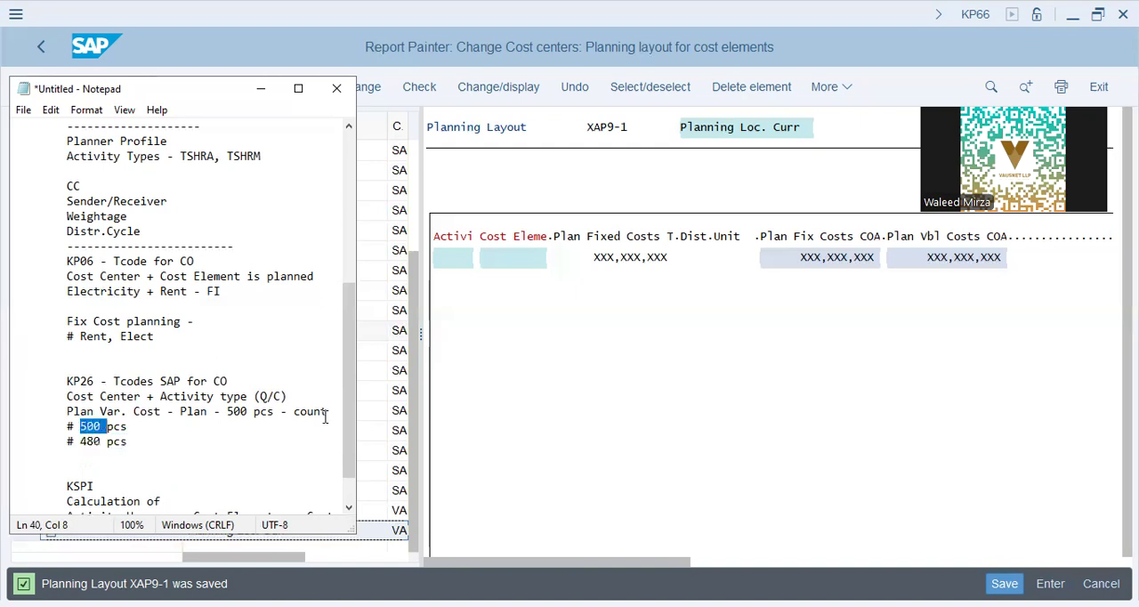
# Step: Insert the line "Var. Cost planned" directly above "# 500 pcs"
pyautogui.press('Right')
pyautogui.press('Return')
pyautogui.press('Tab')
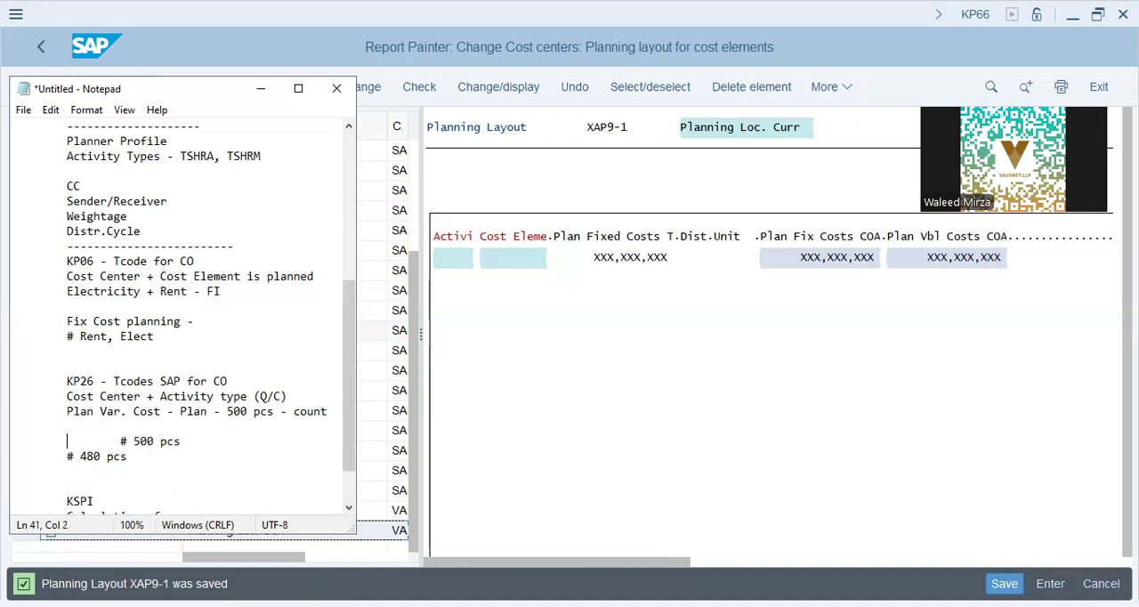
pyautogui.press('Delete')
pyautogui.press('Up')
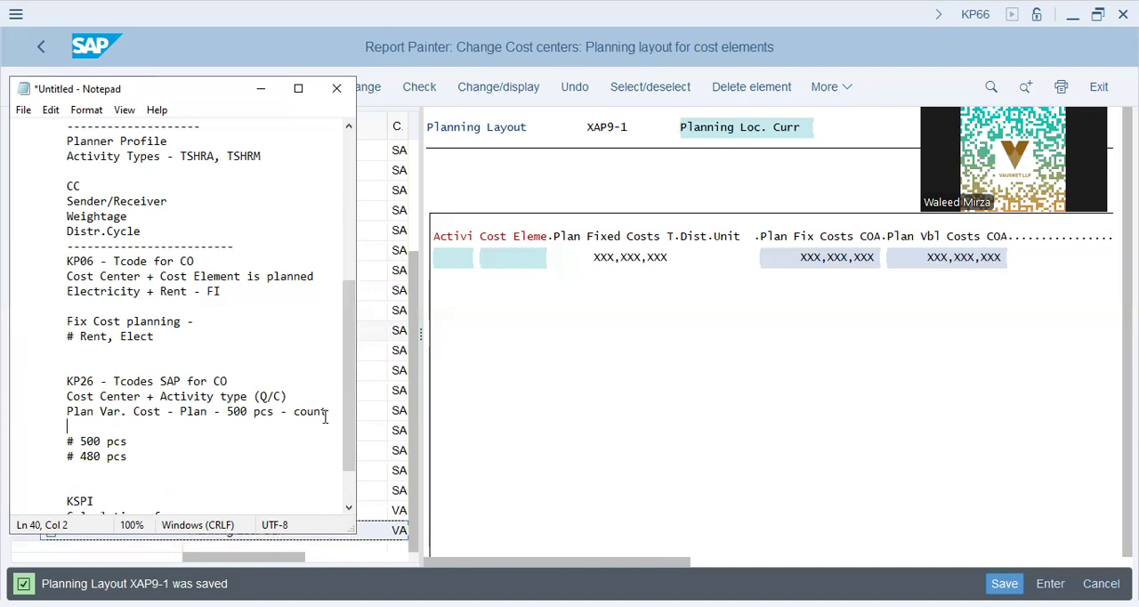
pyautogui.write('500')
pyautogui.hotkey('shift', 'Home')
pyautogui.press('Tab')
pyautogui.write('Var. Cost planned')
pyautogui.press('Down')
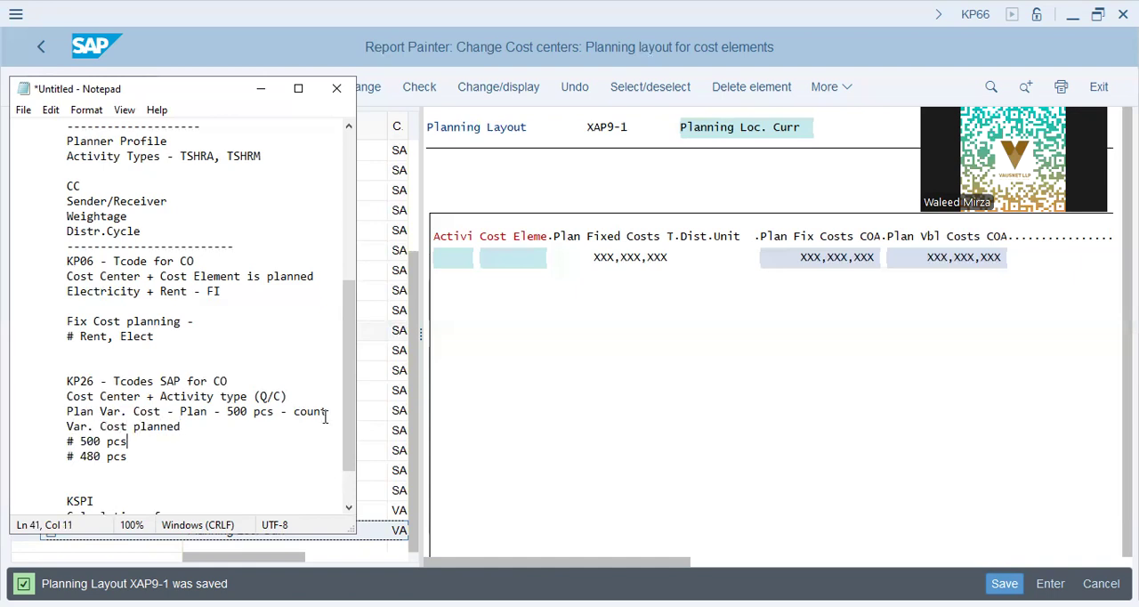
# Step: Highlight the figures 500 and 480 in turn under Var. Cost planned
pyautogui.hotkey('shift', 'Left')
pyautogui.hotkey('shift', 'Left')
pyautogui.hotkey('shift', 'Left')
pyautogui.hotkey('shift', 'Left')
pyautogui.hotkey('shift', 'Left')
pyautogui.hotkey('shift', 'Left')
pyautogui.hotkey('shift', 'Left')
pyautogui.hotkey('shift', 'Left')
pyautogui.press('Down')
pyautogui.hotkey('shift', 'Right')
pyautogui.hotkey('shift', 'Right')
pyautogui.hotkey('shift', 'Right')
pyautogui.hotkey('shift', 'Right')
# Step: Highlight the complete lines "# 500 pcs" and "# 480 pcs" together
pyautogui.click(476, 96)
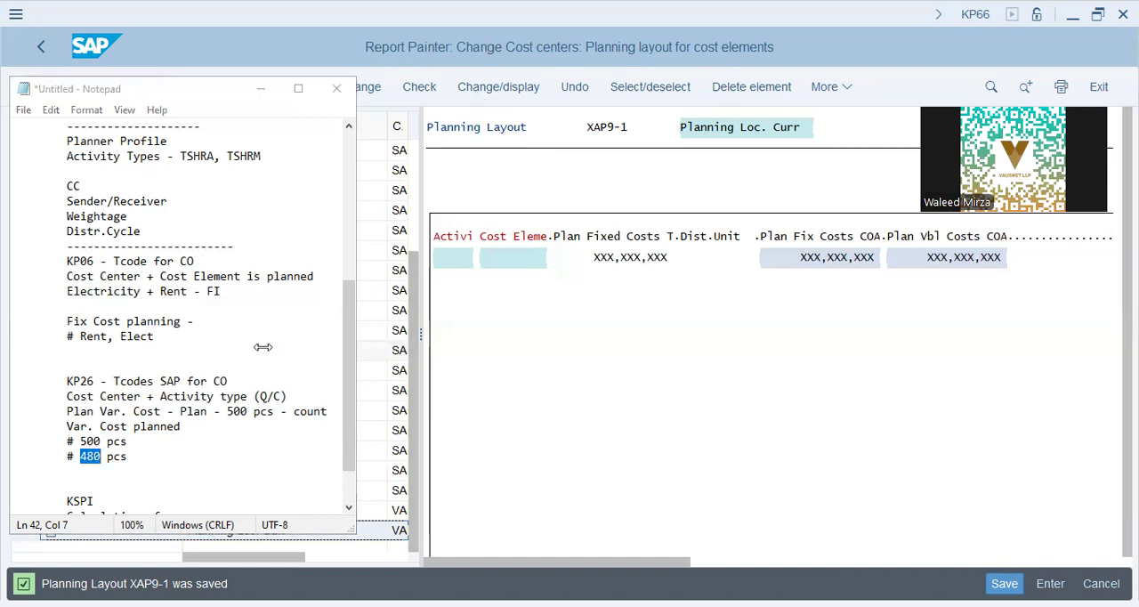
pyautogui.scroll(-1, 258, 346)
pyautogui.click(149, 408)
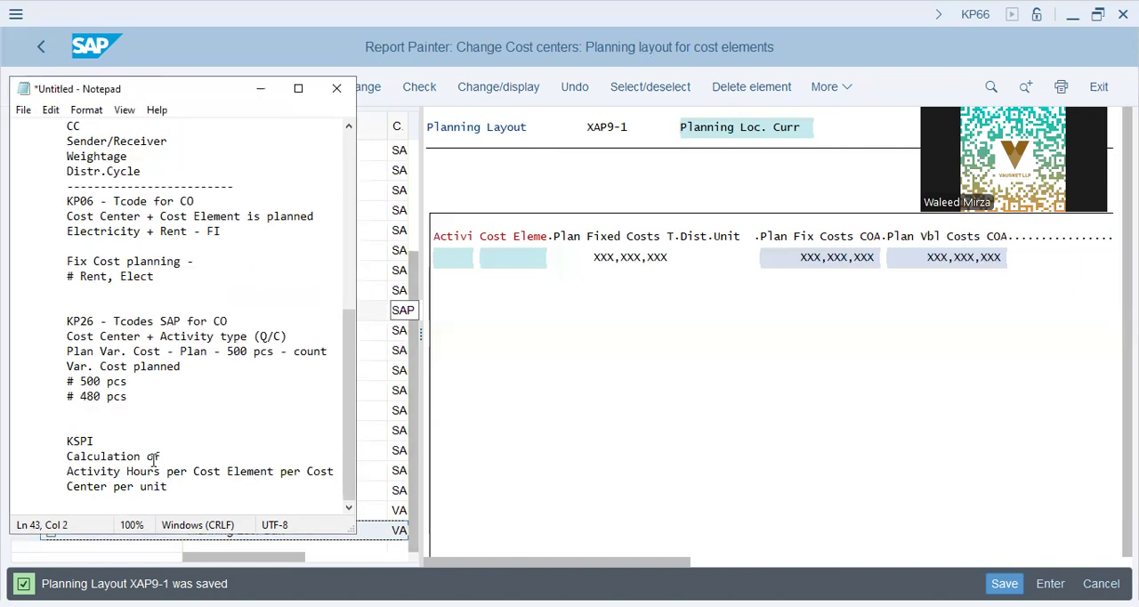
pyautogui.hotkey('shift', 'Up')
pyautogui.hotkey('shift', 'Up')
pyautogui.hotkey('shift', 'Up')
pyautogui.hotkey('shift', 'Up')
pyautogui.hotkey('shift', 'Up')
pyautogui.hotkey('shift', 'Up')
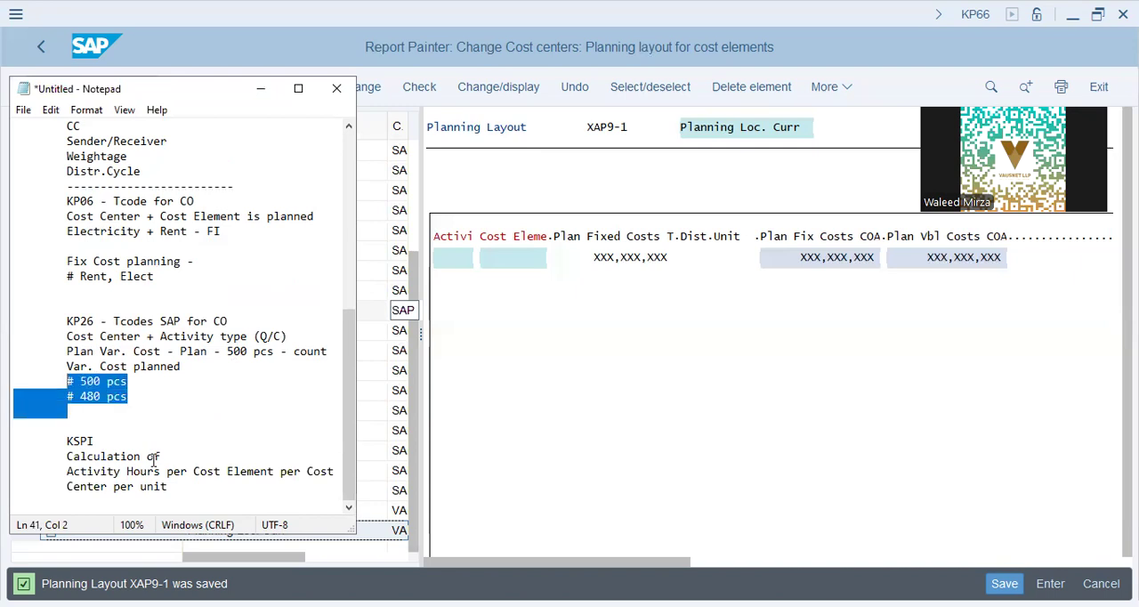
# Step: Highlight the whole KSPI section, from its heading to "Center per unit"
pyautogui.press('Left')
pyautogui.press('Down')
pyautogui.press('Down')
pyautogui.press('Down')
pyautogui.press('Down')
pyautogui.press('Down')
pyautogui.press('Down')
pyautogui.press('Down')
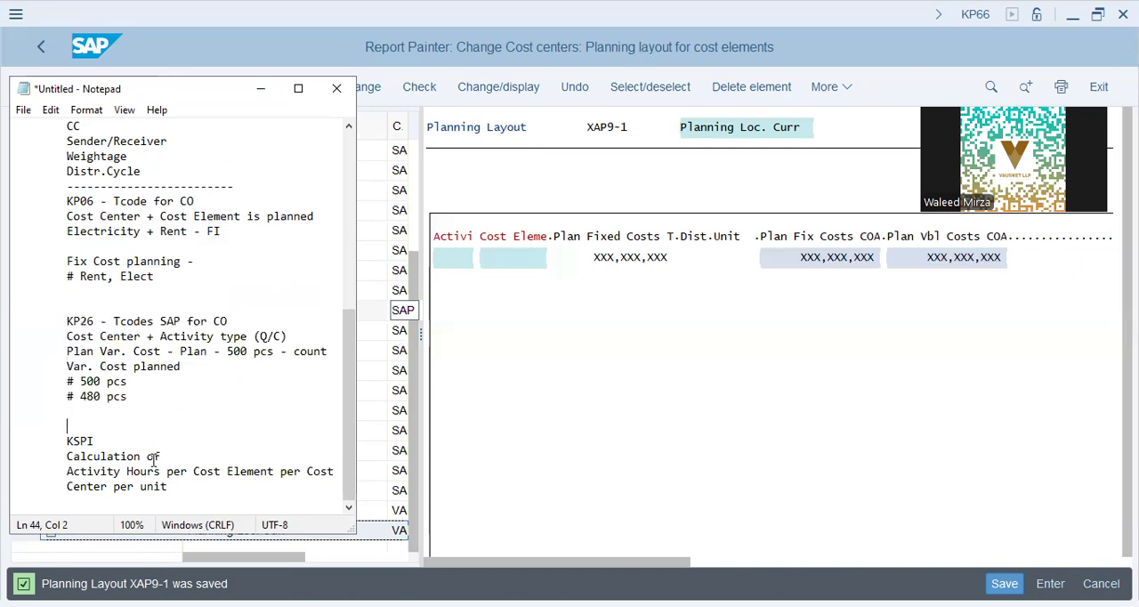
pyautogui.hotkey('shift', 'Down')
pyautogui.hotkey('shift', 'Down')
pyautogui.hotkey('shift', 'Down')
pyautogui.hotkey('shift', 'Down')
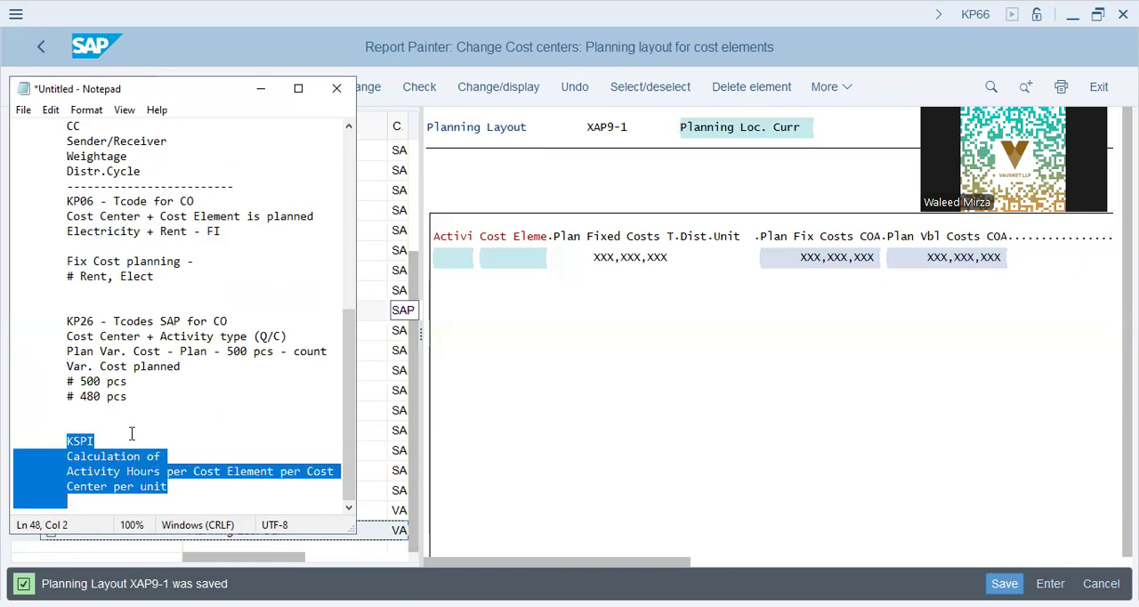
# Step: Highlight "Calculation of", the figures 480 and 500, and the line "# Rent, Elect" one after another
pyautogui.click(116, 455)
pyautogui.moveTo(67, 455); pyautogui.dragTo(183, 456)
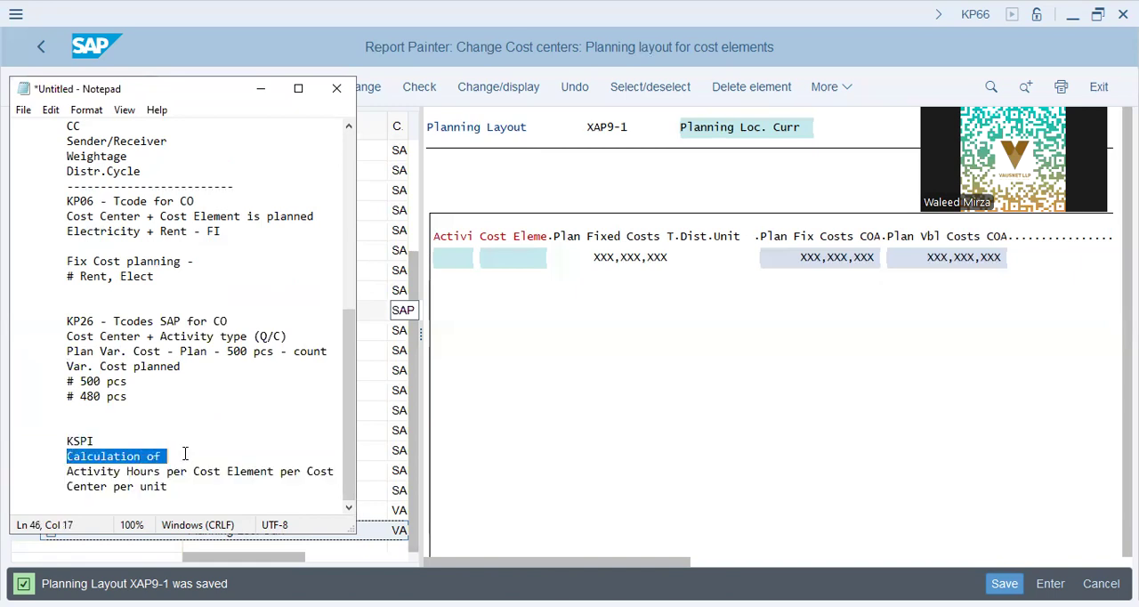
pyautogui.doubleClick(88, 396)
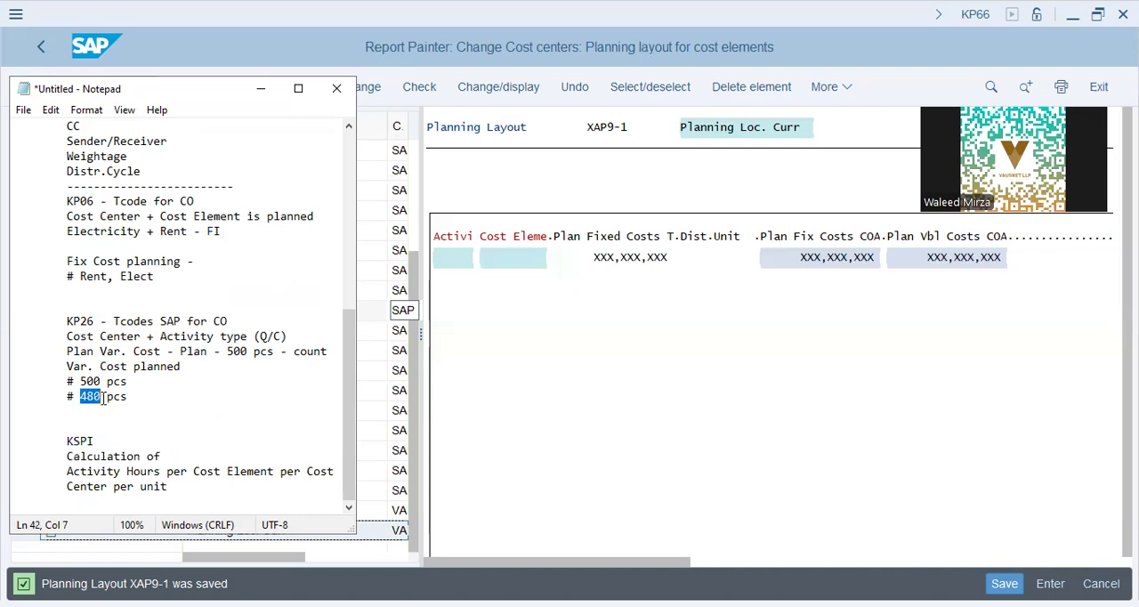
pyautogui.doubleClick(89, 381)
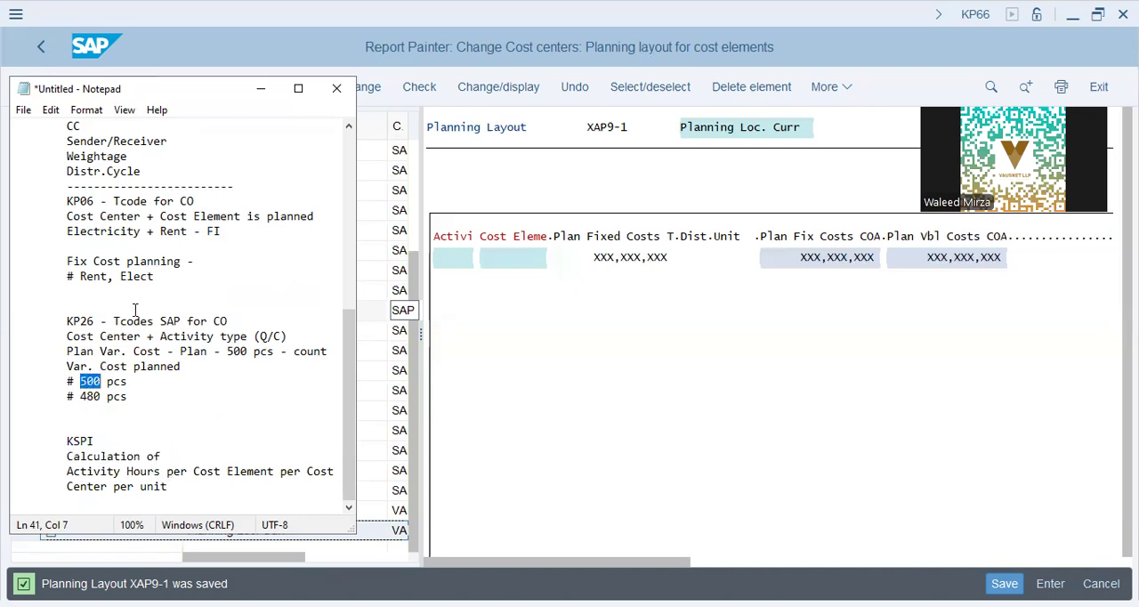
pyautogui.moveTo(53, 276); pyautogui.dragTo(157, 276)
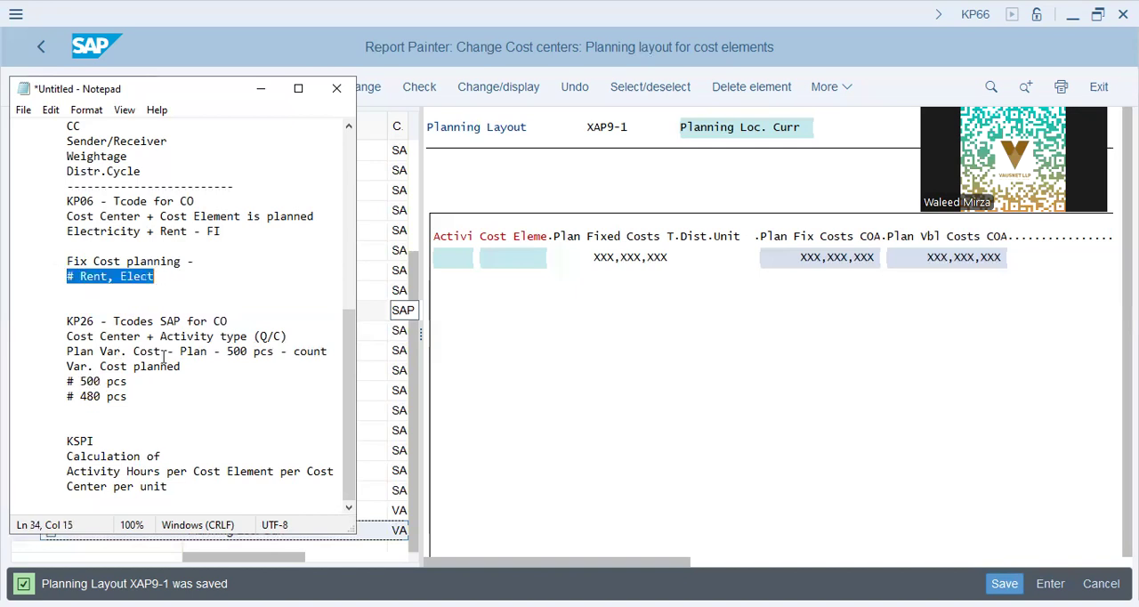
# Step: Highlight the KP06, KP26 and KSPI heading lines in the notes one after another
pyautogui.moveTo(62, 202); pyautogui.dragTo(209, 201)
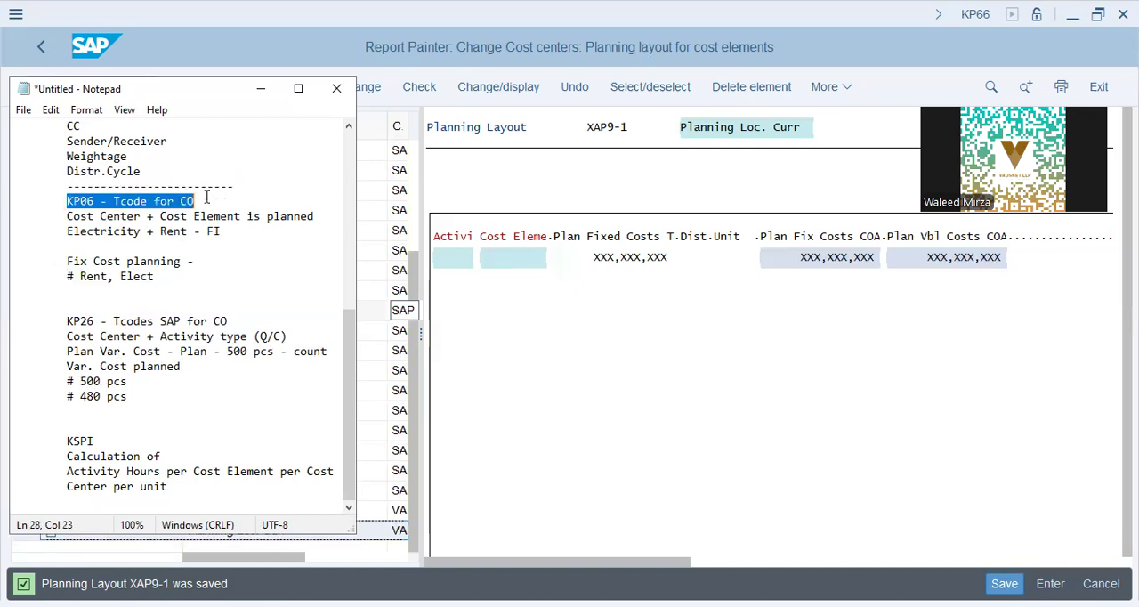
pyautogui.moveTo(61, 322); pyautogui.dragTo(247, 322)
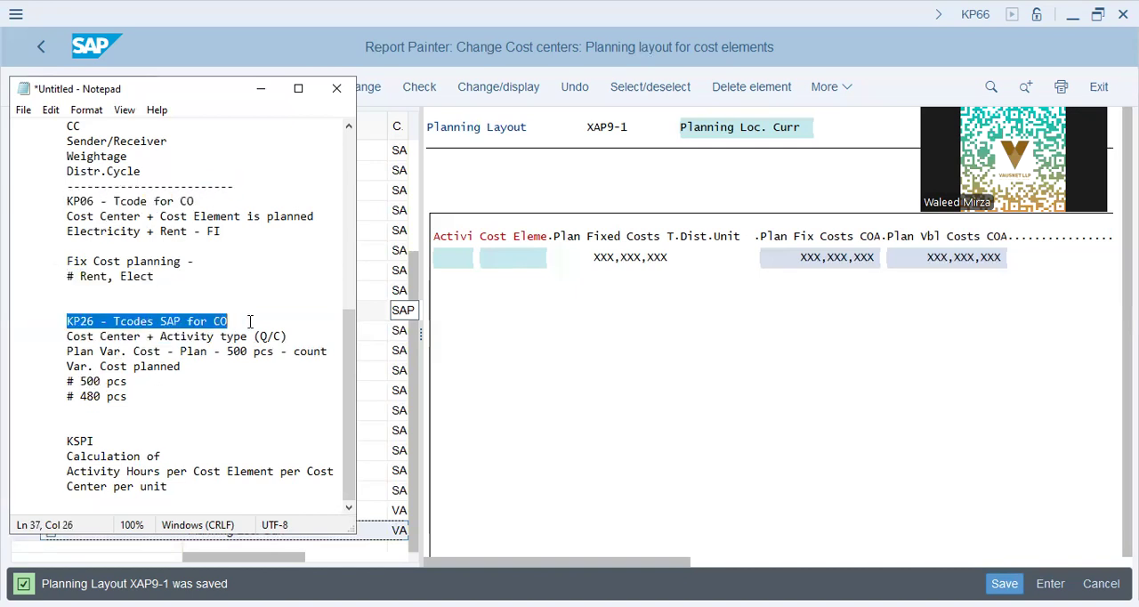
pyautogui.moveTo(68, 442); pyautogui.dragTo(99, 442)
pyautogui.click(101, 442)
pyautogui.click(59, 461)
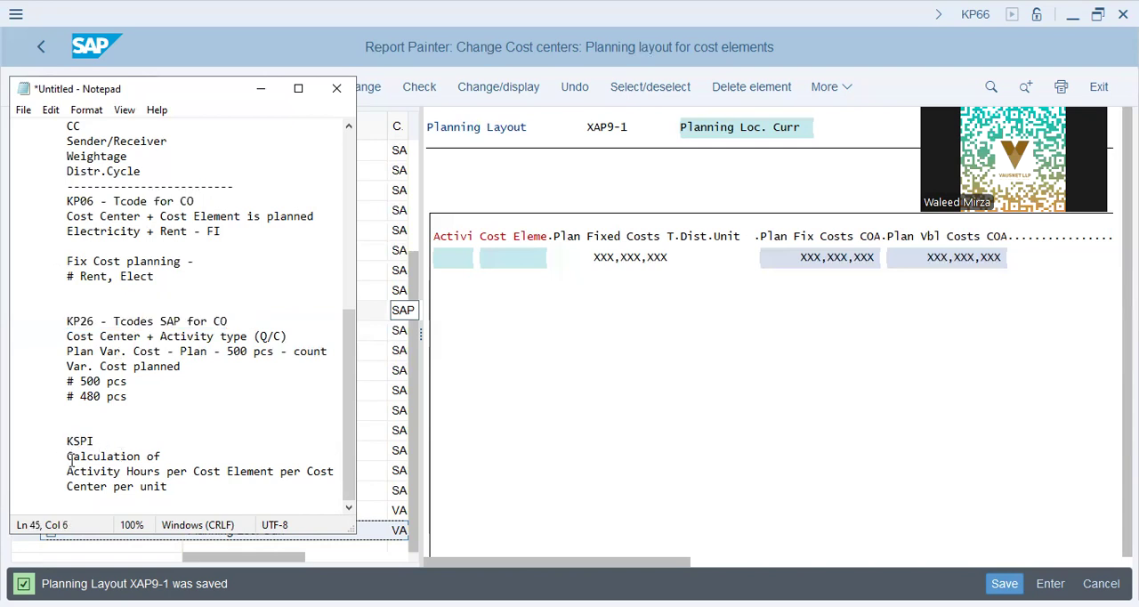
pyautogui.click(255, 473)
pyautogui.click(301, 467)
# Step: Add the line "# Per unit - Plan Var. Cost" below "Center per unit" in the KSPI notes
pyautogui.click(201, 487)
pyautogui.press('Return')
pyautogui.press('Tab')
pyautogui.write('# Per unit - Plan Var. Cost')
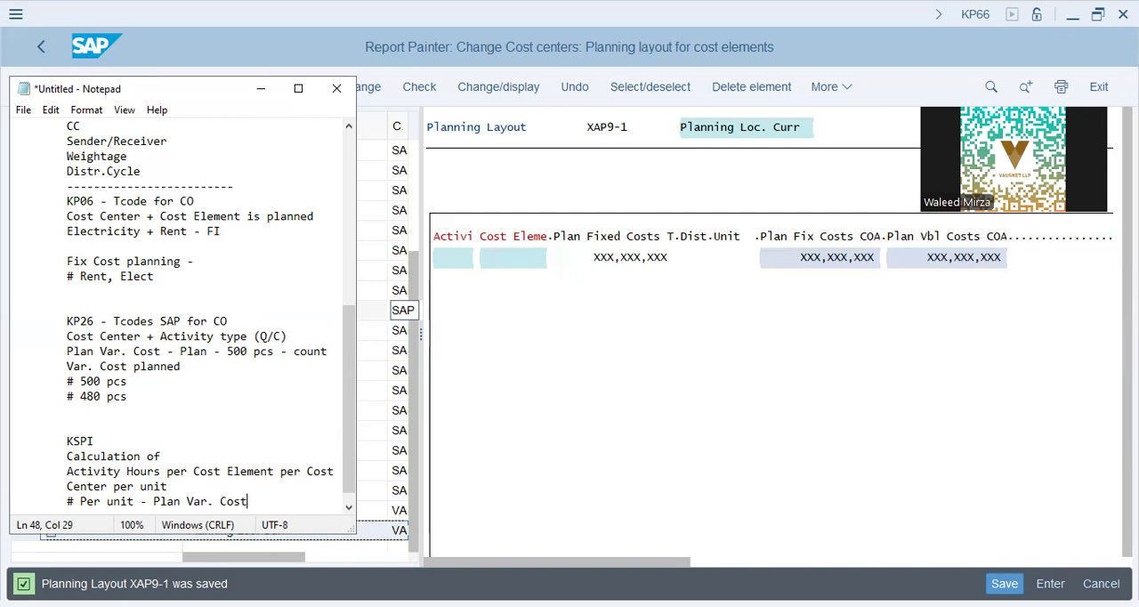
# Step: Add a second KSPI line reading "# Per unit - Act. Var. Cost" and start a new indented line below it
pyautogui.press('Return')
pyautogui.write('# ')
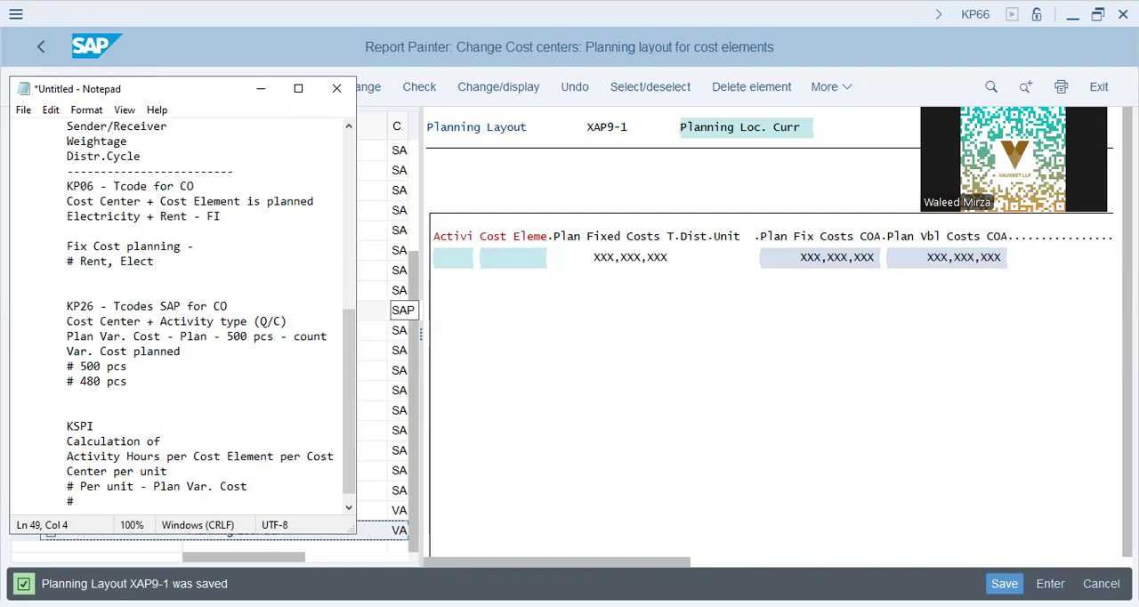
pyautogui.write('Per unit - Act. Var. Cost')
pyautogui.press('Return')
pyautogui.press('Tab')
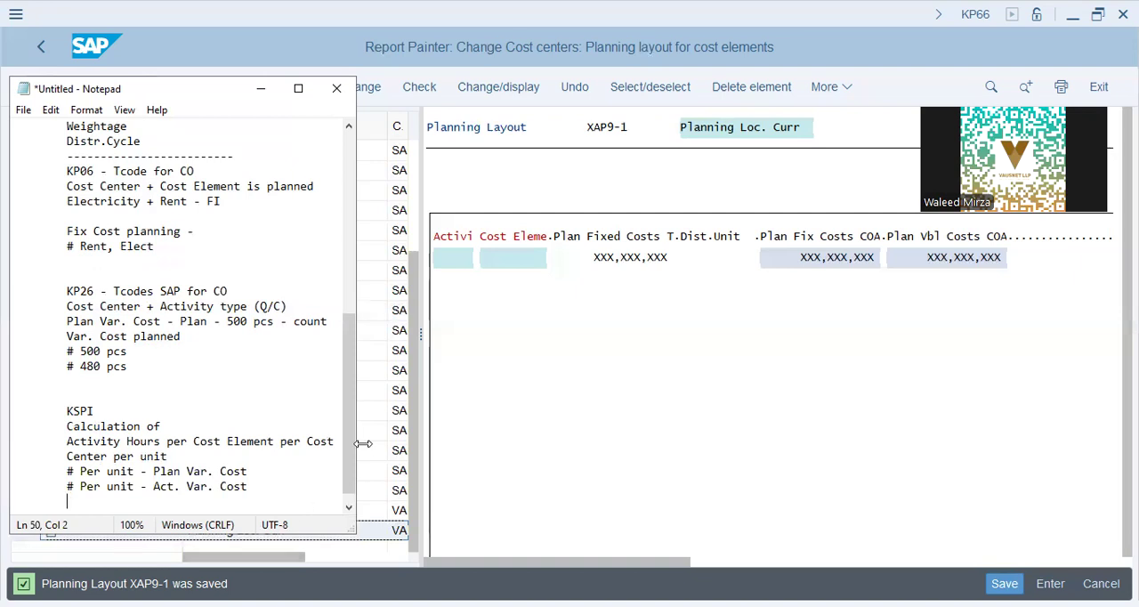
# Step: Switch back to SAP, leave planning layout XAP9-1 and end the KP66 transaction with /n to return to SAP Easy Access
pyautogui.click(436, 368)
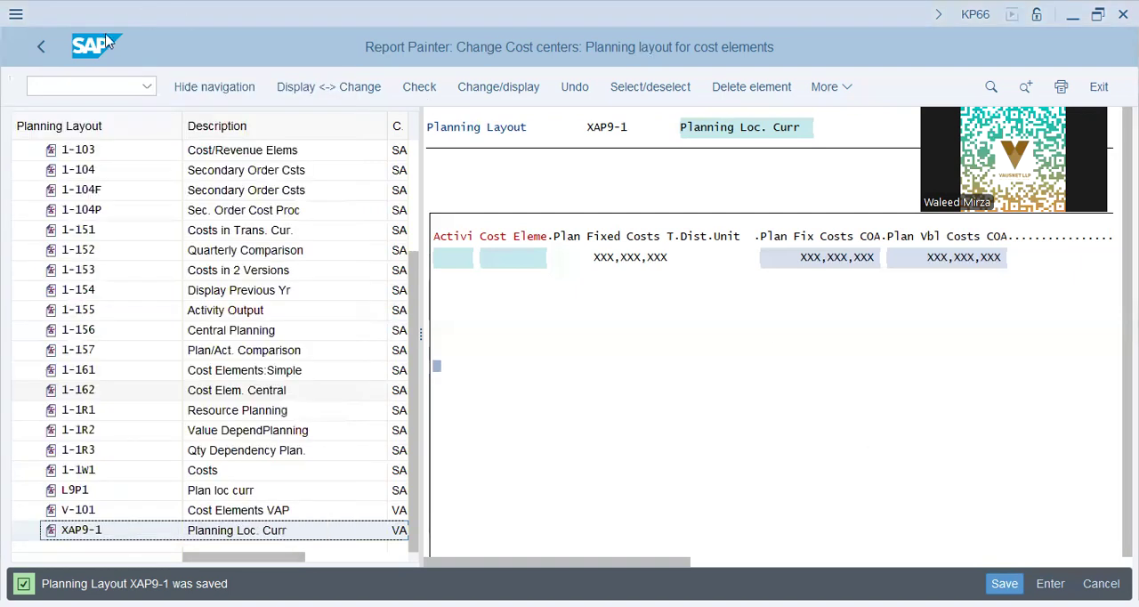
pyautogui.click(43, 47)
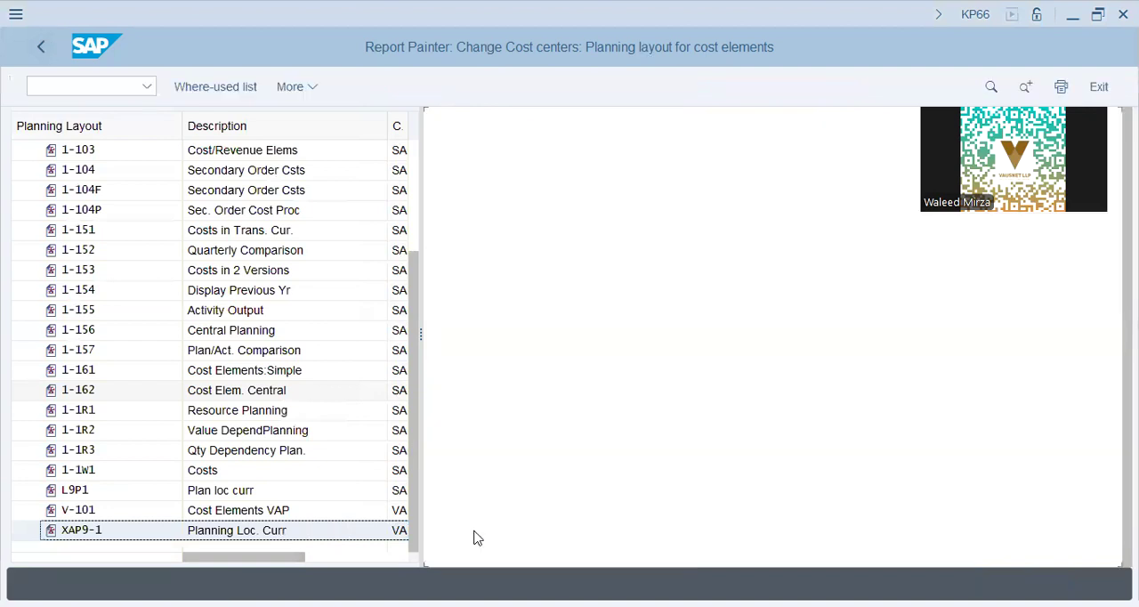
pyautogui.click(122, 84)
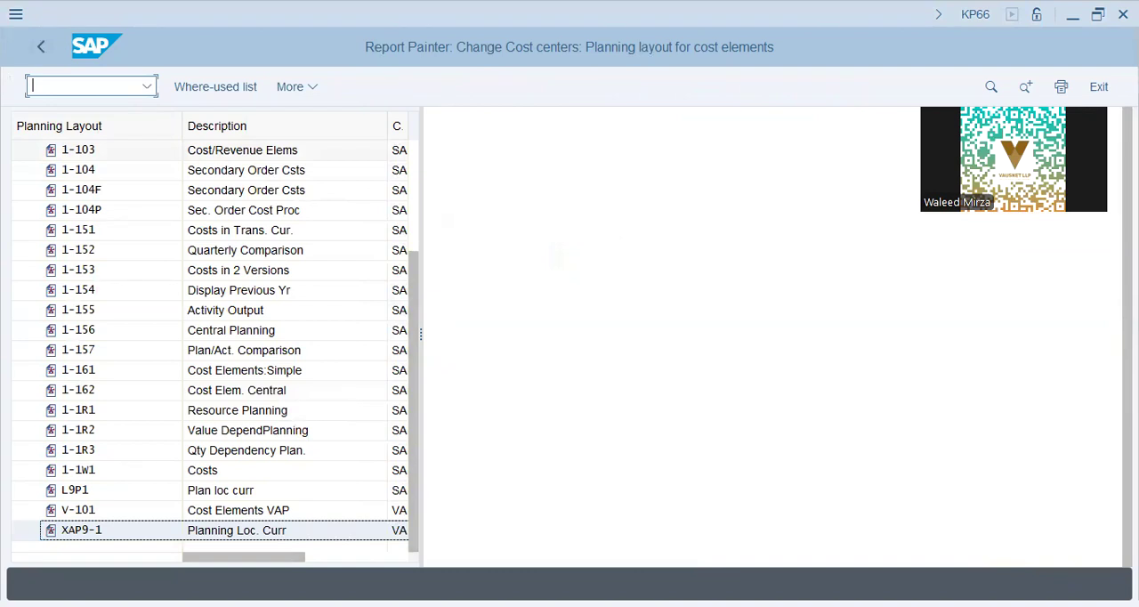
pyautogui.hotkey('alt', 'Tab')
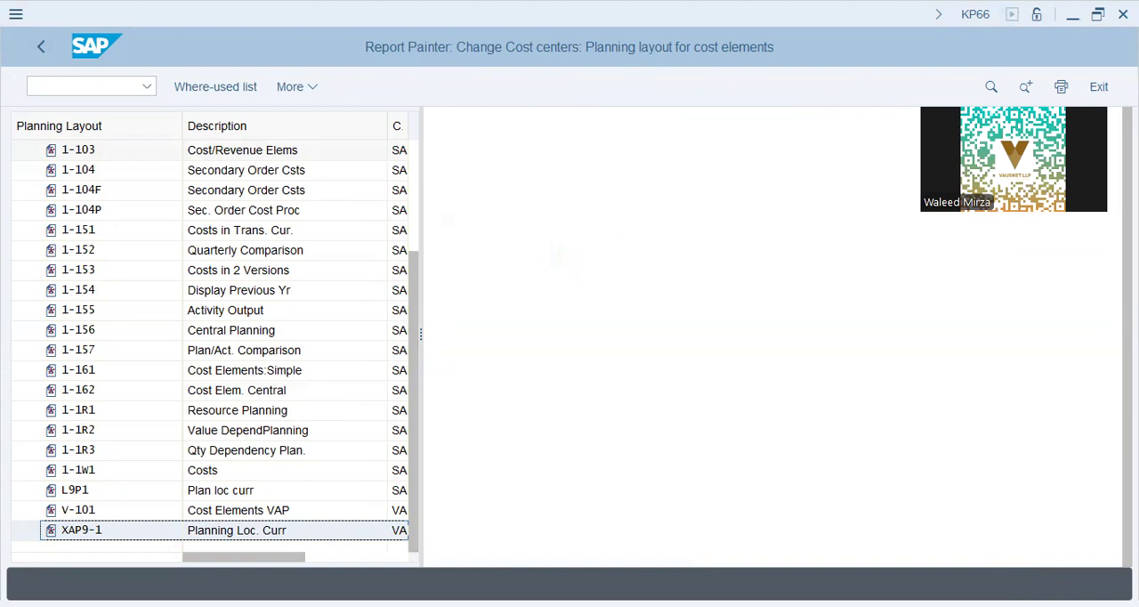
pyautogui.click(132, 86)
pyautogui.write('/n')
pyautogui.press('Return')
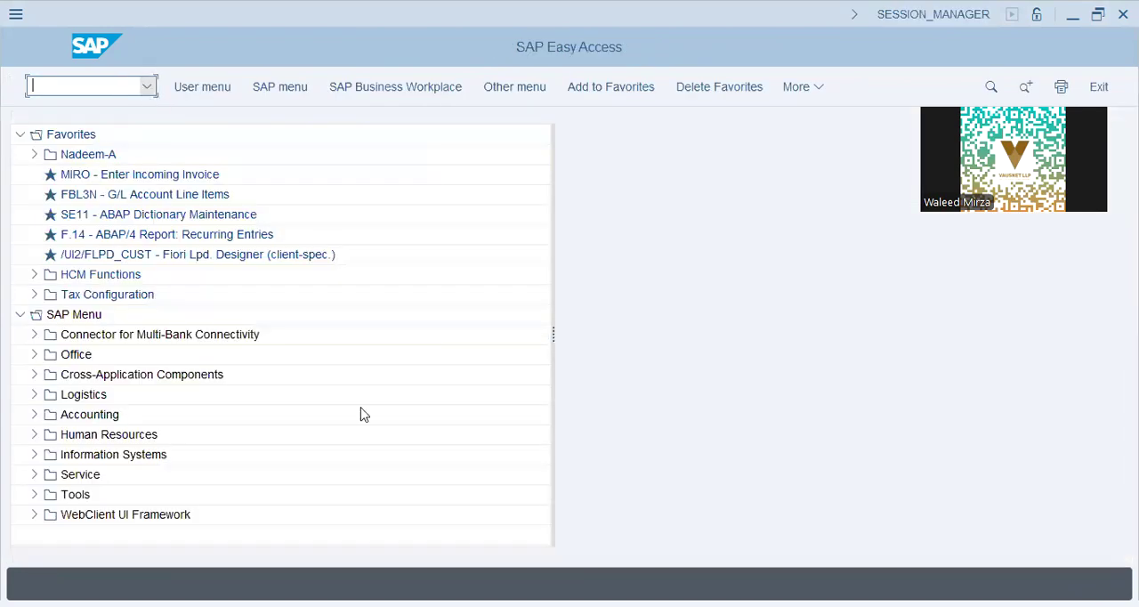
pyautogui.hotkey('alt', 'Tab')
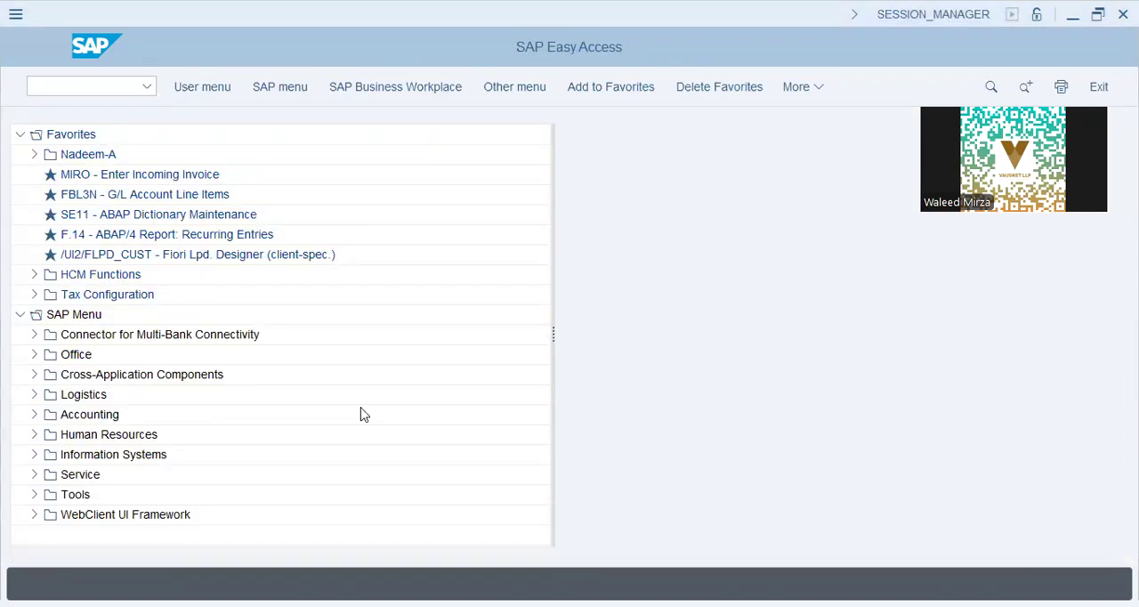
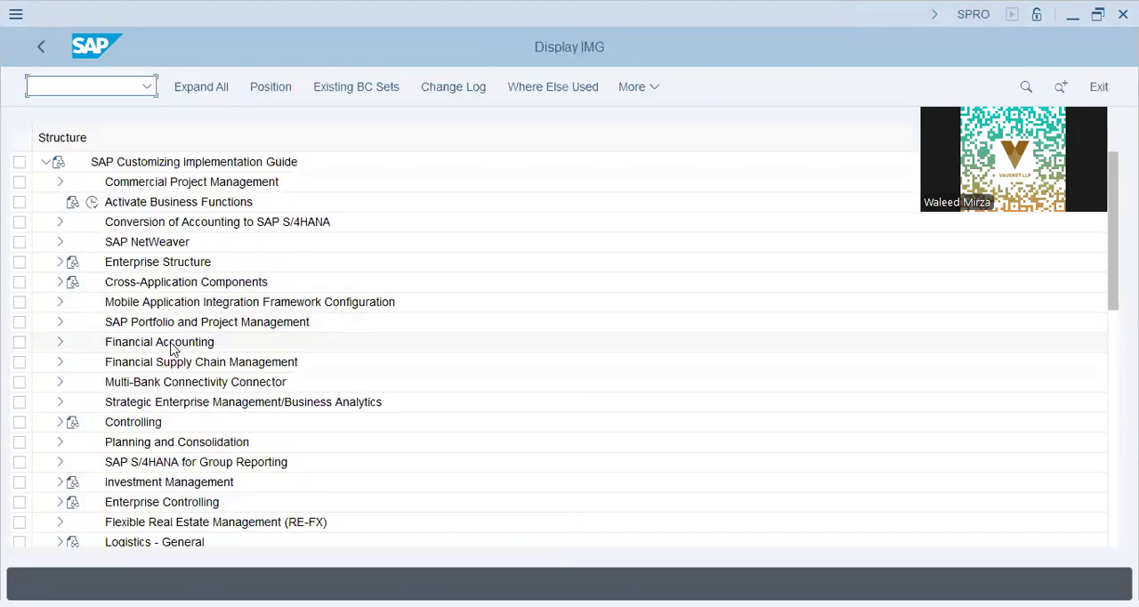
# Step: In the SAP customizing guide, open Define User-Defined Planner Profiles under Controlling, Cost Center Accounting, Planning, Manual Planning
pyautogui.click(125, 426)
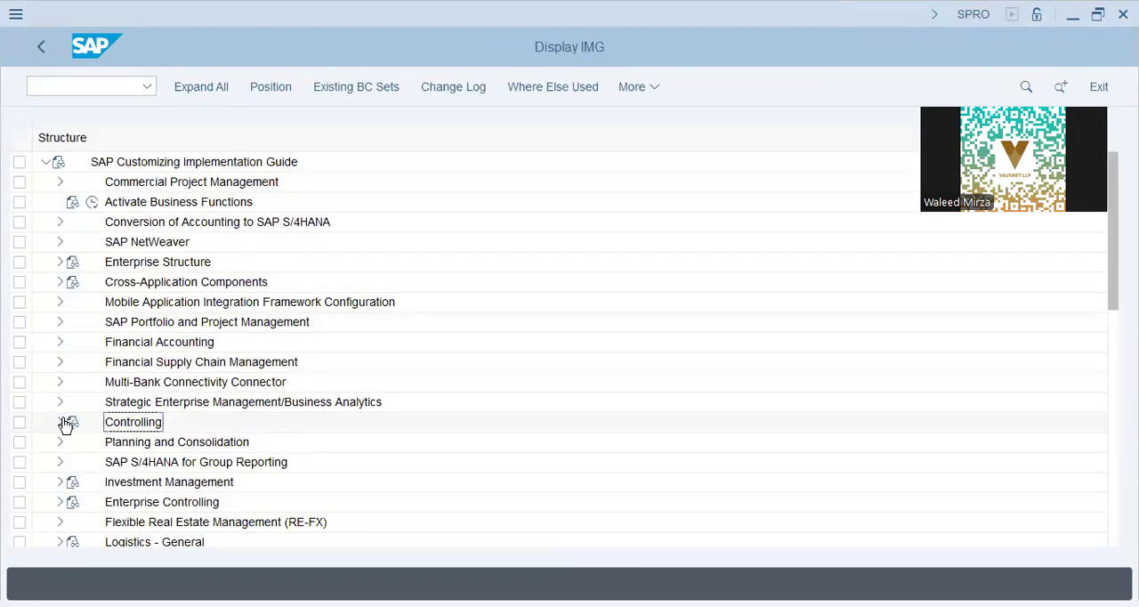
pyautogui.click(60, 423)
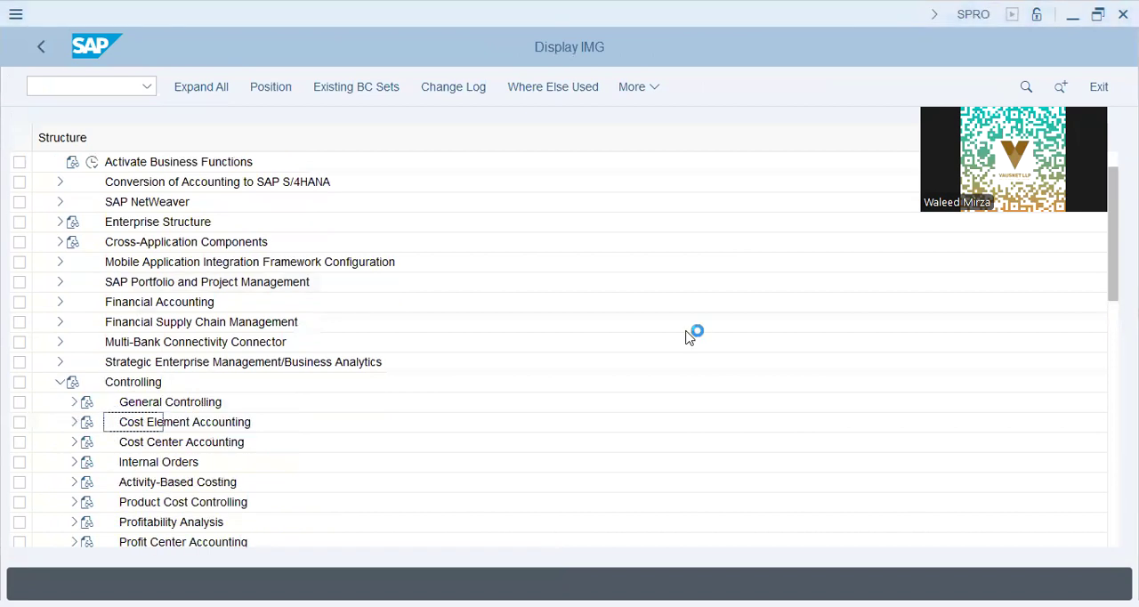
pyautogui.click(73, 442)
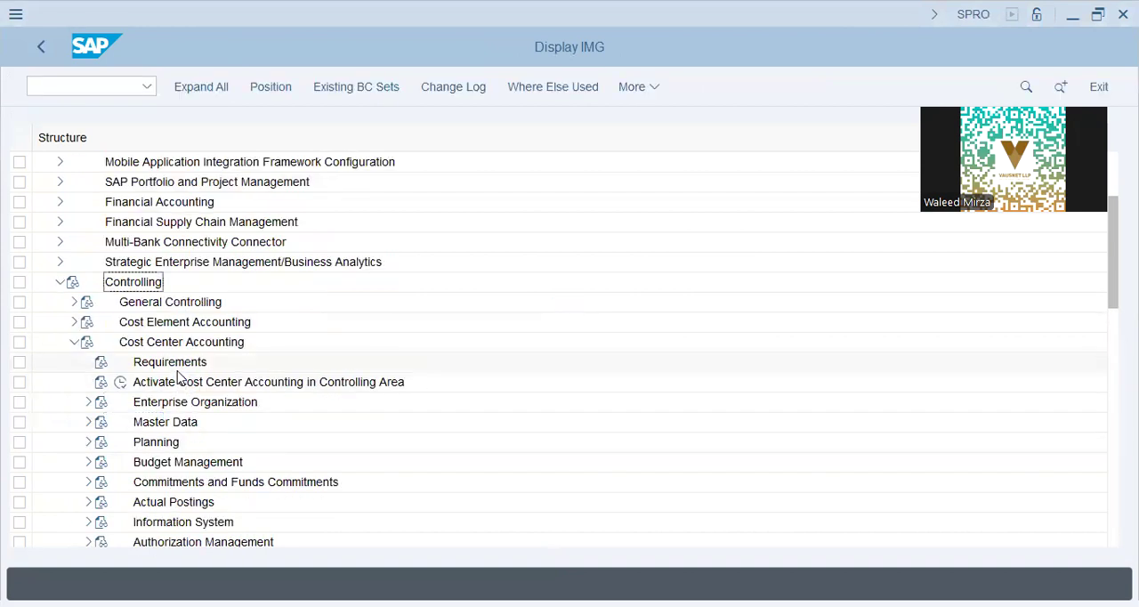
pyautogui.click(173, 364)
pyautogui.click(89, 402)
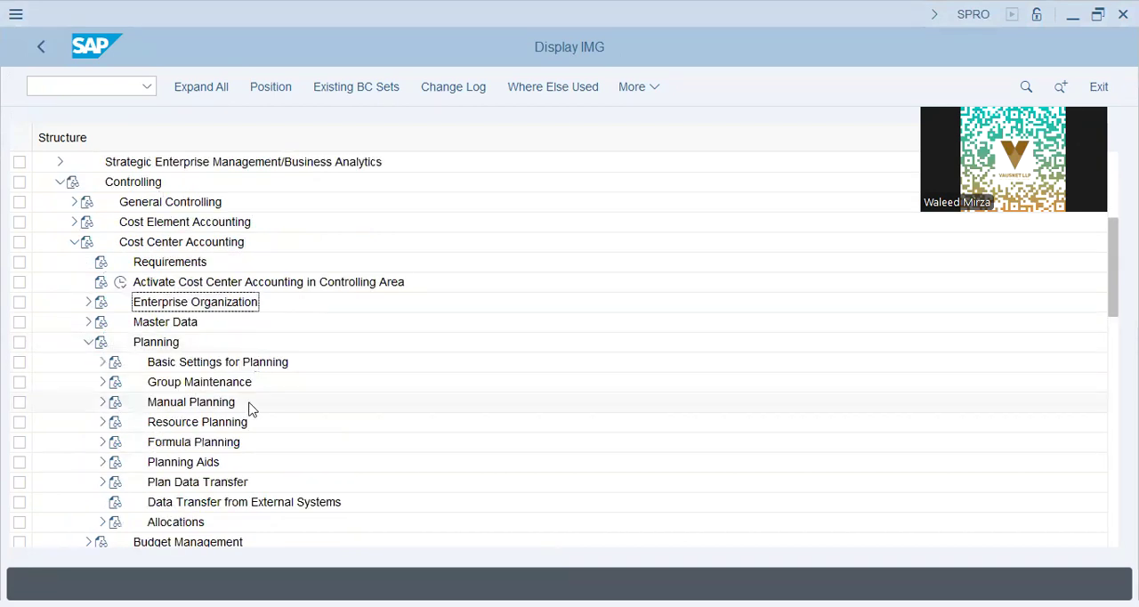
pyautogui.click(104, 404)
pyautogui.click(201, 443)
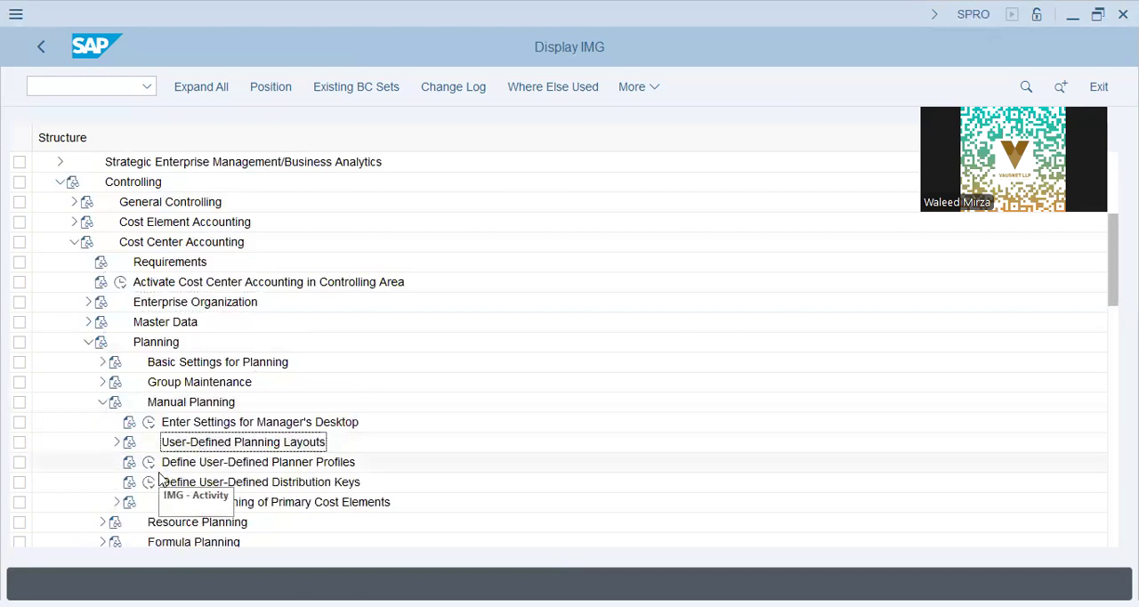
pyautogui.click(147, 463)
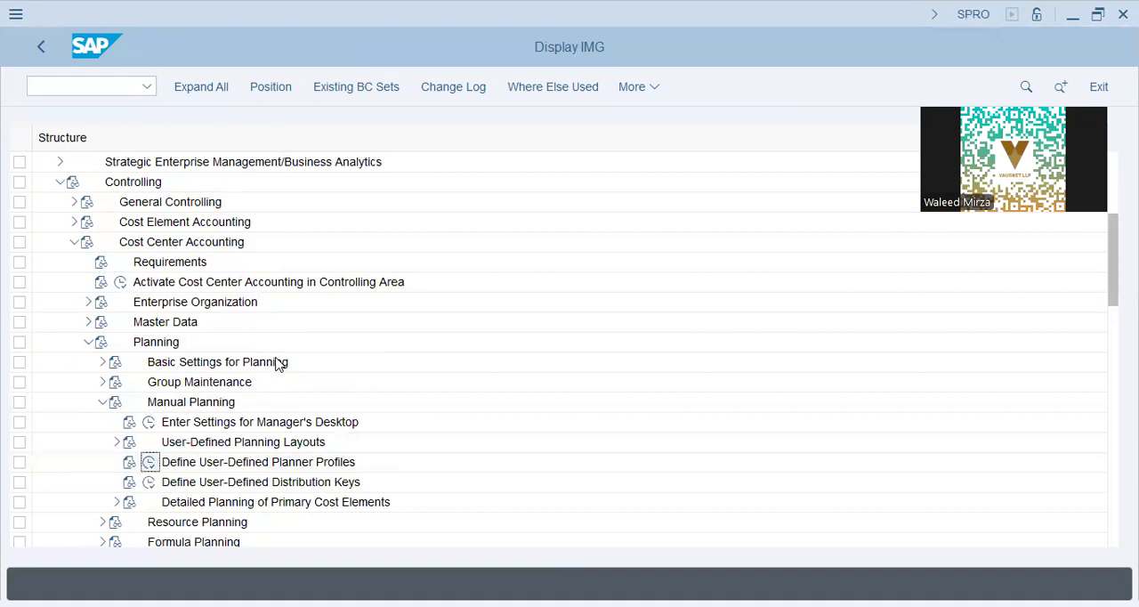
# Step: Switch to the Notepad notes, highlight the Planner Profile block at the start, and return to SAP
pyautogui.hotkey('alt', 'Tab')
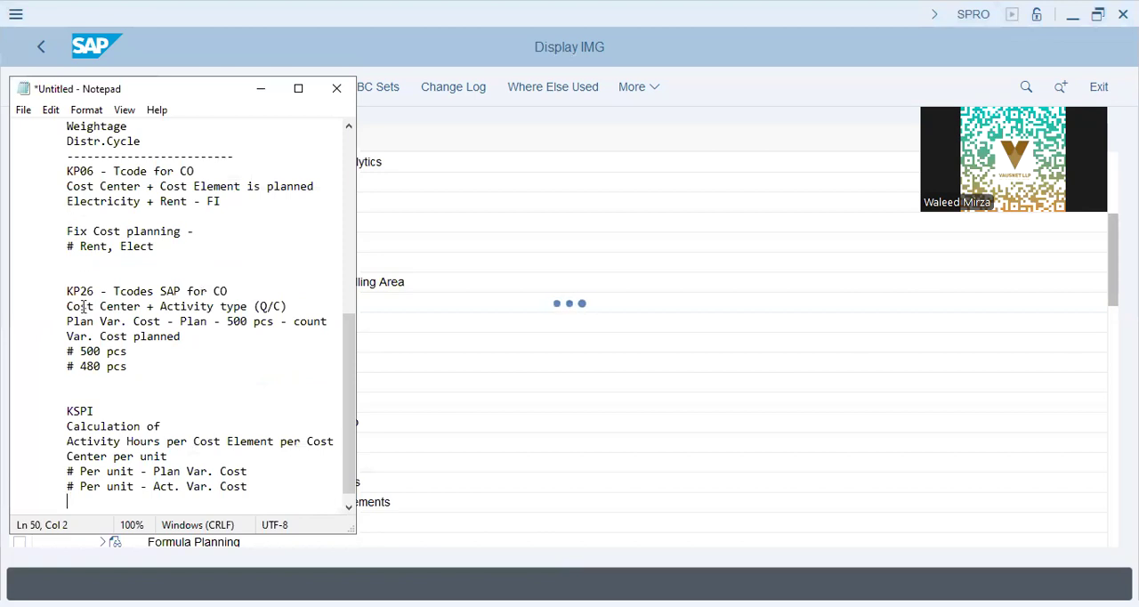
pyautogui.scroll(9, 82, 286)
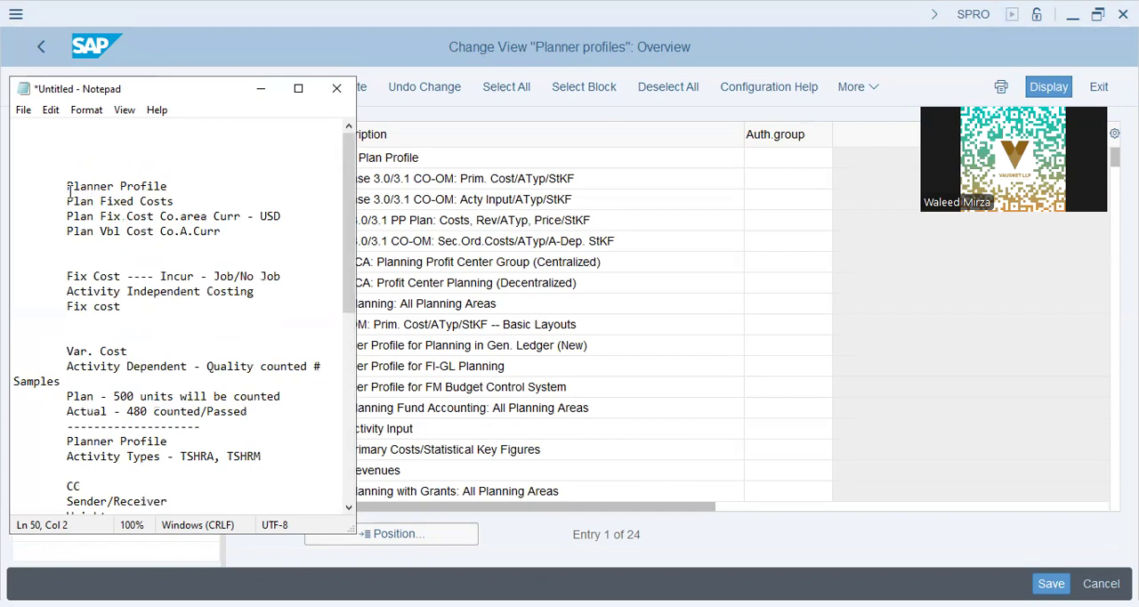
pyautogui.moveTo(67, 186); pyautogui.dragTo(294, 258)
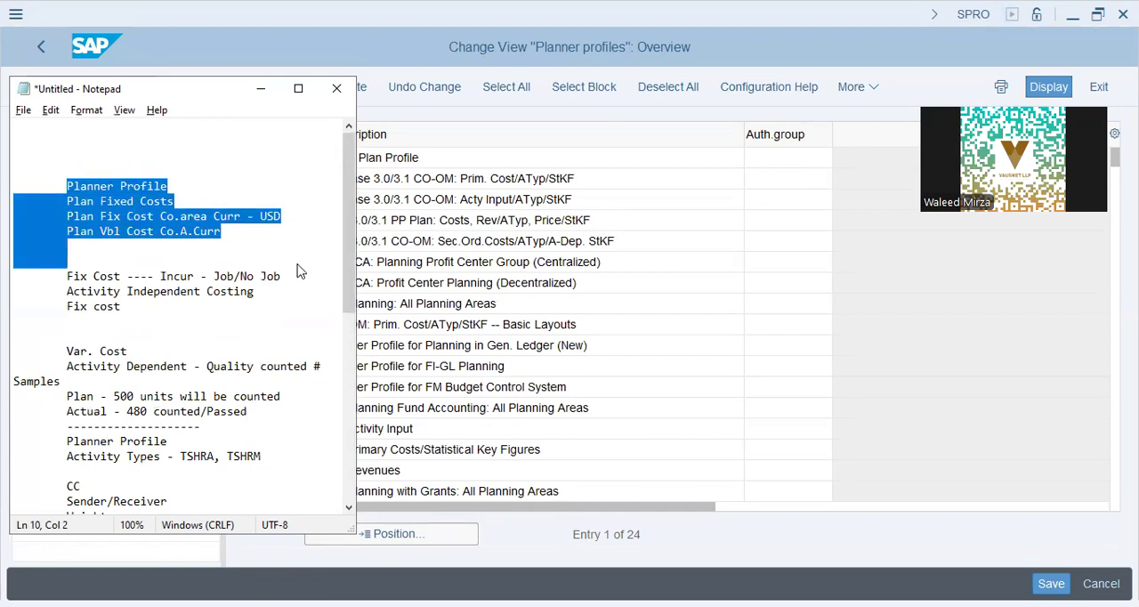
pyautogui.hotkey('alt', 'Tab')
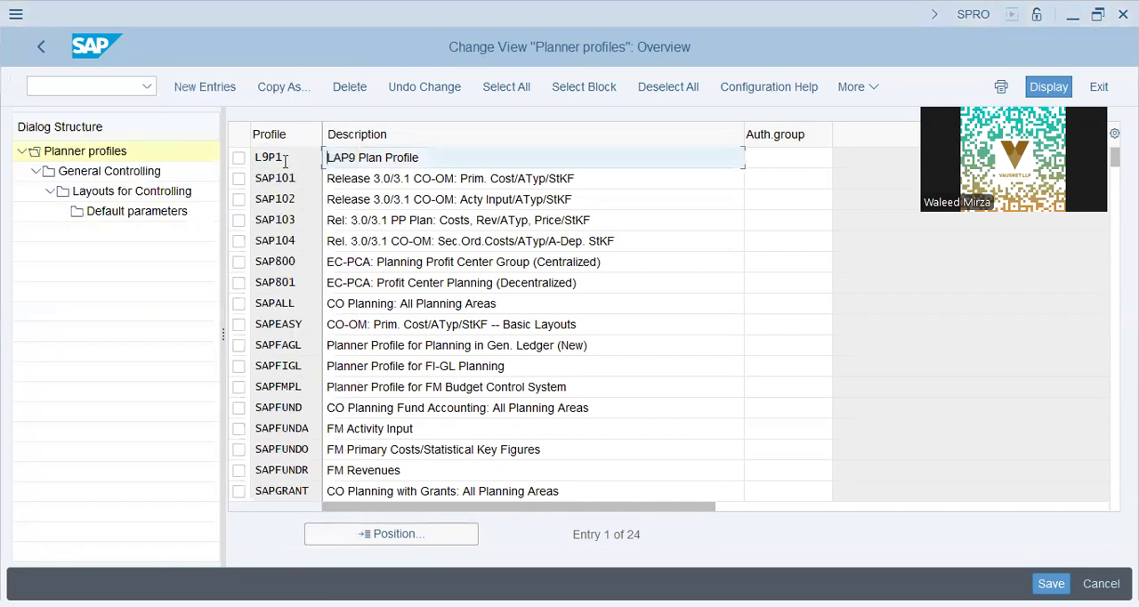
# Step: Position the planner profile list on xap9, select planner profile XAP9-1 and open its General Controlling planning areas
pyautogui.click(287, 159)
pyautogui.click(413, 540)
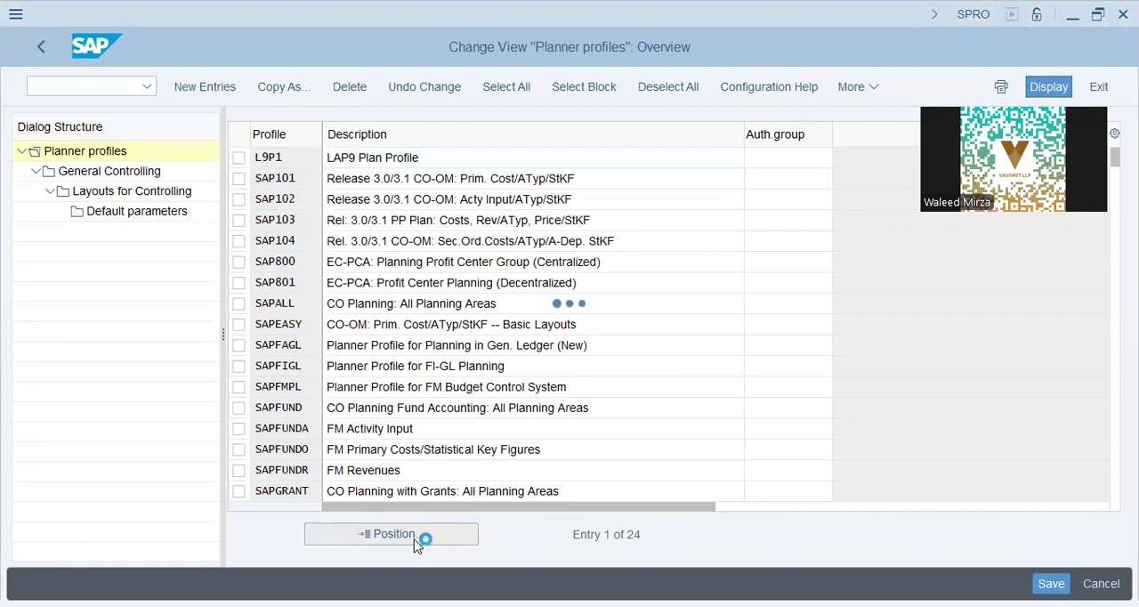
pyautogui.write('xap9')
pyautogui.press('Return')
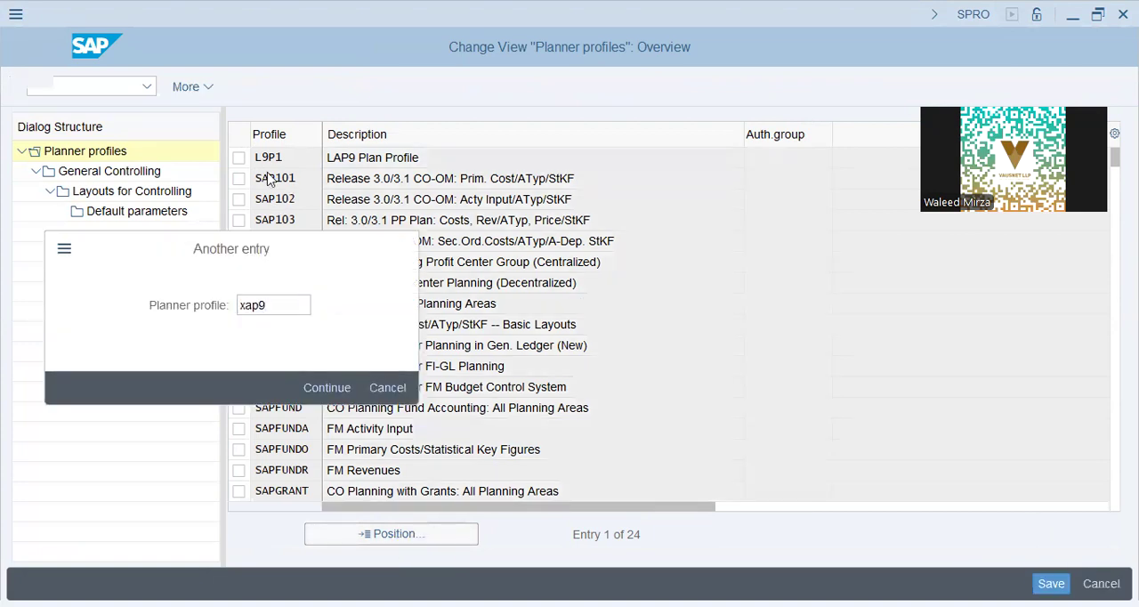
pyautogui.click(239, 159)
pyautogui.click(121, 172)
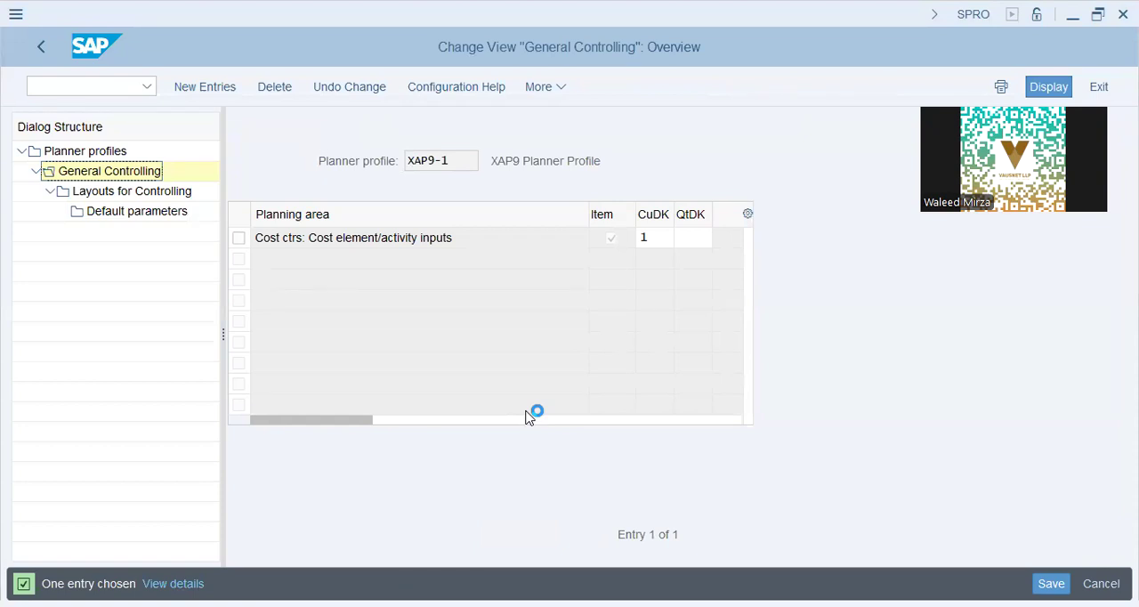
# Step: Select the cost element/activity inputs planning area, open its Controlling layouts, and open the default parameters of layout XAP9-1
pyautogui.click(657, 248)
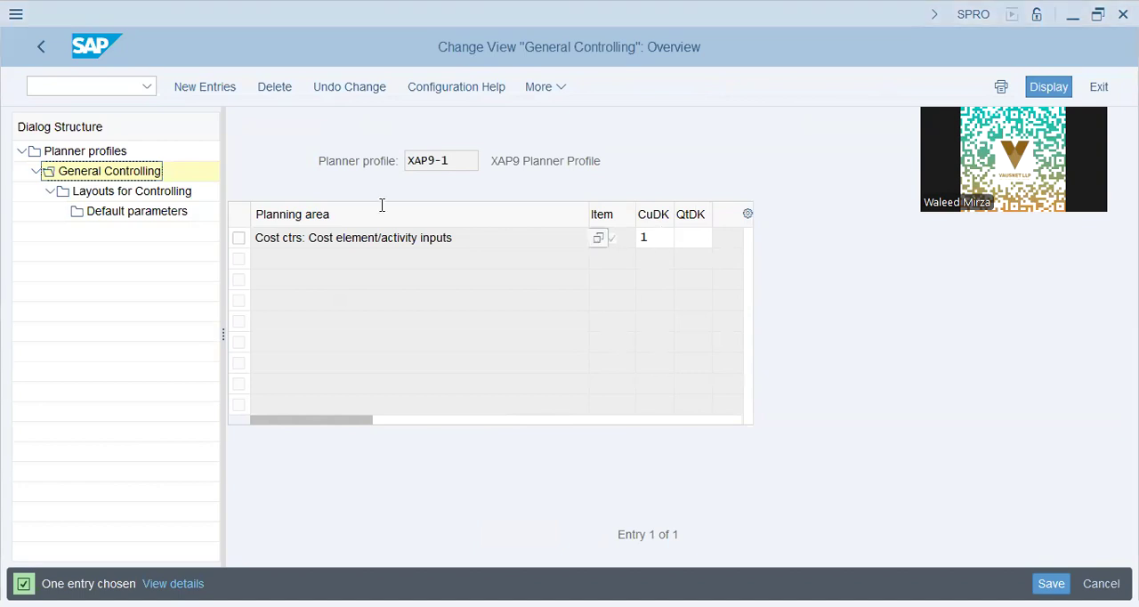
pyautogui.click(238, 238)
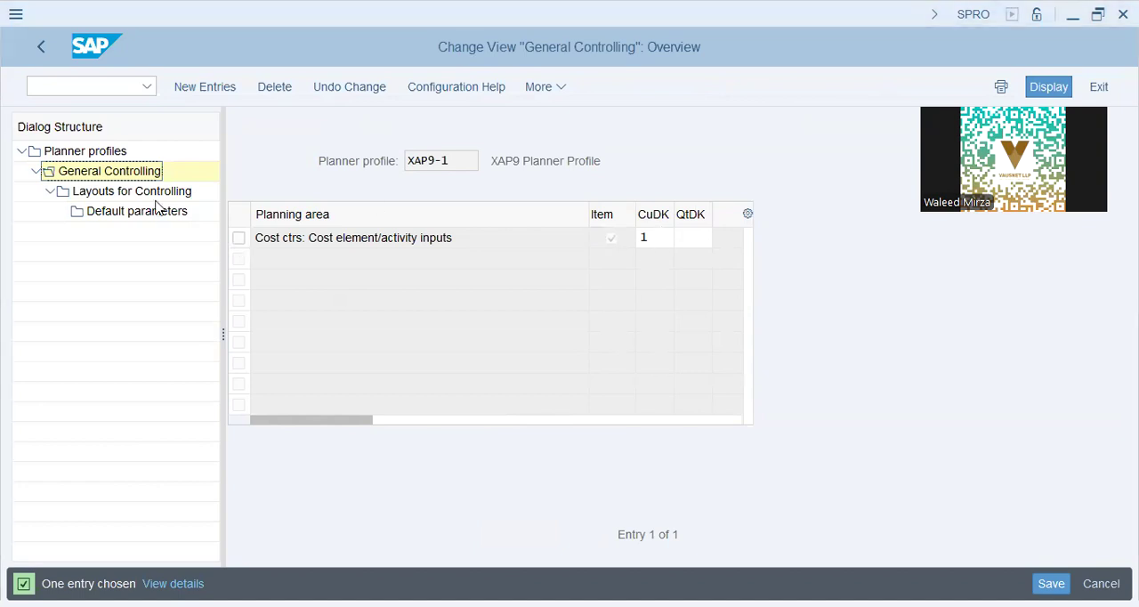
pyautogui.doubleClick(156, 194)
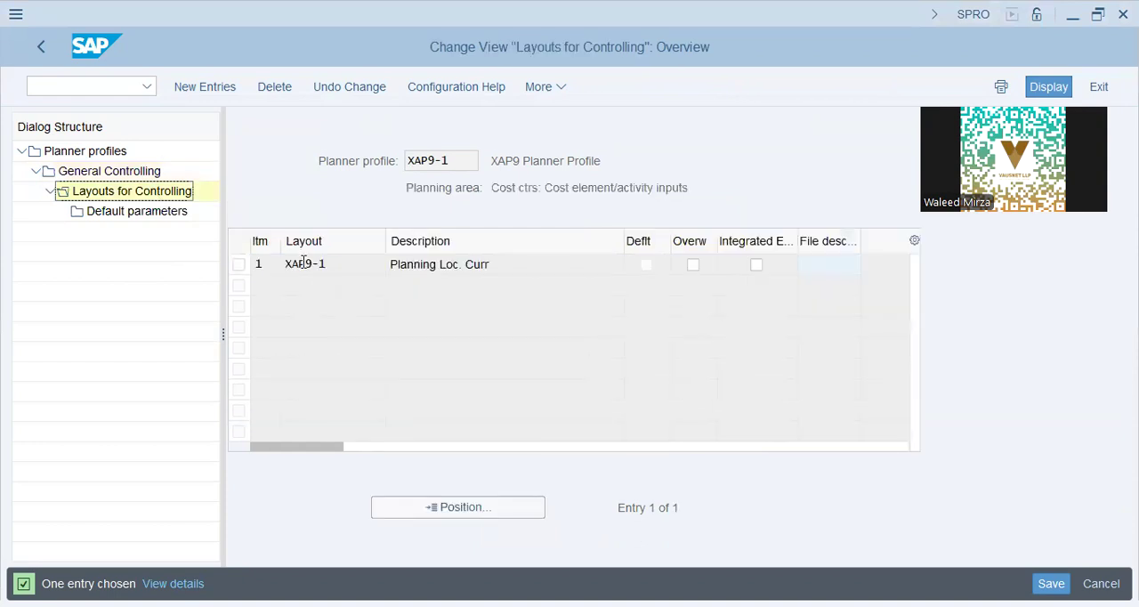
pyautogui.click(303, 263)
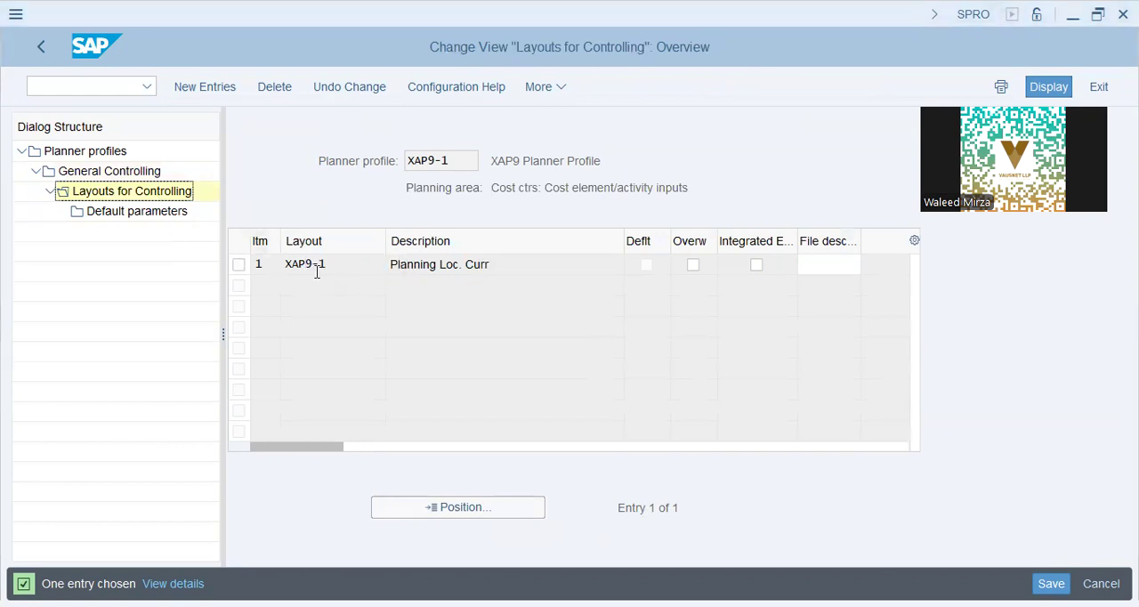
pyautogui.click(238, 265)
pyautogui.click(142, 214)
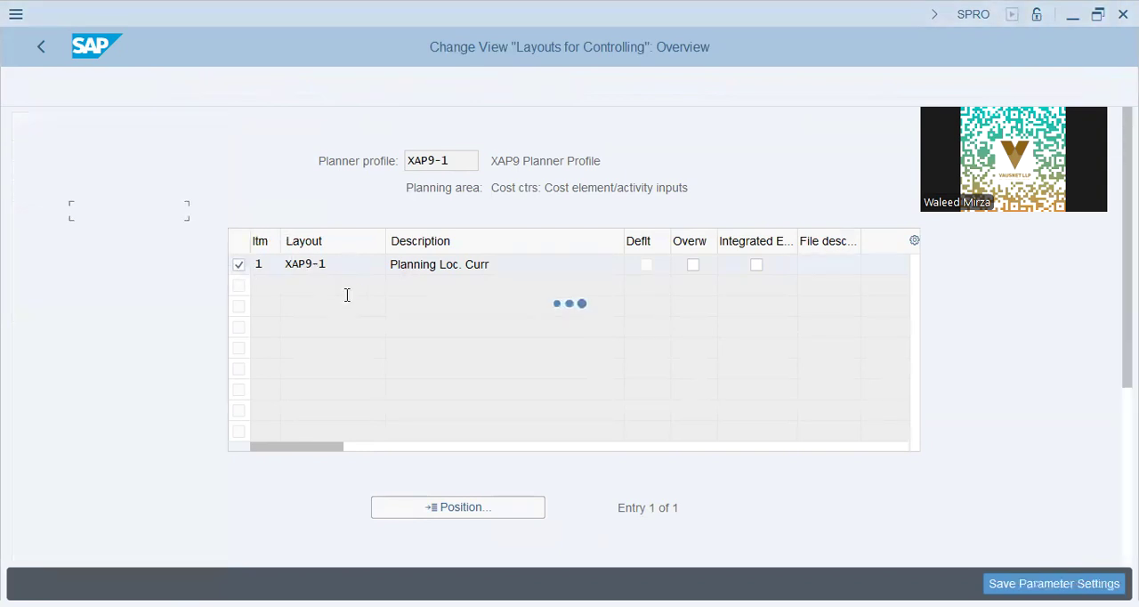
# Step: Leave the default parameters of layout XAP9-1 and go back to the General Controlling overview
pyautogui.click(37, 49)
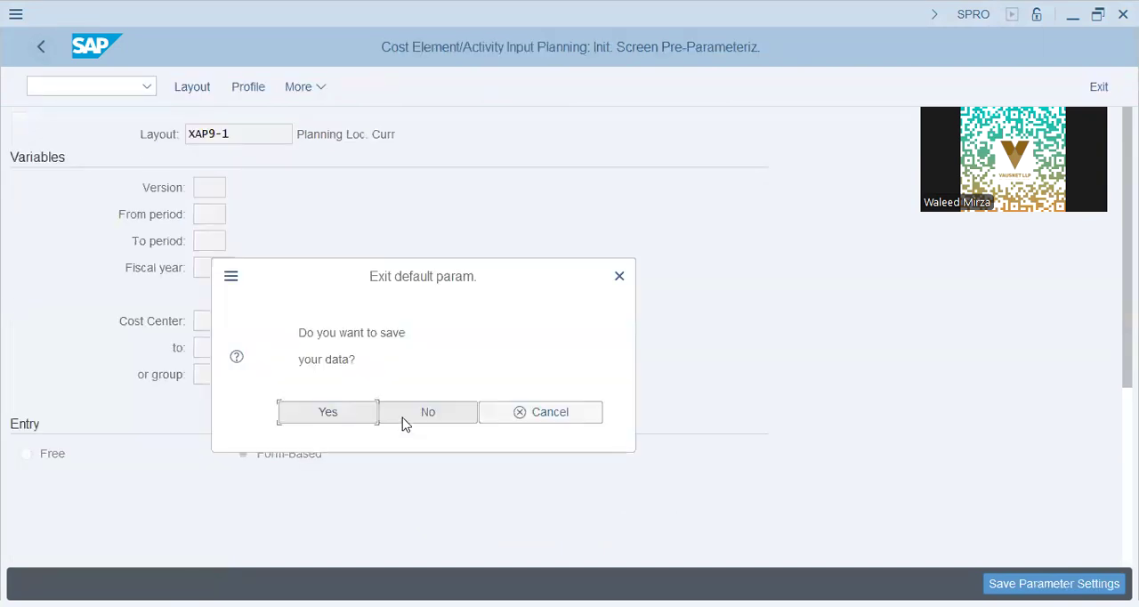
pyautogui.click(365, 416)
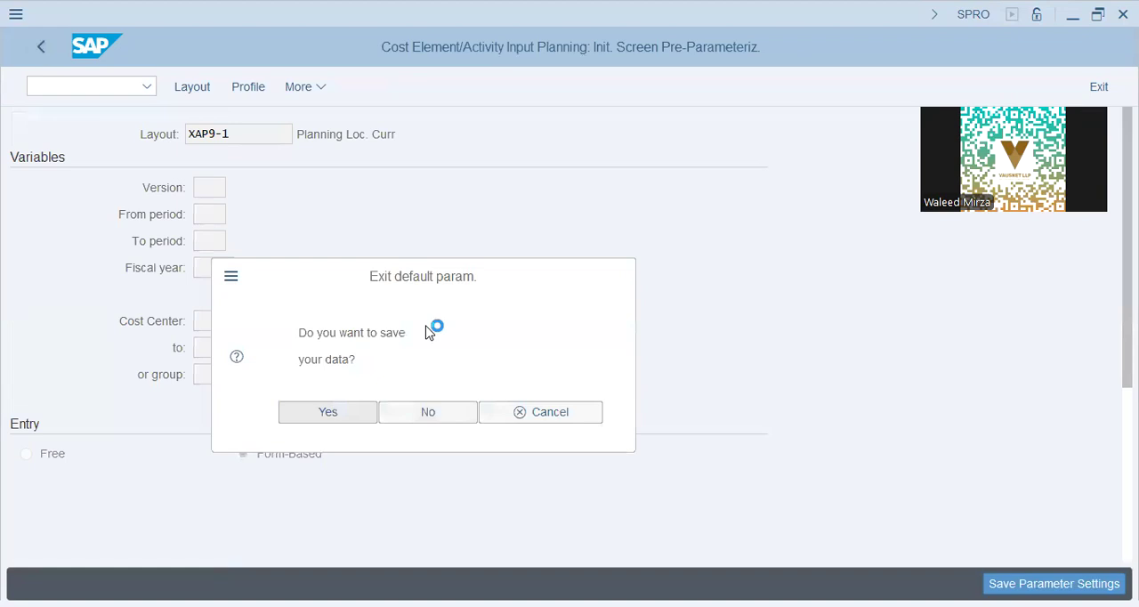
pyautogui.press('Return')
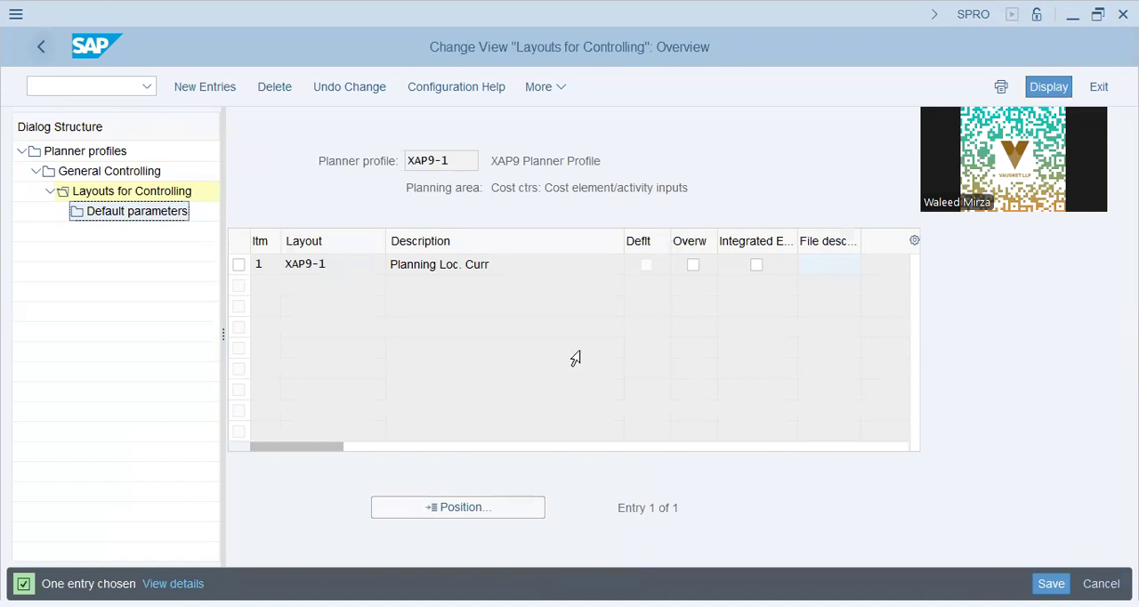
pyautogui.press('F3')
# Step: Exit planner profile maintenance, start transaction KP04 and set the planner profile to XAP9-1
pyautogui.click(92, 93)
pyautogui.write('/nkp06')
pyautogui.press('Return')
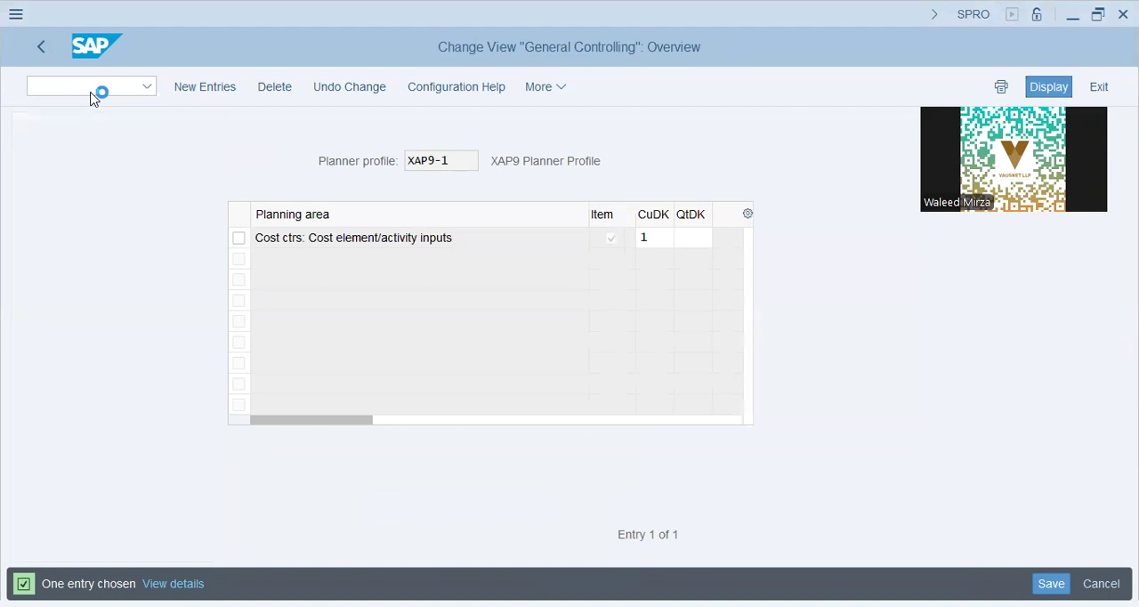
pyautogui.write('kp04')
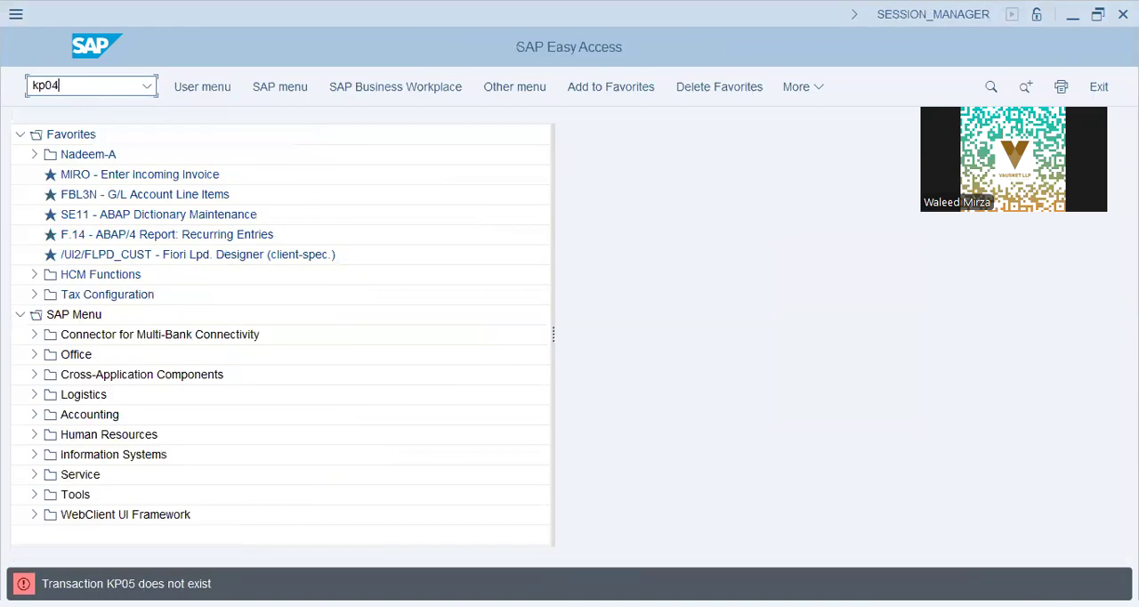
pyautogui.press('Return')
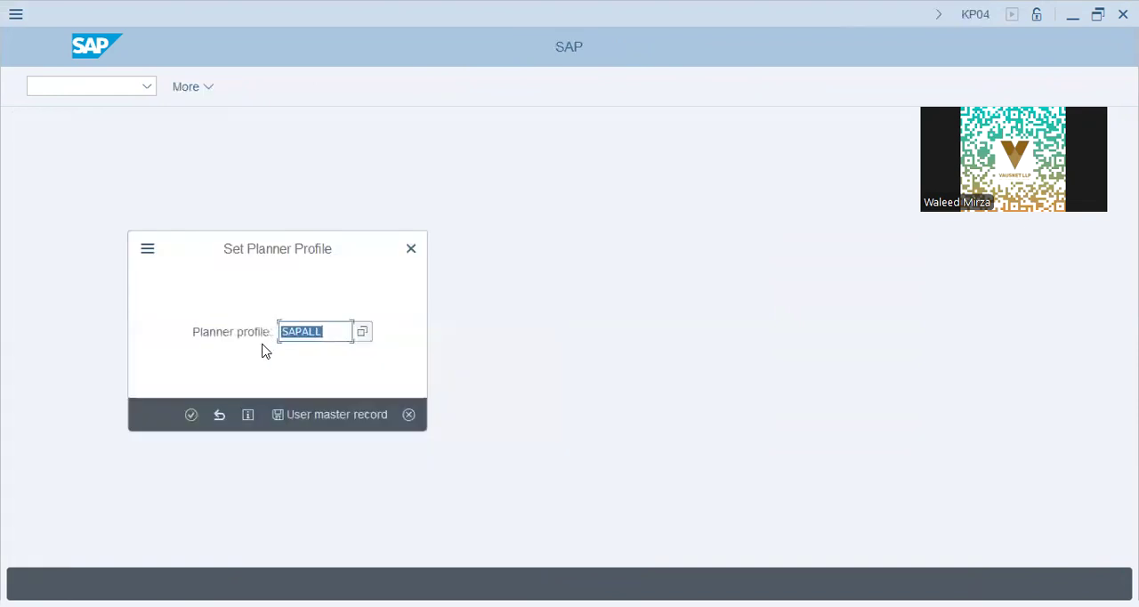
pyautogui.write('xa')
pyautogui.press('Down')
pyautogui.press('Return')
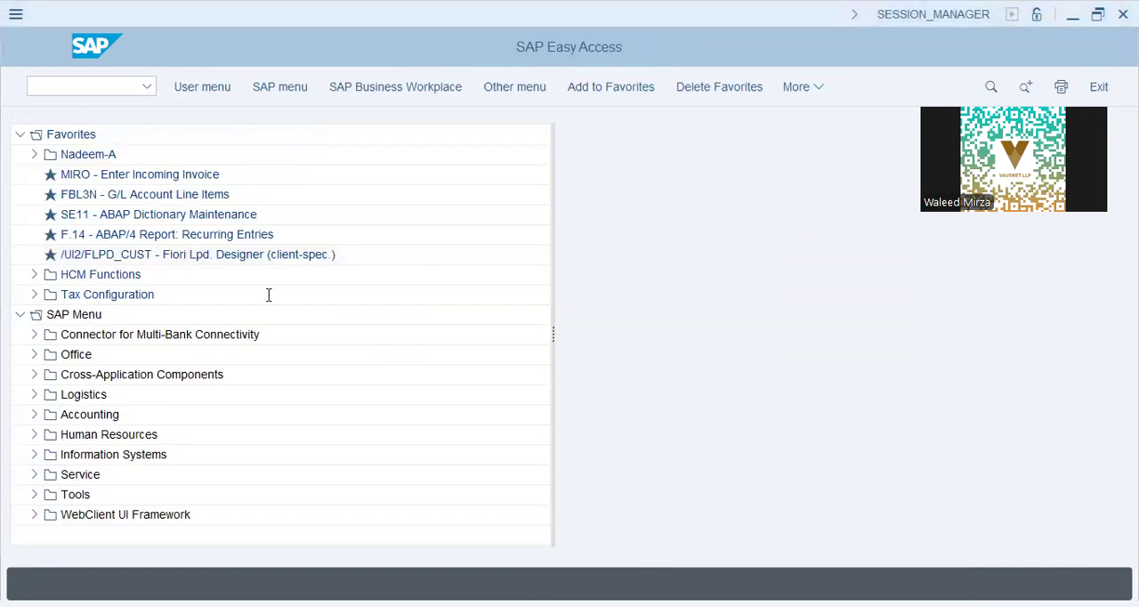
# Step: Start transaction KP06 to change cost element/activity input planning
pyautogui.click(233, 103)
pyautogui.write('kp06')
pyautogui.press('Return')
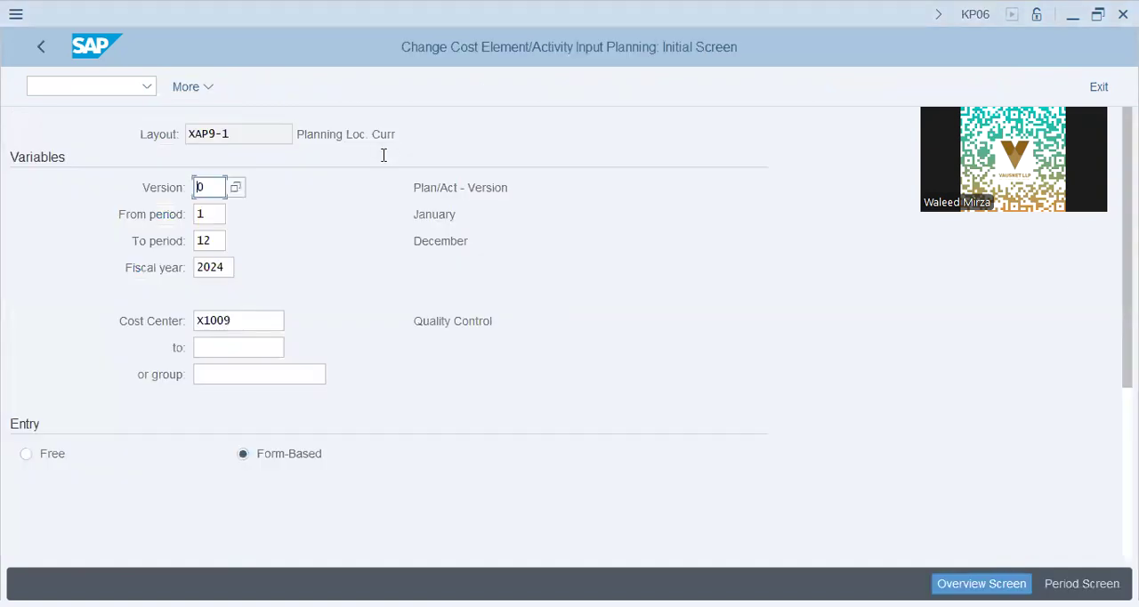
# Step: Display the planner profile structure in KP06, expand the cost element/activity inputs area to its layout, and return to the initial screen
pyautogui.click(210, 88)
pyautogui.moveTo(255, 223)
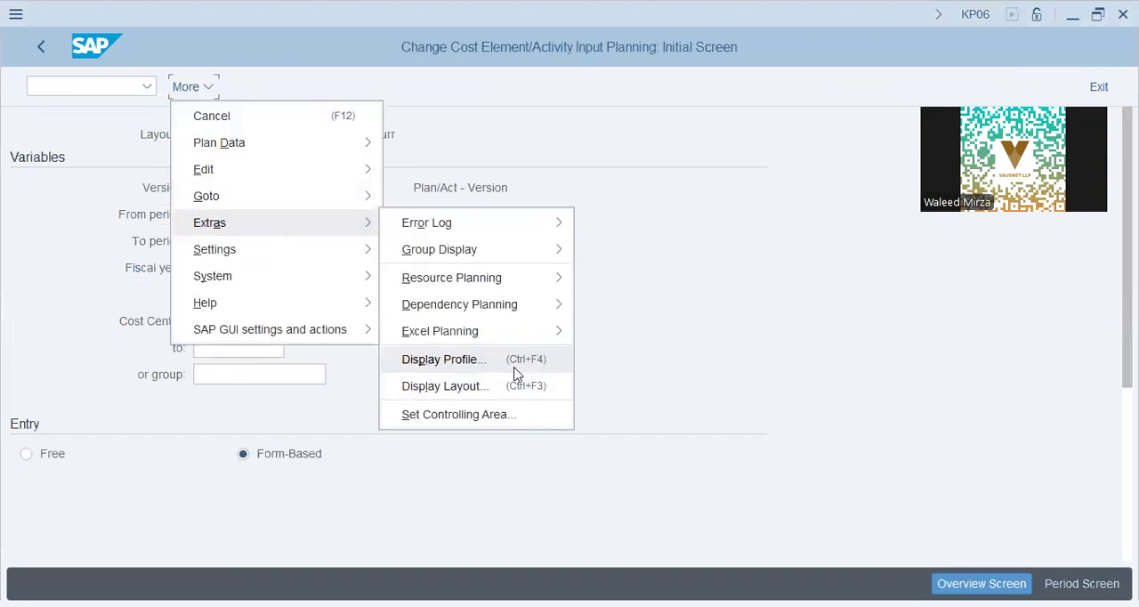
pyautogui.click(514, 363)
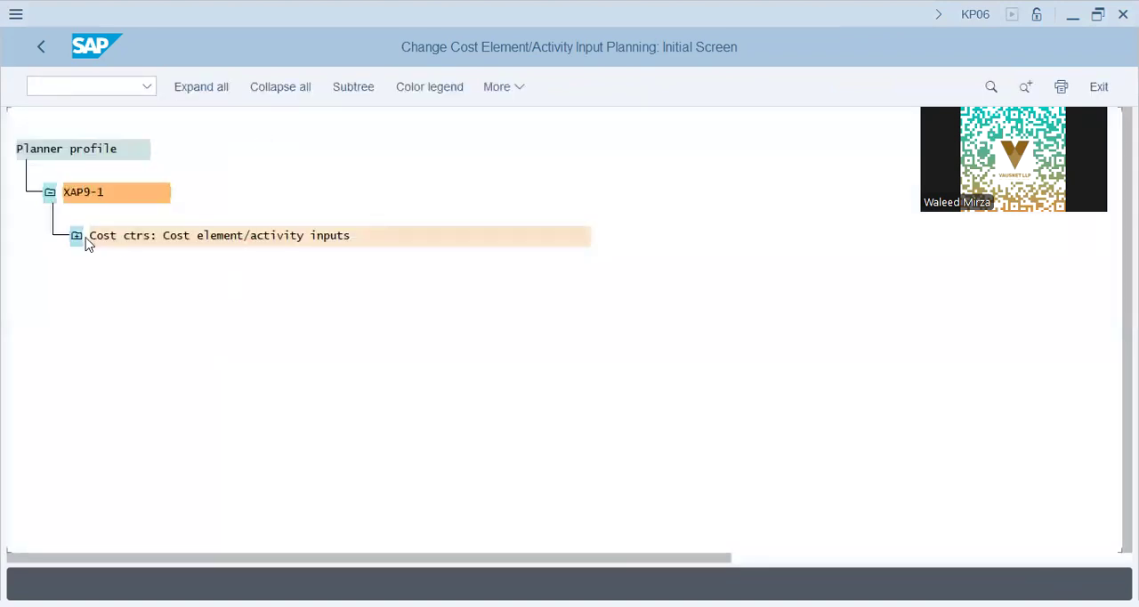
pyautogui.click(80, 236)
pyautogui.click(339, 279)
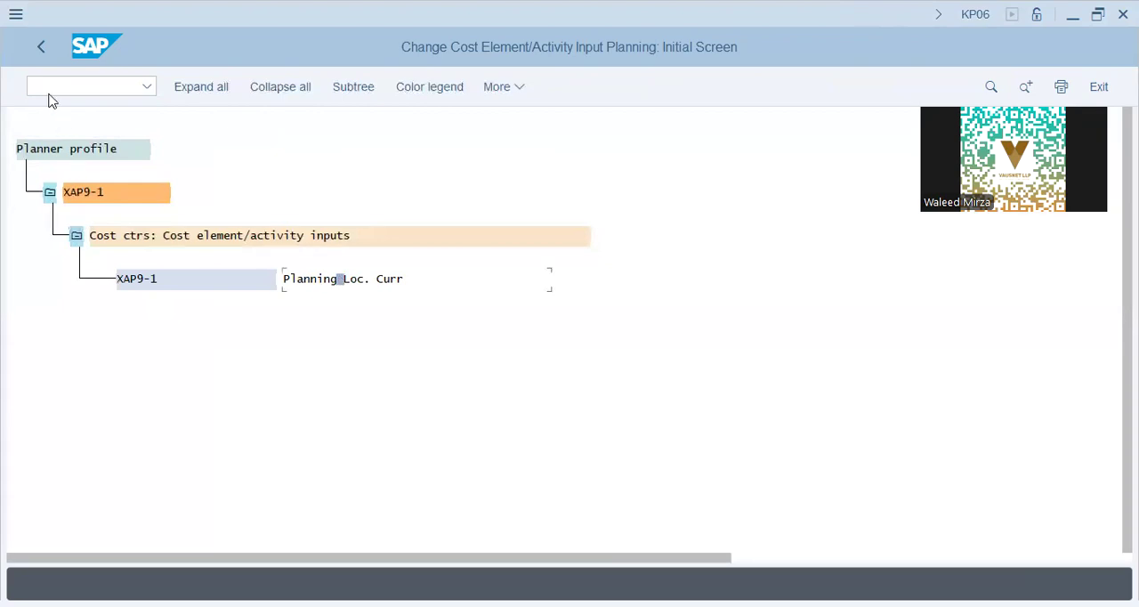
pyautogui.click(43, 46)
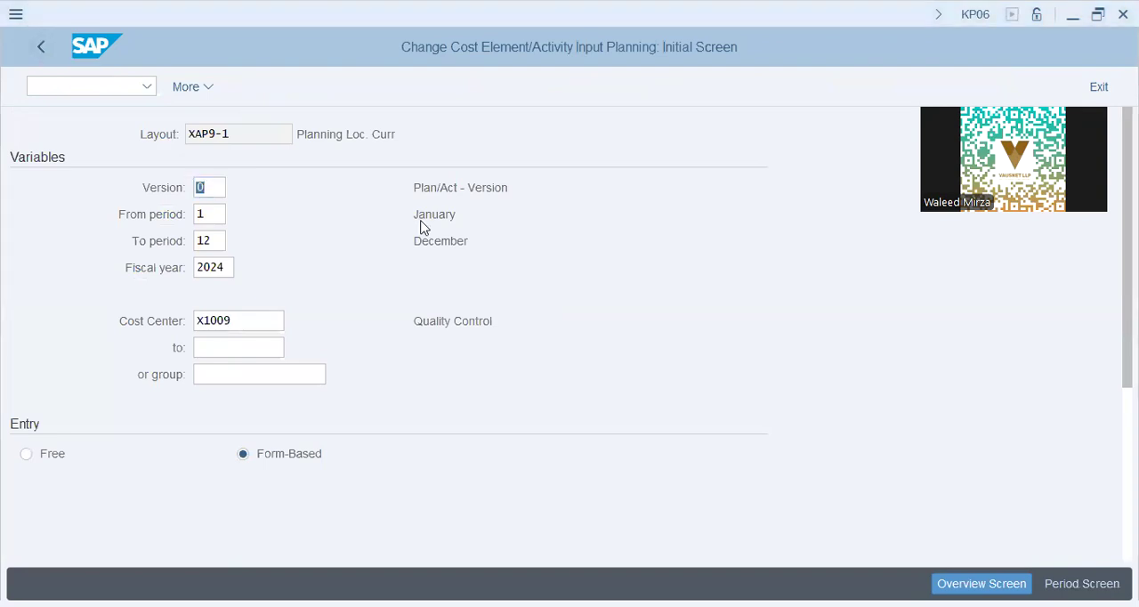
# Step: Open the KP06 user settings and show the report currency options
pyautogui.click(204, 93)
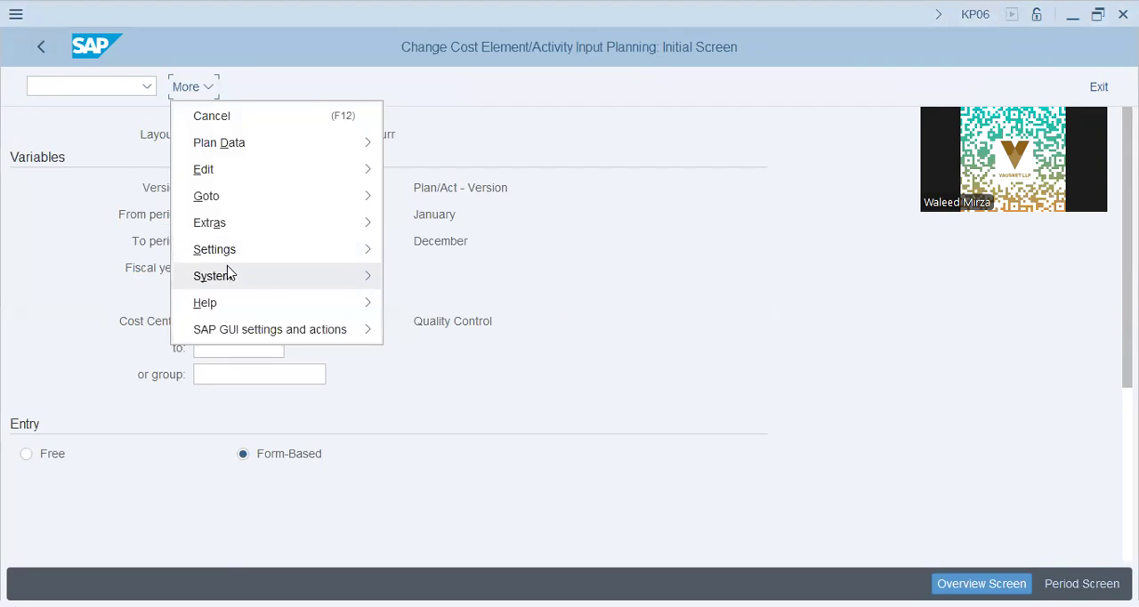
pyautogui.moveTo(243, 257)
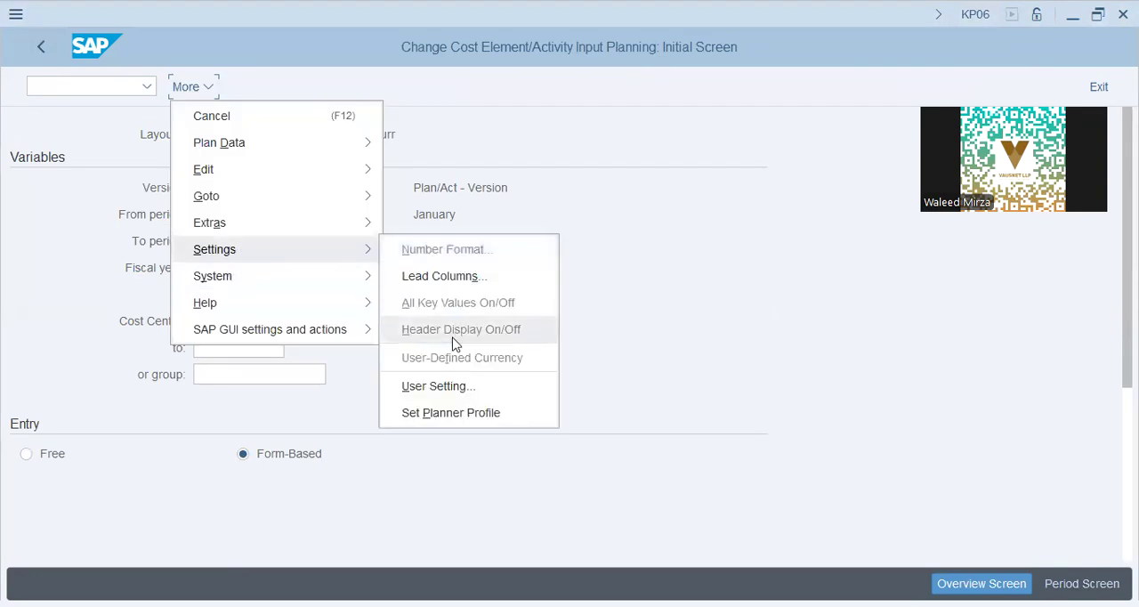
pyautogui.click(453, 389)
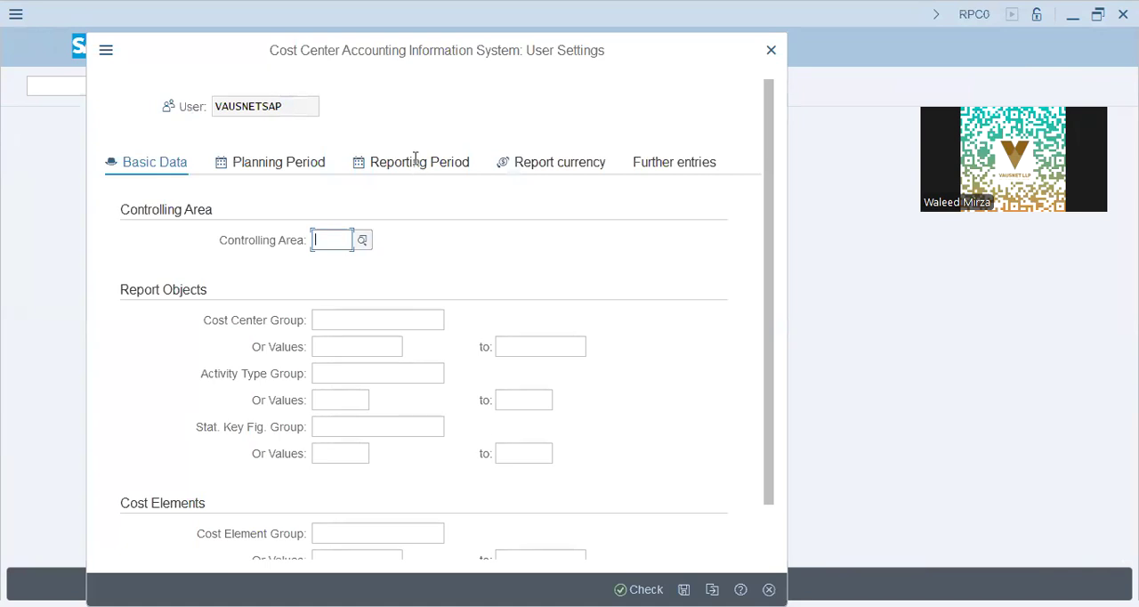
pyautogui.click(538, 168)
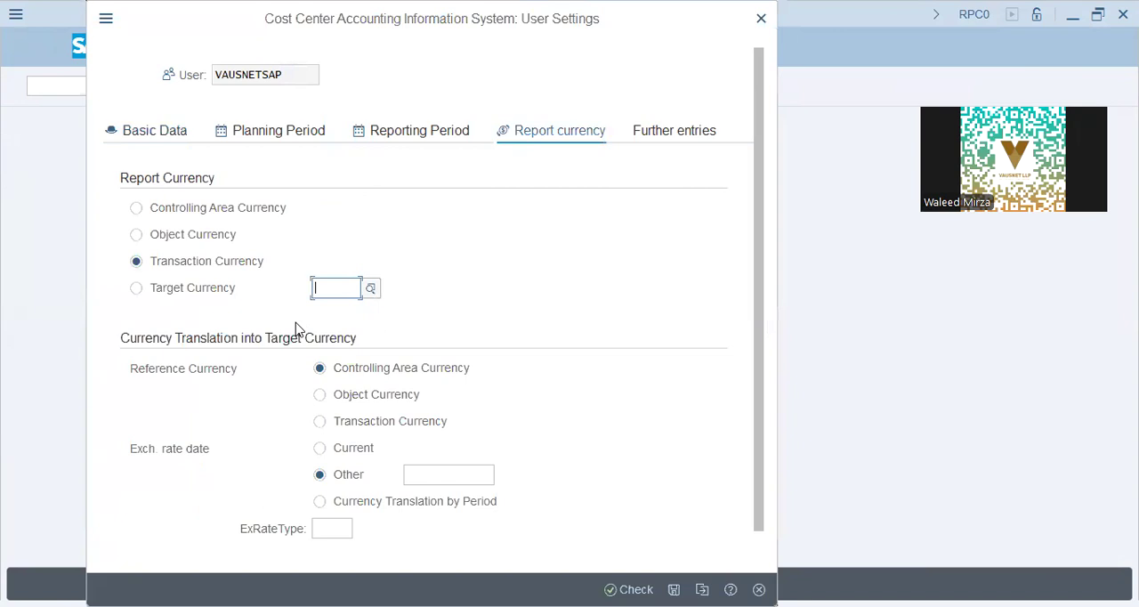
# Step: Review the further entries in the user settings, close them, and confirm XAP9-1 as the planner profile
pyautogui.click(254, 272)
pyautogui.click(673, 130)
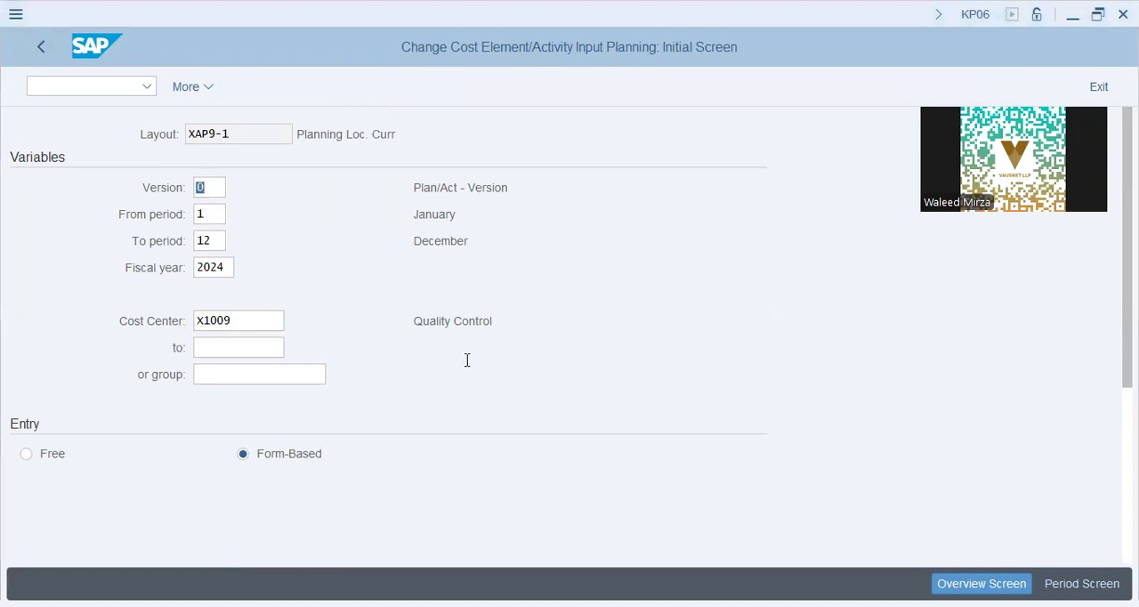
pyautogui.click(204, 92)
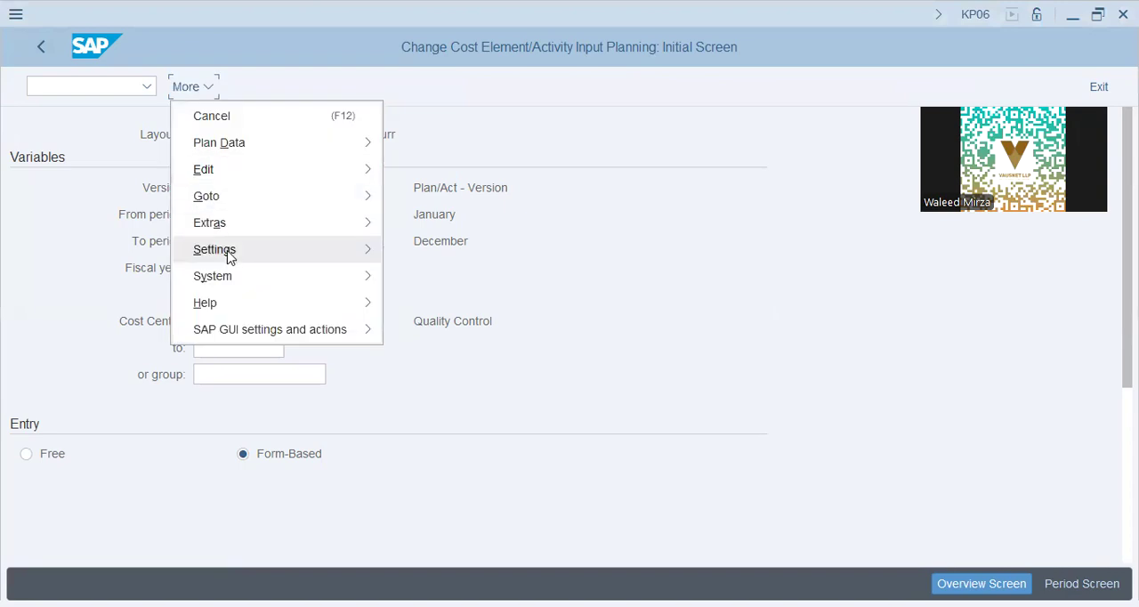
pyautogui.moveTo(228, 256)
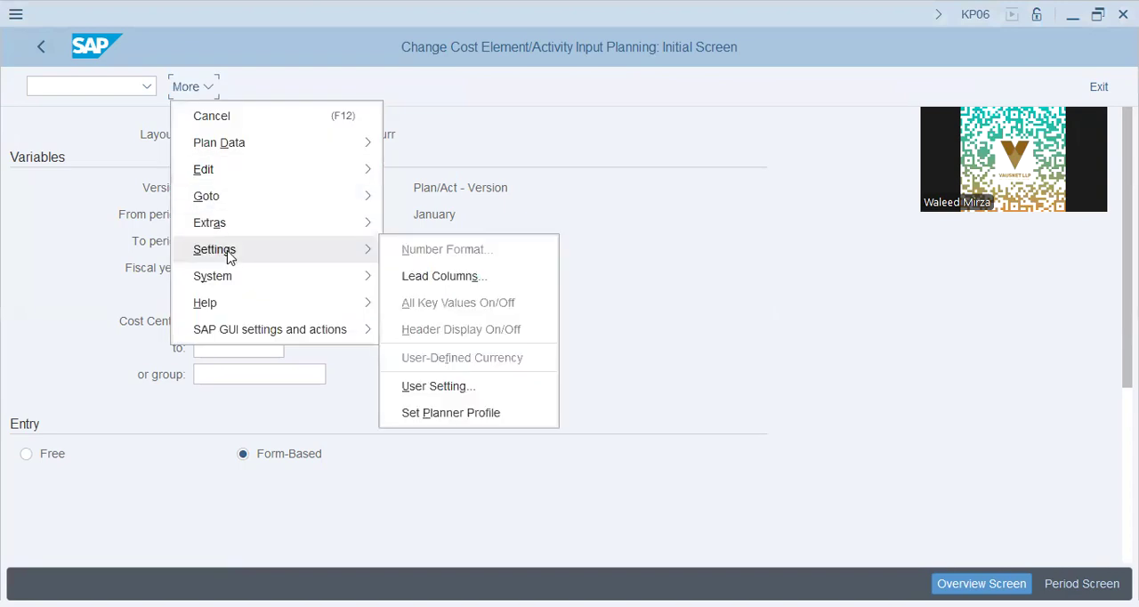
pyautogui.click(528, 409)
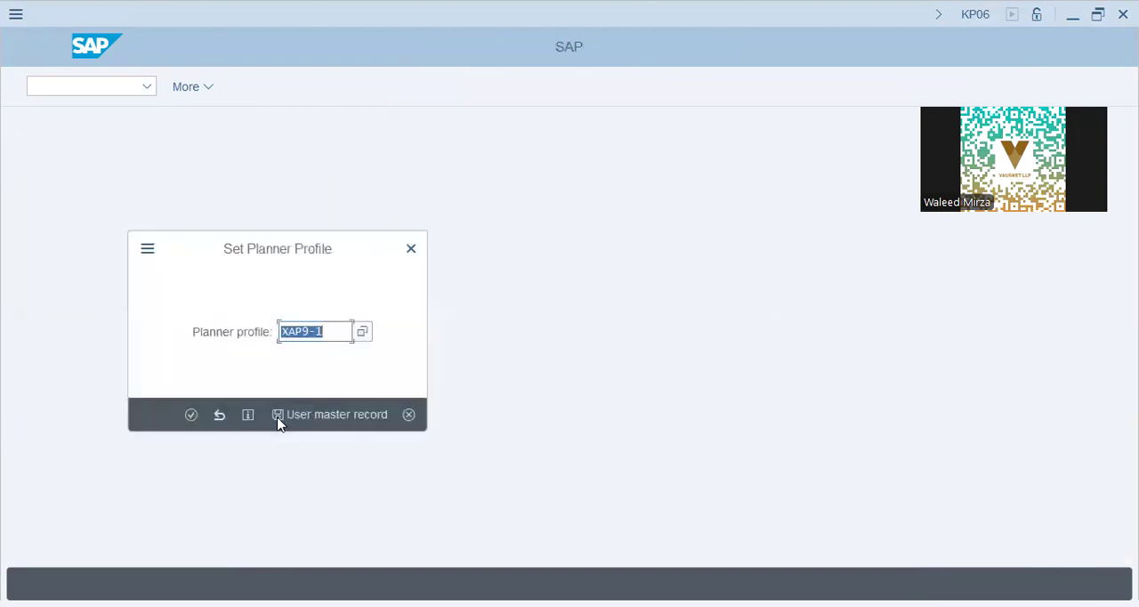
pyautogui.click(192, 415)
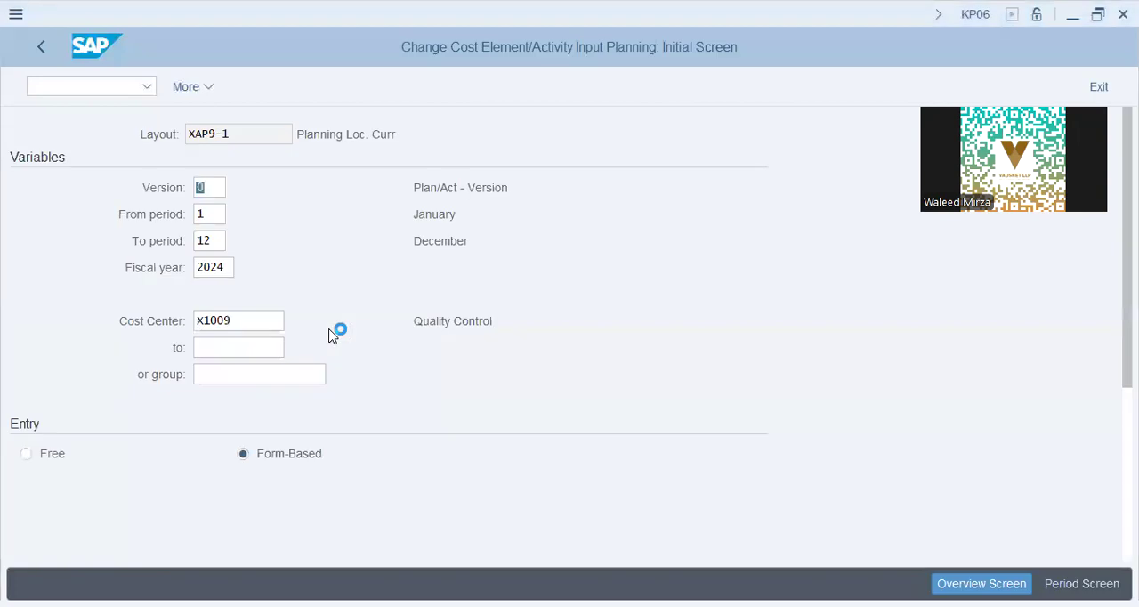
# Step: Open the form-based planning overview for version 0, periods 1 to 12 of 2024, cost center X1009, activity group TEST and cost element group OH_COST
pyautogui.click(231, 263)
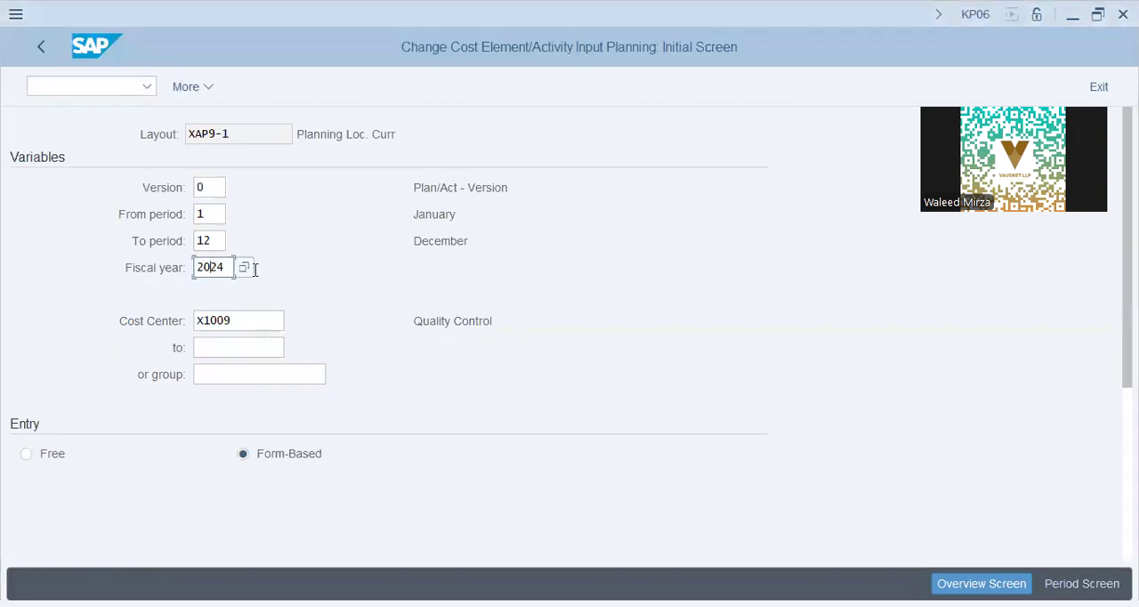
pyautogui.click(257, 320)
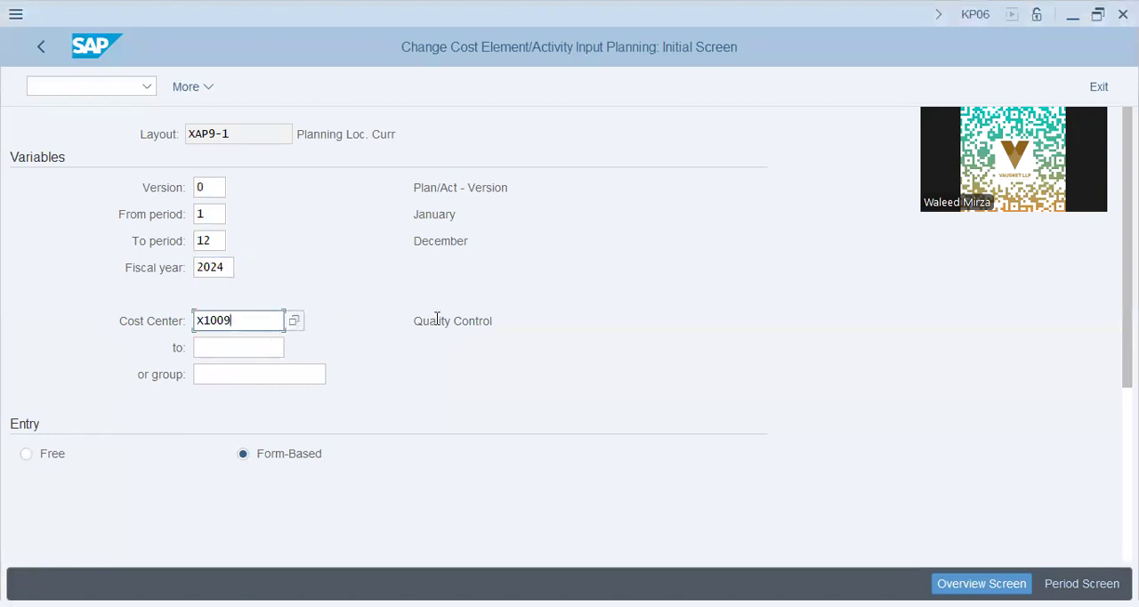
pyautogui.hotkey('alt', 'Tab')
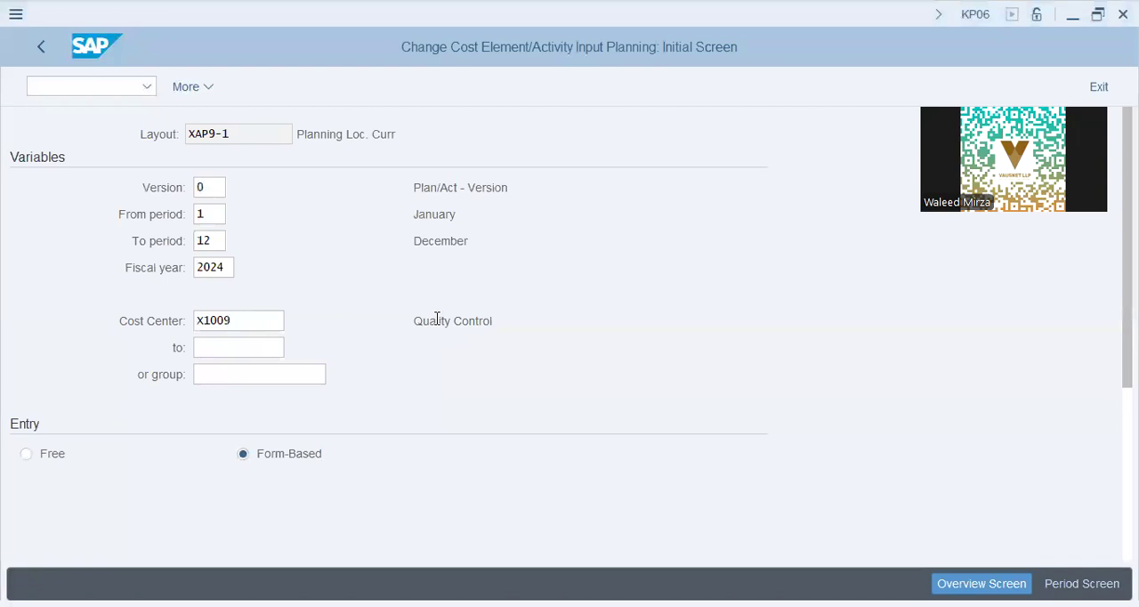
pyautogui.scroll(-2, 299, 377)
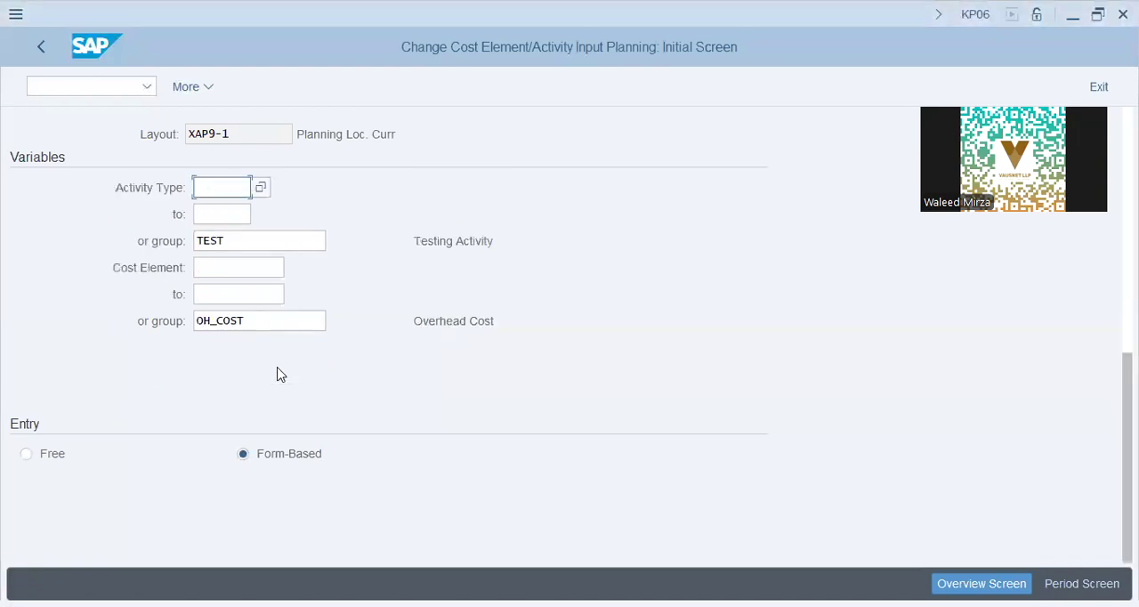
pyautogui.moveTo(255, 320); pyautogui.dragTo(63, 320)
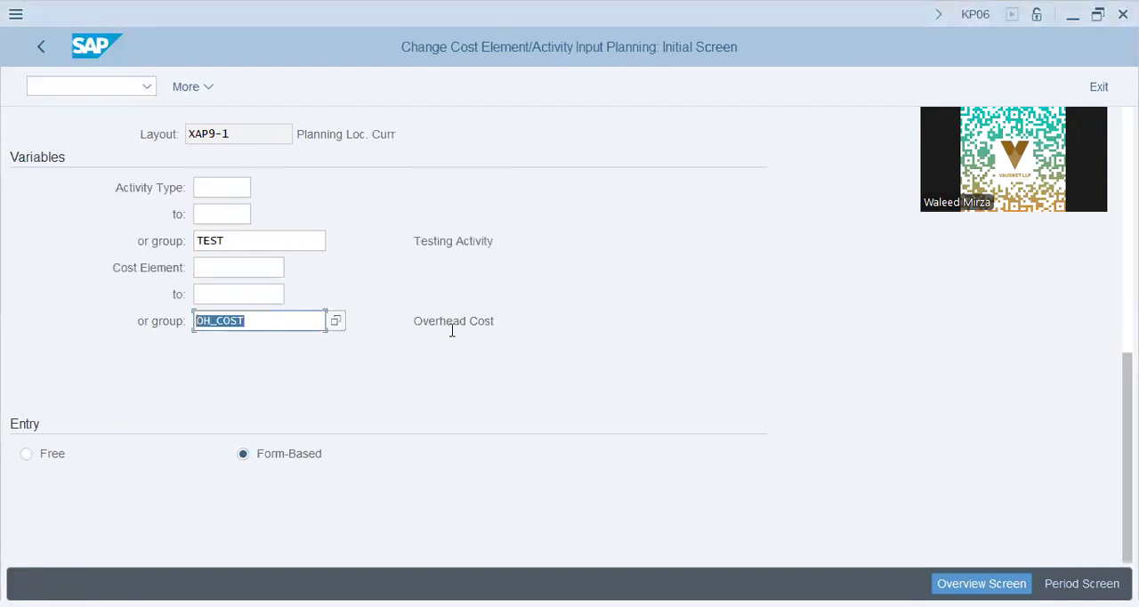
pyautogui.moveTo(447, 325); pyautogui.dragTo(576, 328)
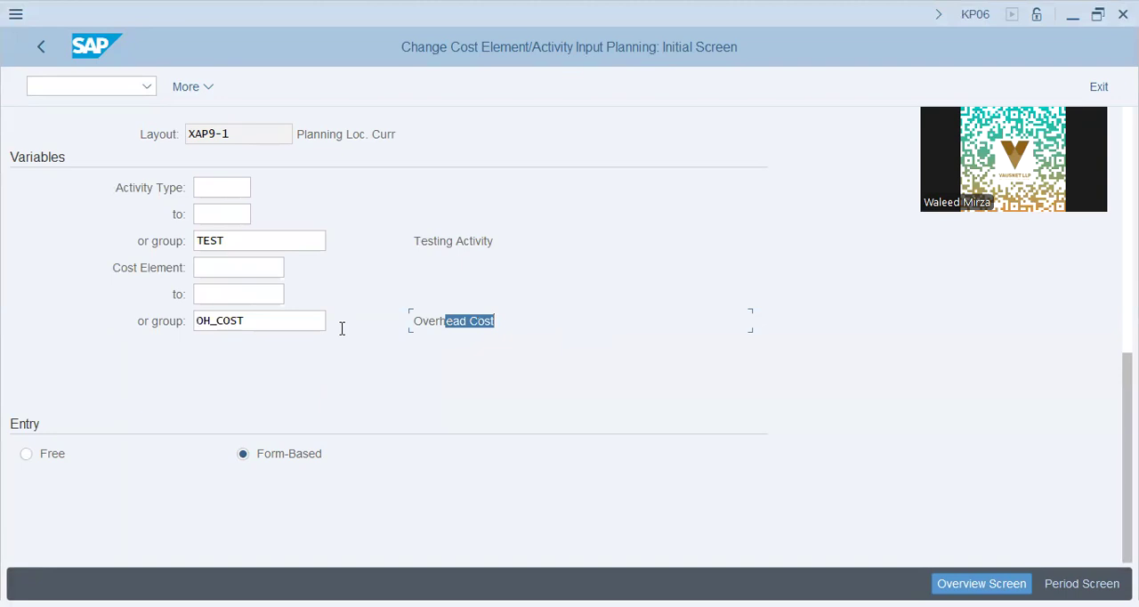
pyautogui.click(343, 455)
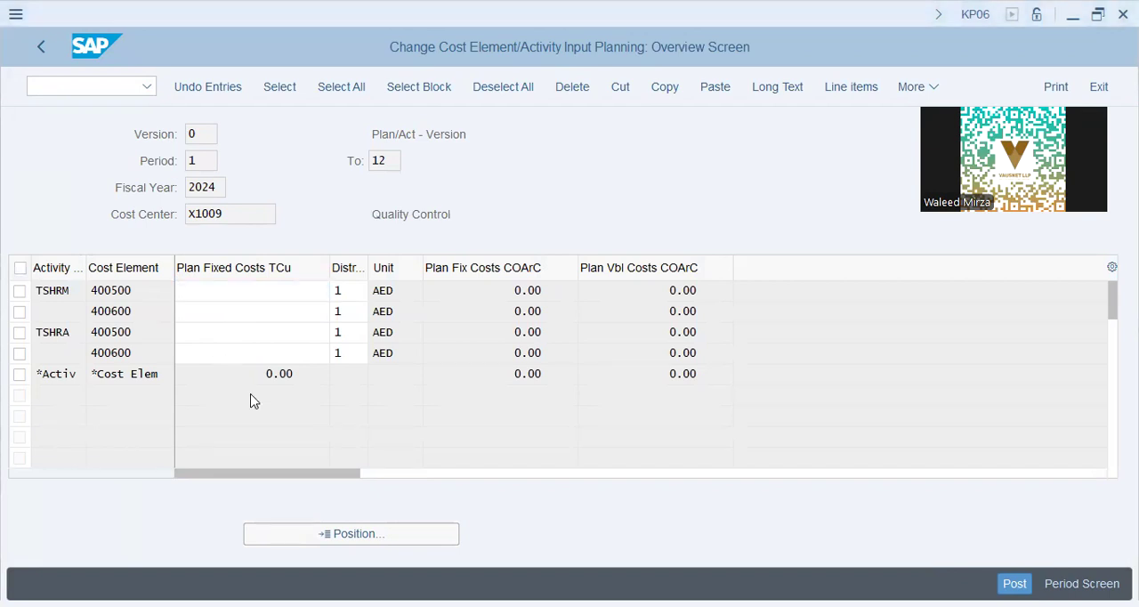
# Step: Enter planned fixed costs for activity TSHRM: 540000 on cost element 400500 and 324000 on 400600
pyautogui.click(233, 333)
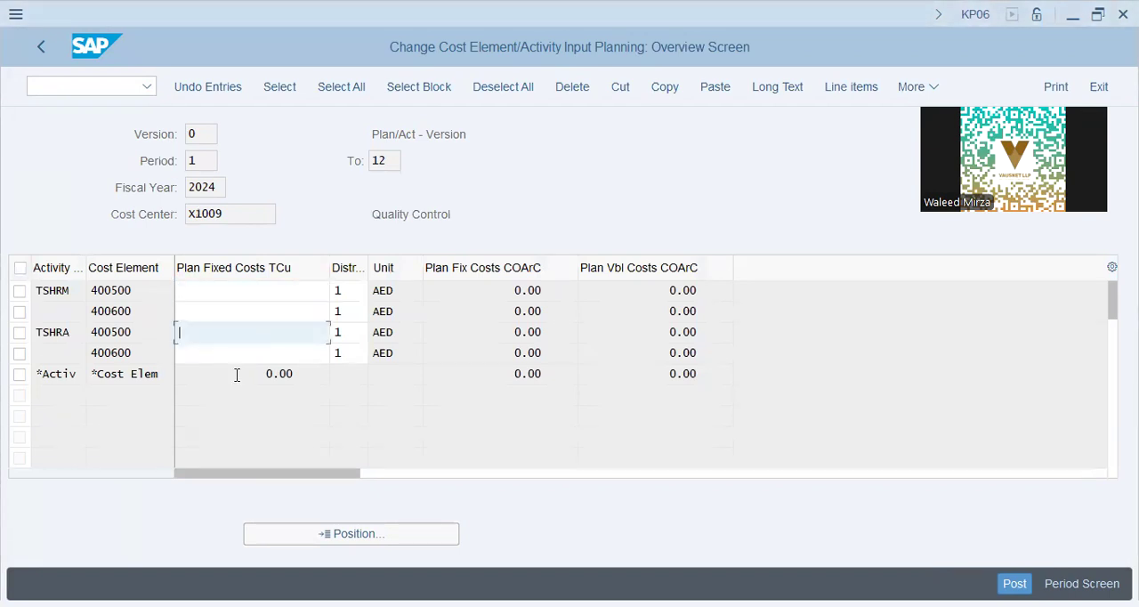
pyautogui.click(257, 292)
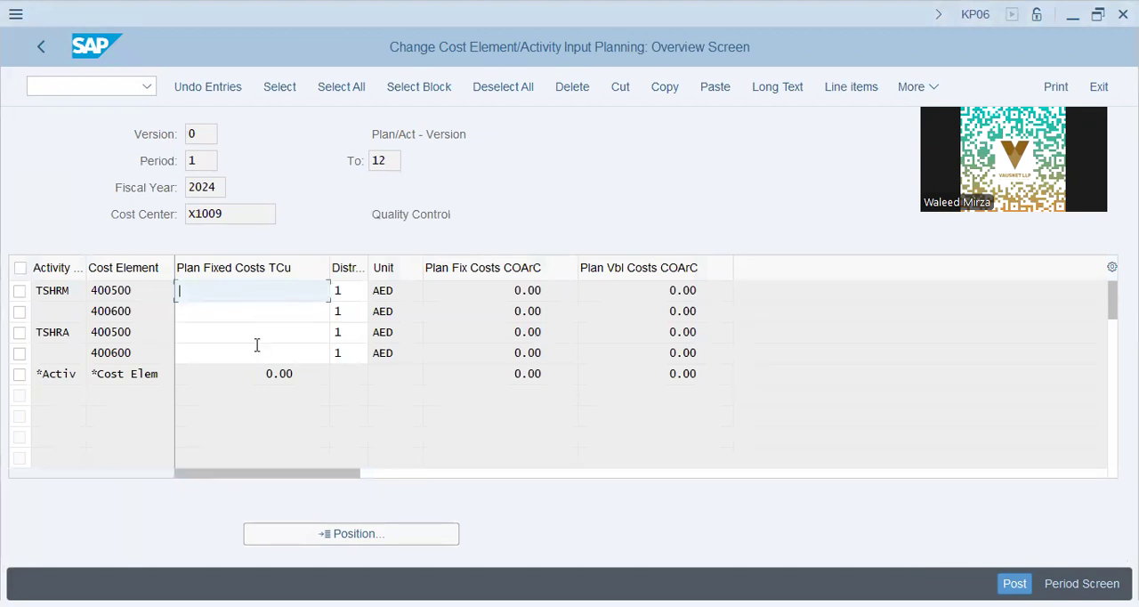
pyautogui.hotkey('alt', 'Tab')
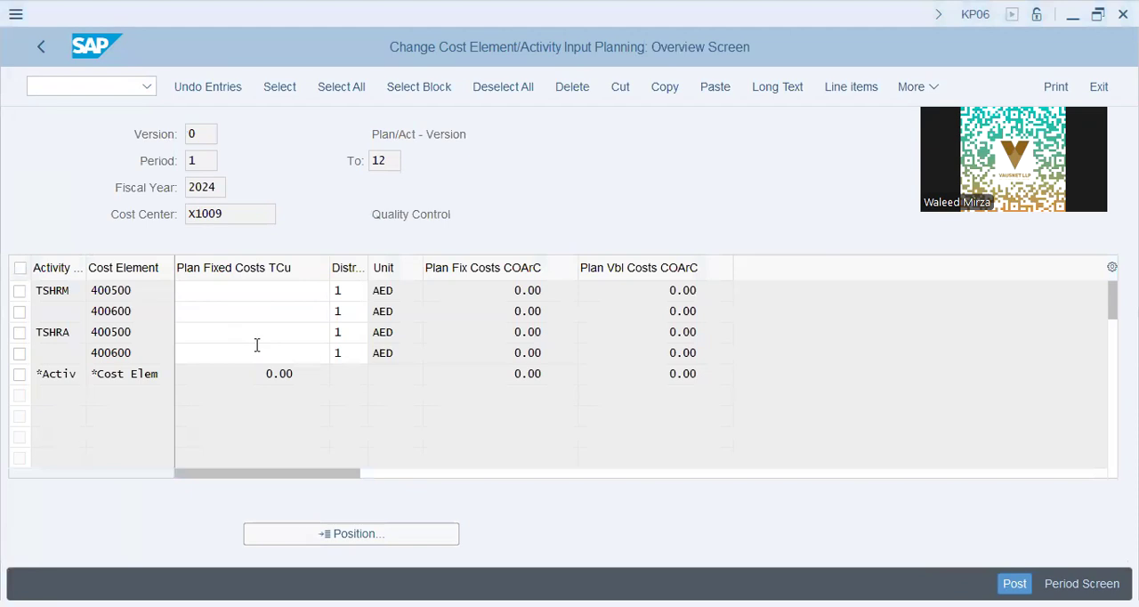
pyautogui.click(336, 374)
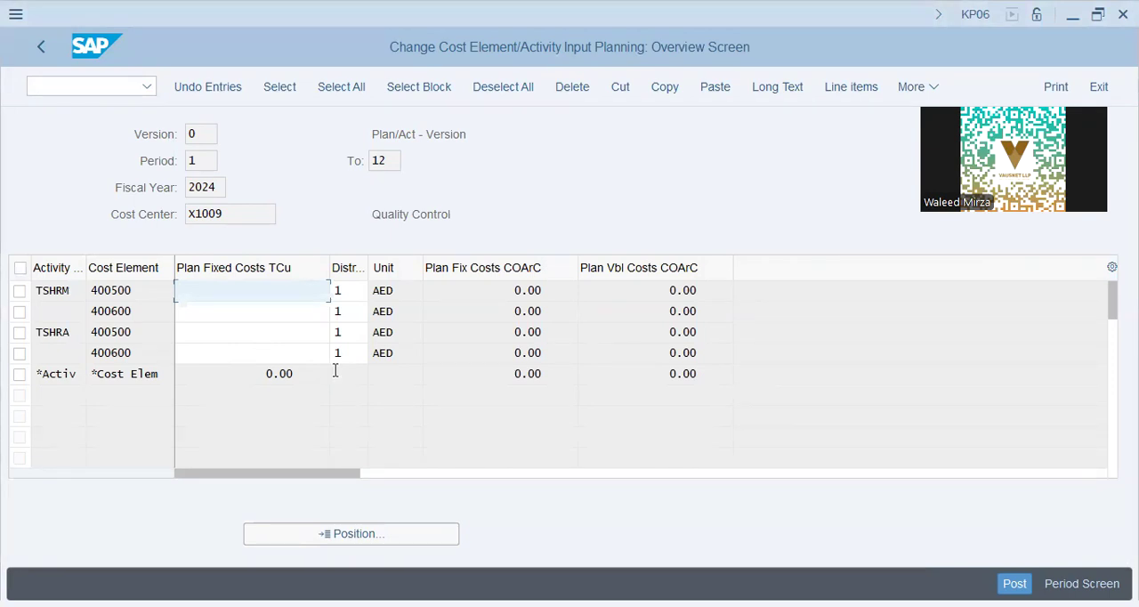
pyautogui.write('540000')
pyautogui.press('Down')
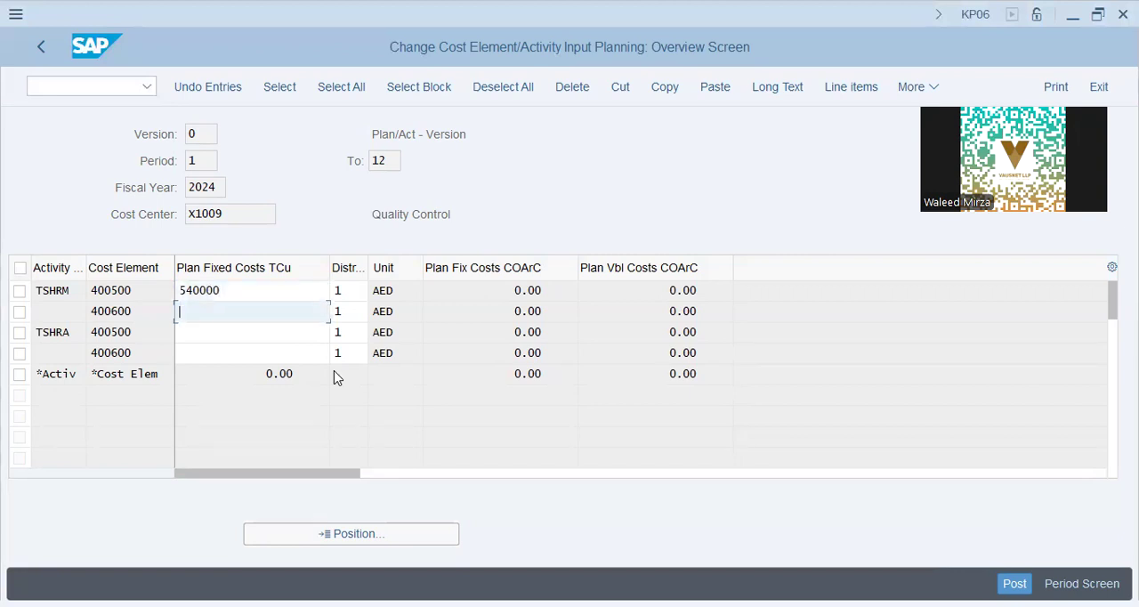
pyautogui.write('324000')
pyautogui.press('Down')
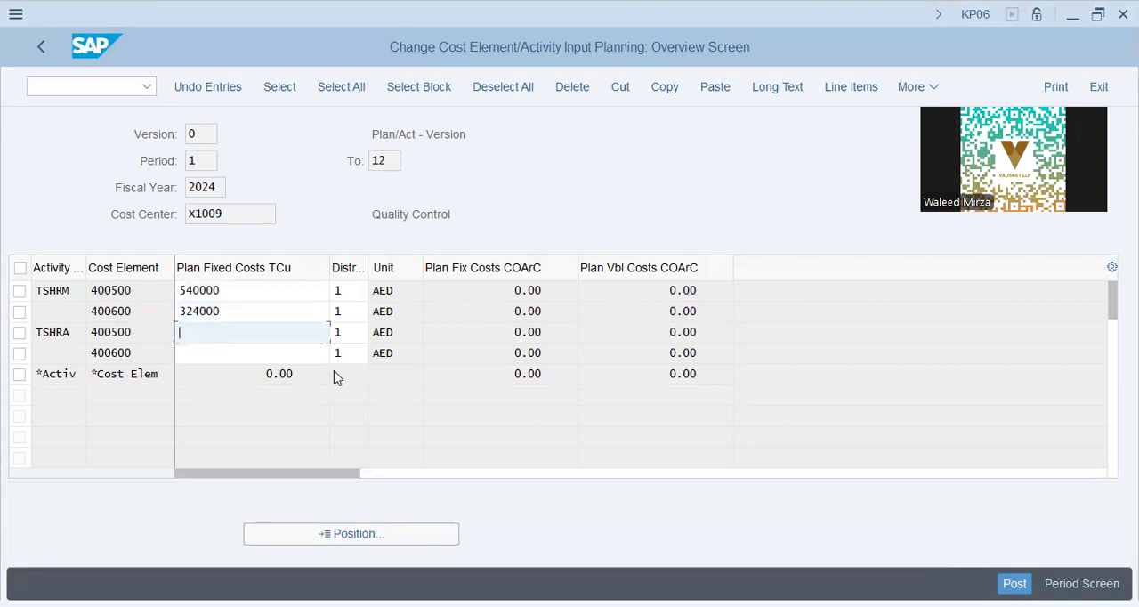
# Step: Enter planned fixed costs for activity TSHRA: 540000 on cost element 400500 and 324000 on 400600
pyautogui.write('540000')
pyautogui.press('Down')
pyautogui.write('324000')
pyautogui.press('Return')
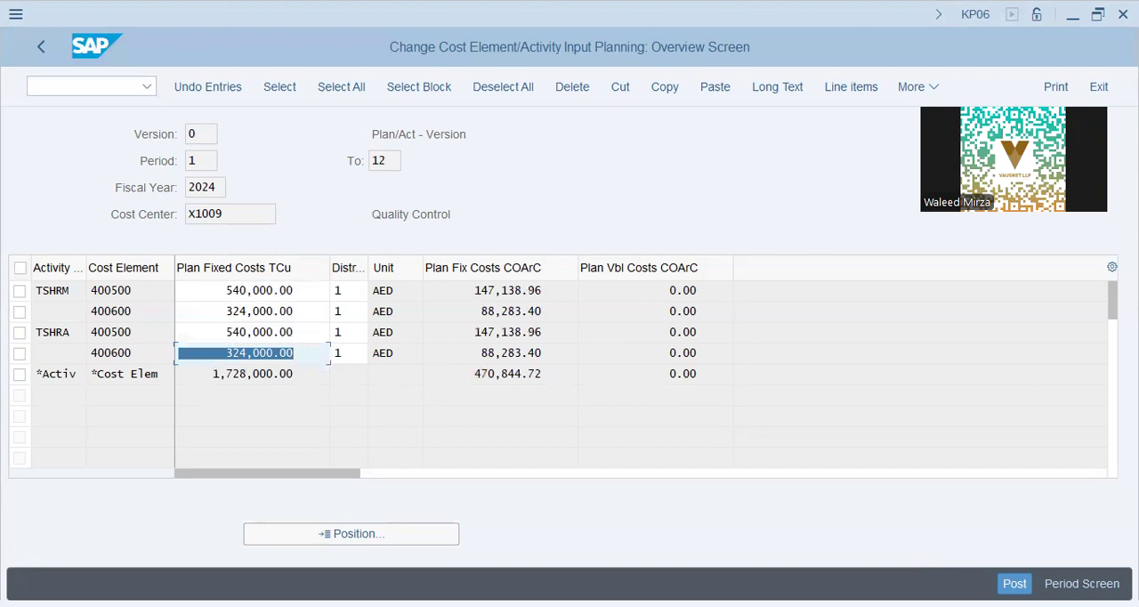
# Step: Try to post the planned costs, read the message about business transaction RKP6 and close it
pyautogui.click(1010, 583)
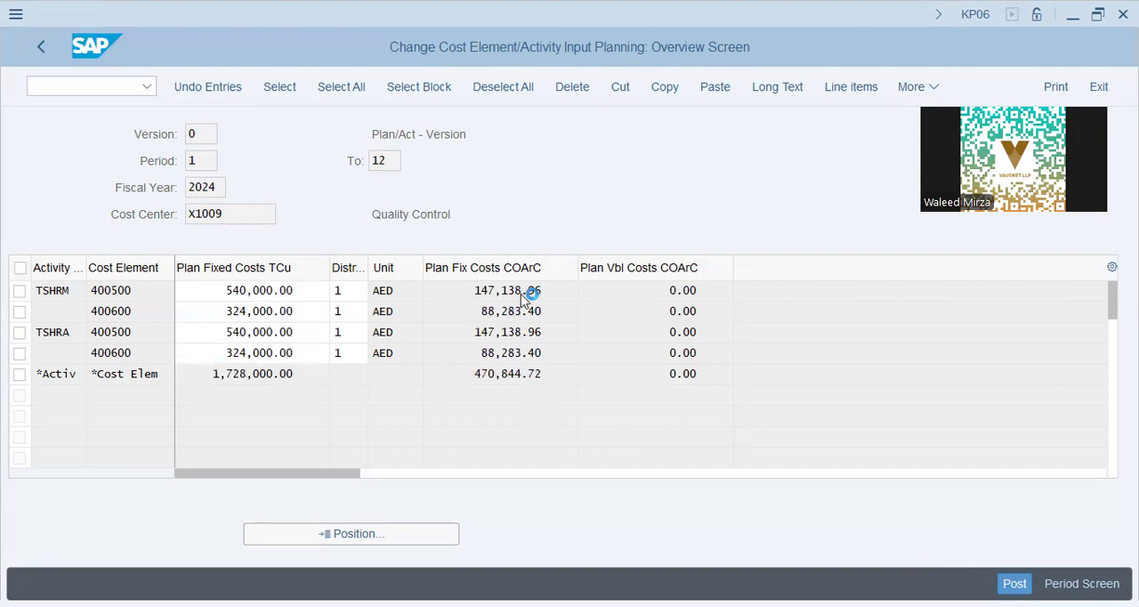
pyautogui.moveTo(315, 454); pyautogui.dragTo(360, 446)
pyautogui.click(276, 485)
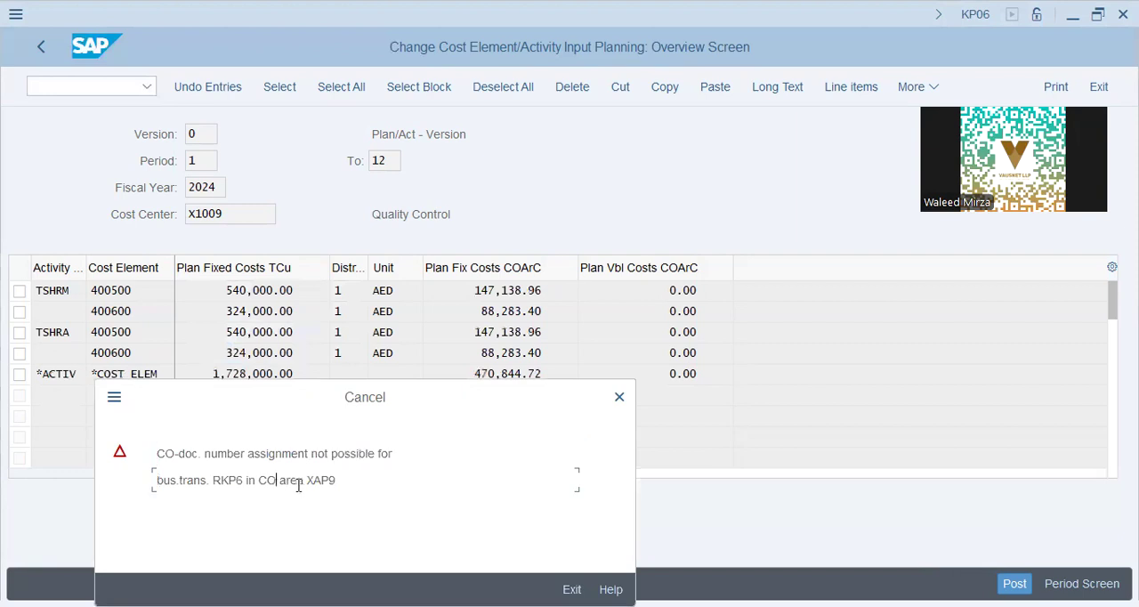
pyautogui.moveTo(211, 481); pyautogui.dragTo(236, 481)
pyautogui.click(315, 452)
pyautogui.moveTo(214, 480); pyautogui.dragTo(244, 481)
pyautogui.click(619, 397)
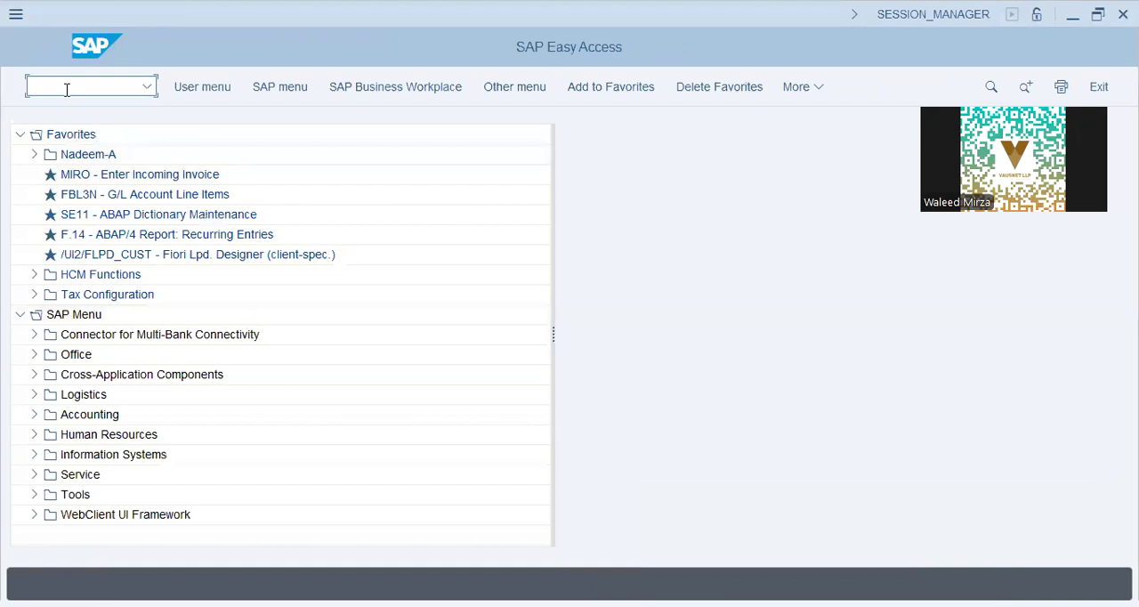
# Step: Start transaction KANK and open the CO document number range groups of controlling area XAP9 for changing
pyautogui.write('k')
pyautogui.write('sb1')
pyautogui.press('Return')
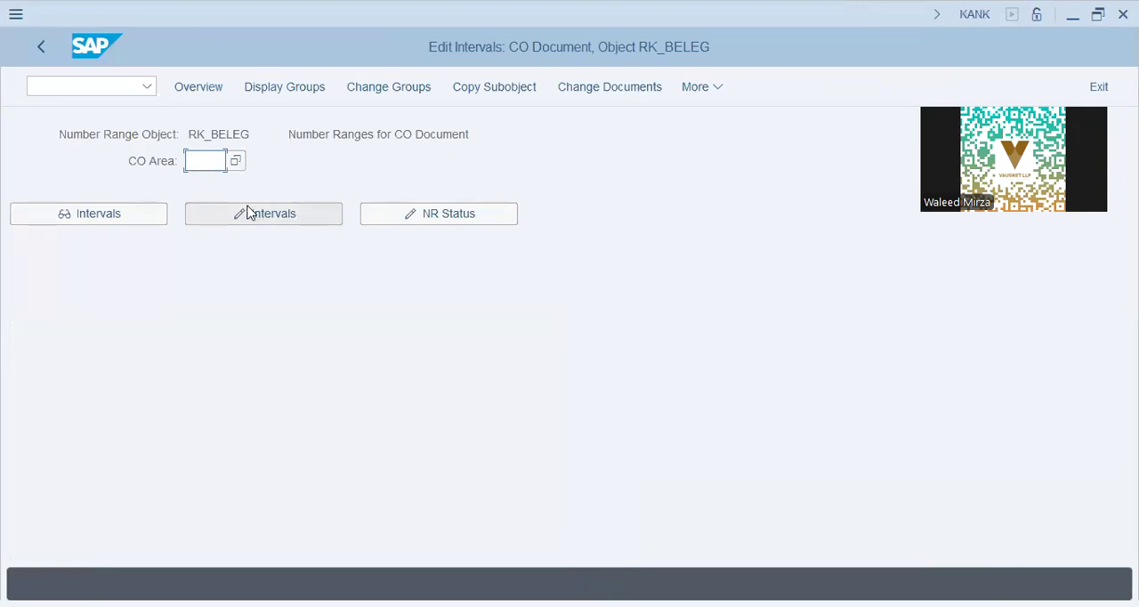
pyautogui.write('xap9')
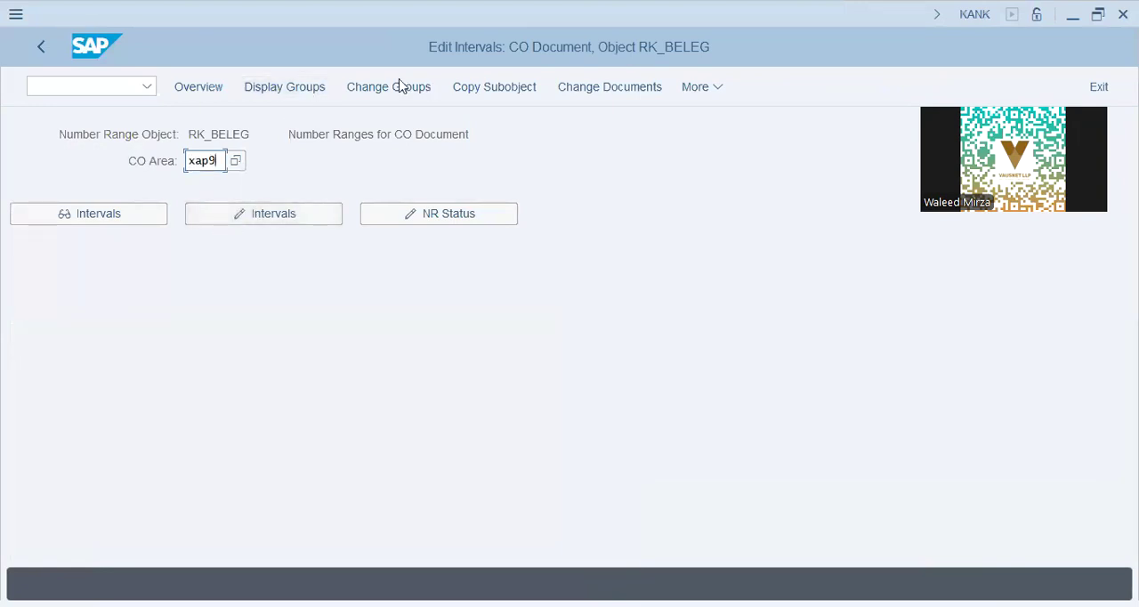
pyautogui.click(396, 94)
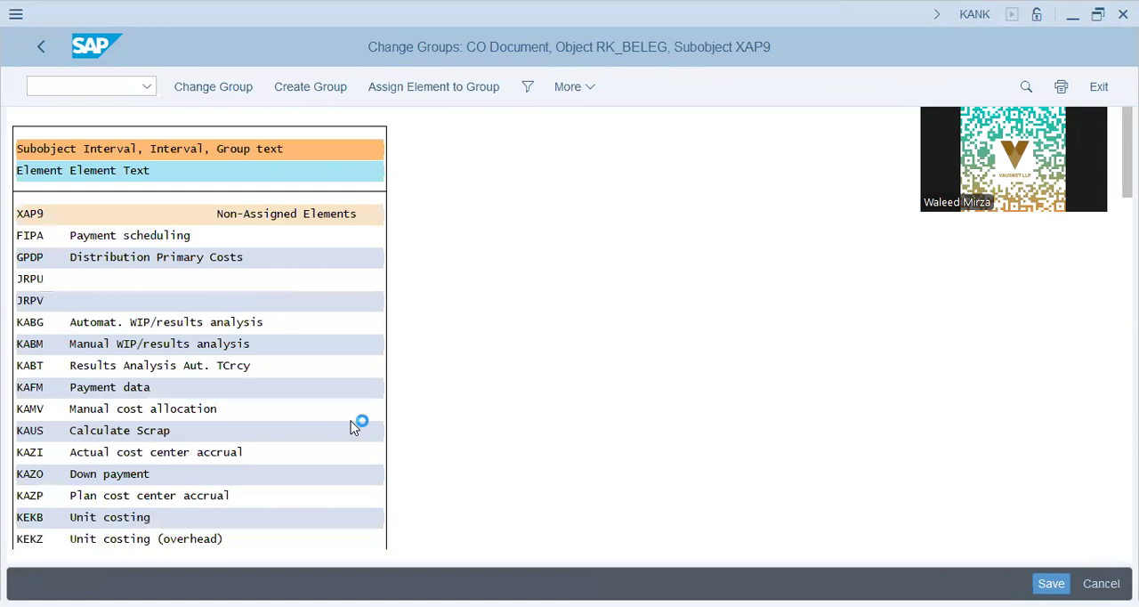
# Step: Find element RKP6 (Planning activity-dep. costs), assign it to the XAP9 number range 09 COIN group and save
pyautogui.hotkey('ctrl', 'f')
pyautogui.write('rkp6')
pyautogui.press('Return')
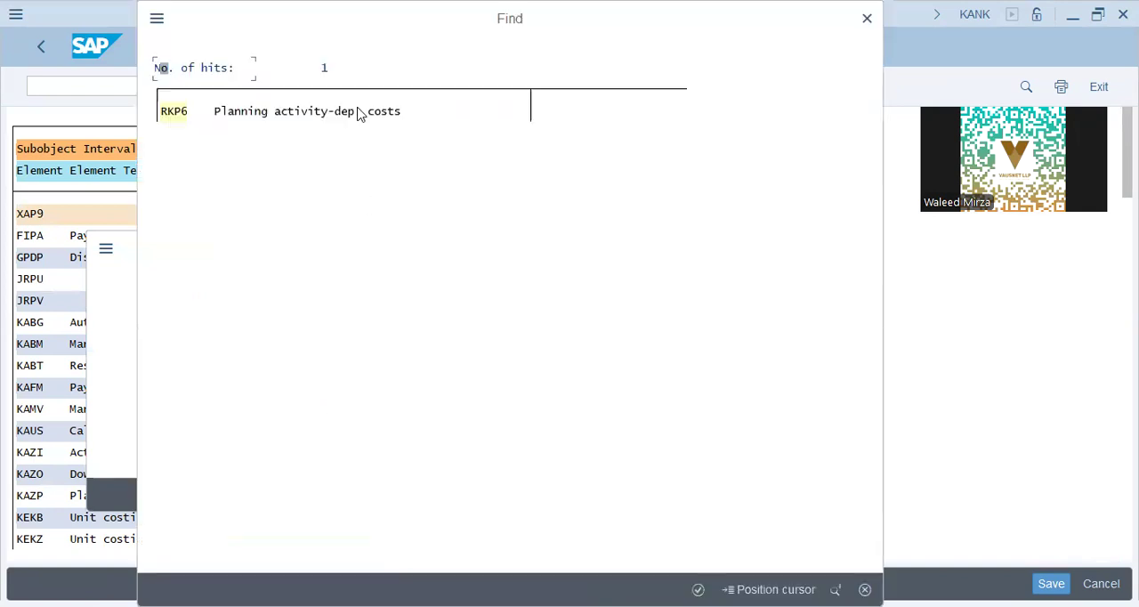
pyautogui.click(410, 87)
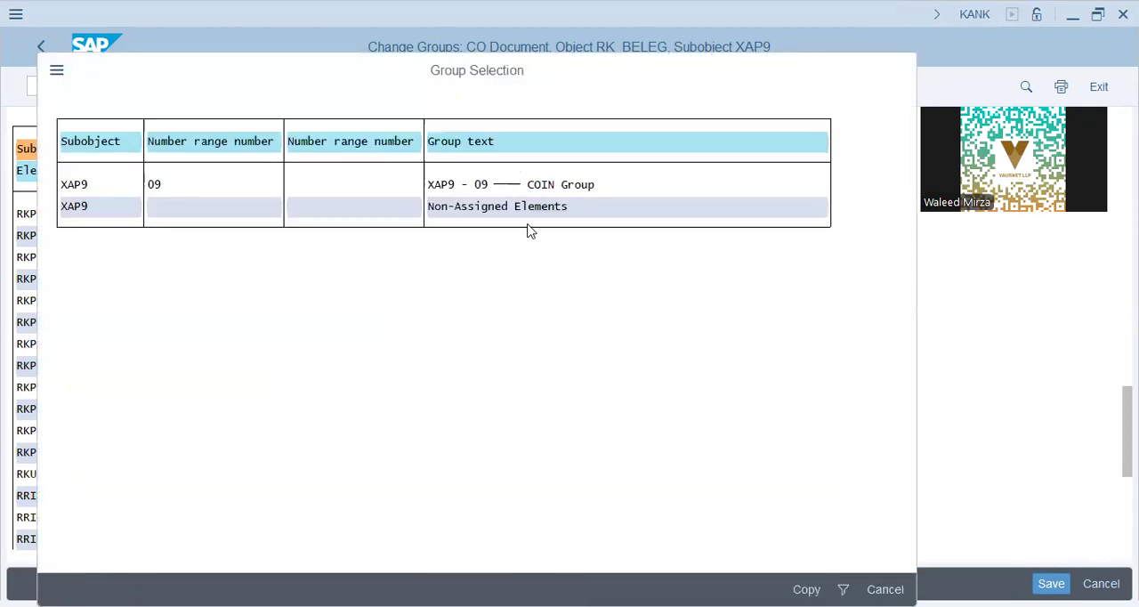
pyautogui.hotkey('ctrl', 's')
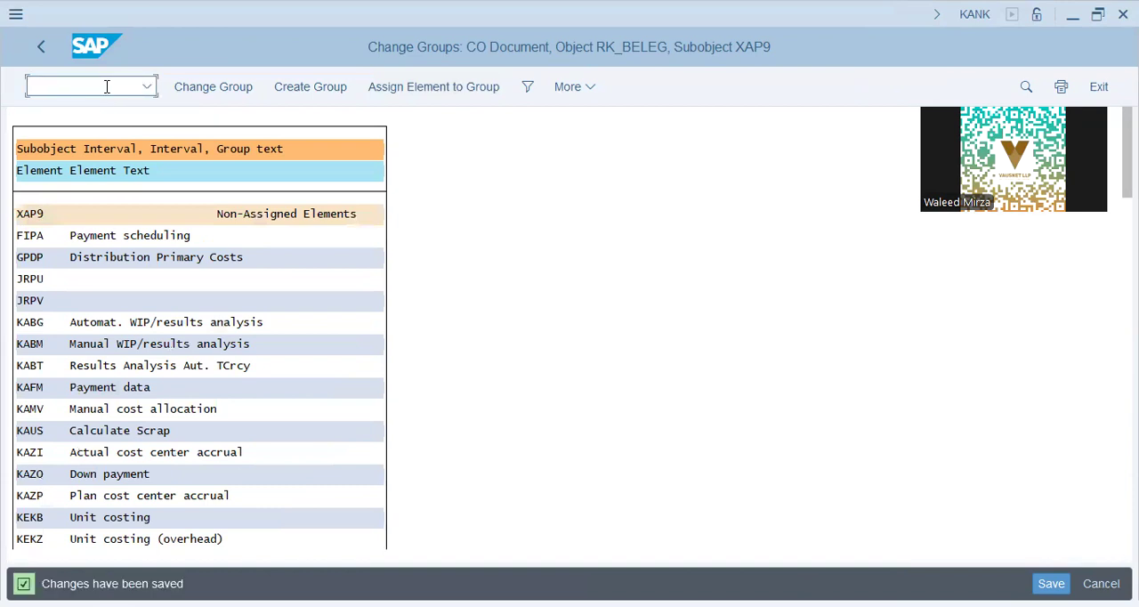
# Step: Return to transaction KP06 and open the planning overview for cost center X1009, version 0, periods 1 to 12 of 2024
pyautogui.write('/nspro')
pyautogui.press('Return')
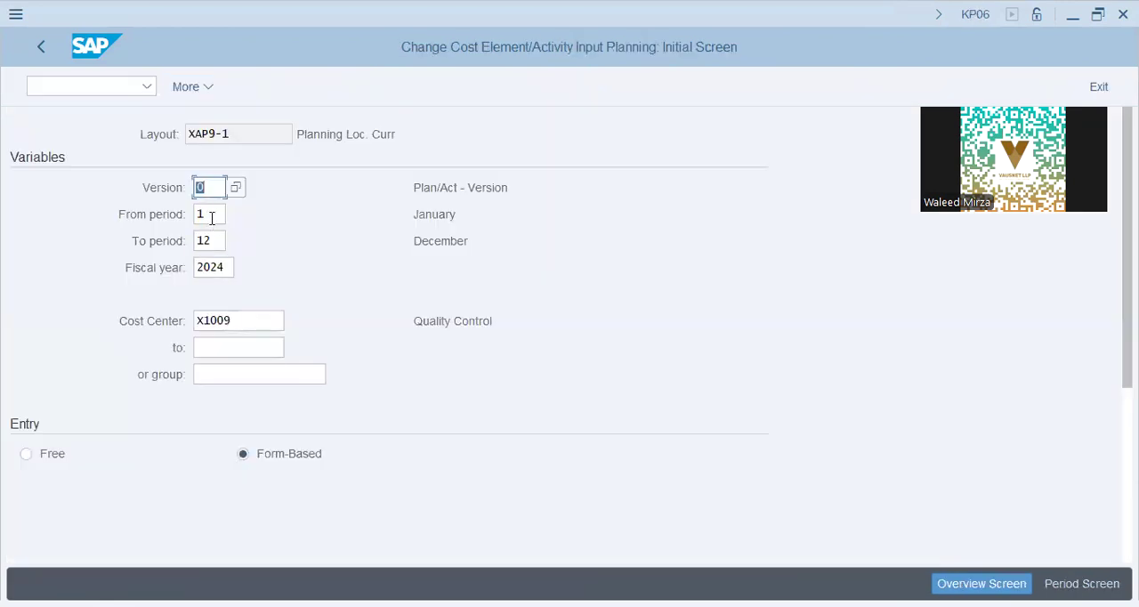
pyautogui.press('Tab')
pyautogui.press('Tab')
pyautogui.click(235, 322)
pyautogui.press('Return')
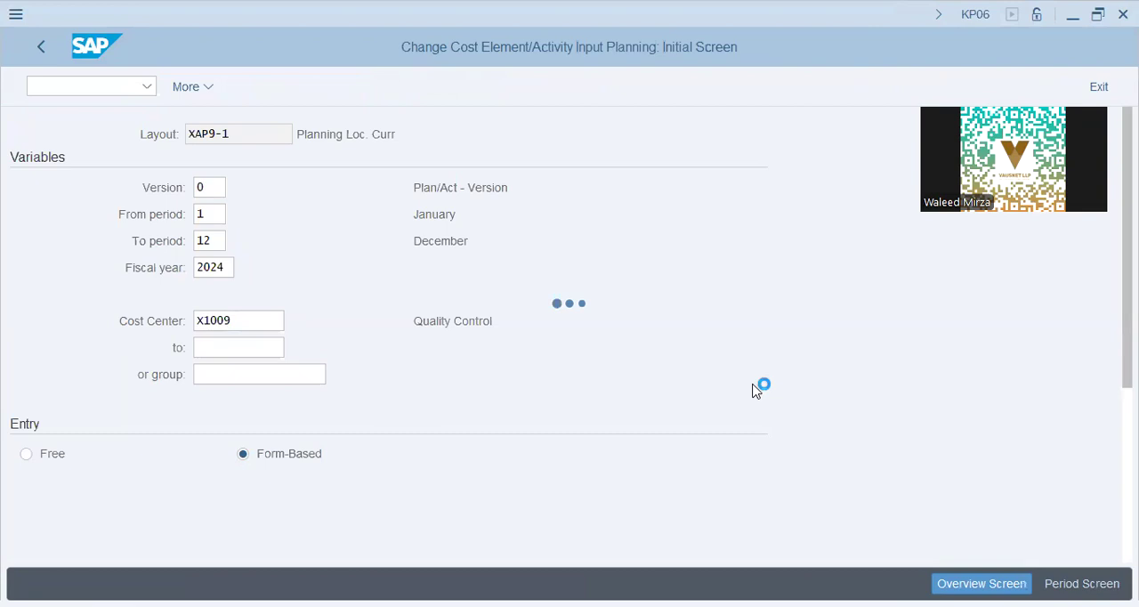
pyautogui.scroll(-5, 753, 390)
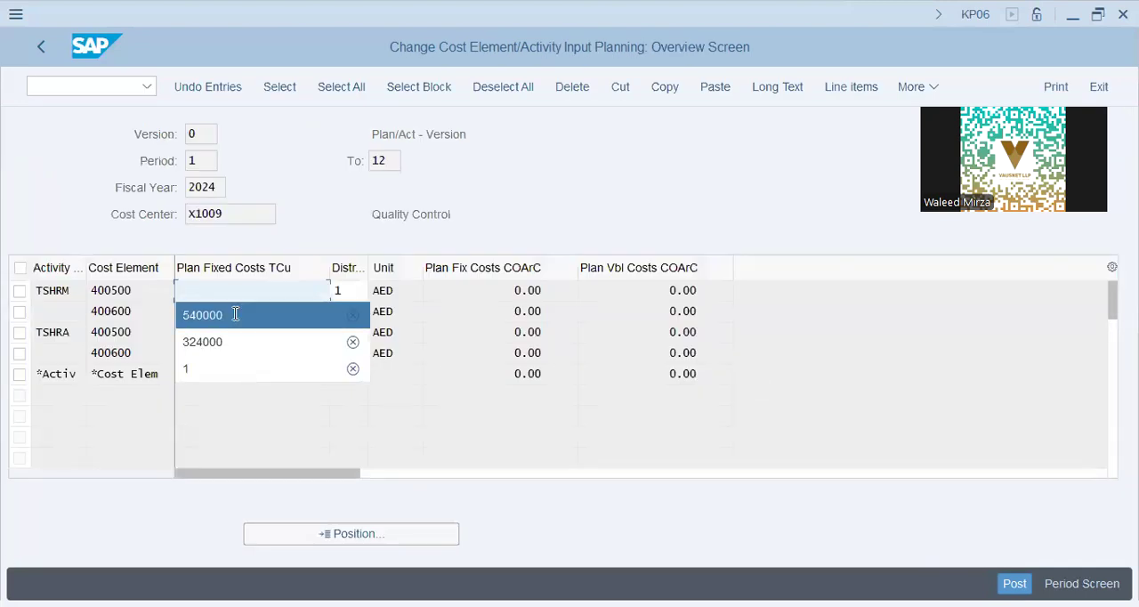
# Step: Enter planned fixed costs for both TSHRM and TSHRA: 540000 on cost element 400500 and 324000 on 400600
pyautogui.click(235, 314)
pyautogui.click(229, 311)
pyautogui.click(219, 359)
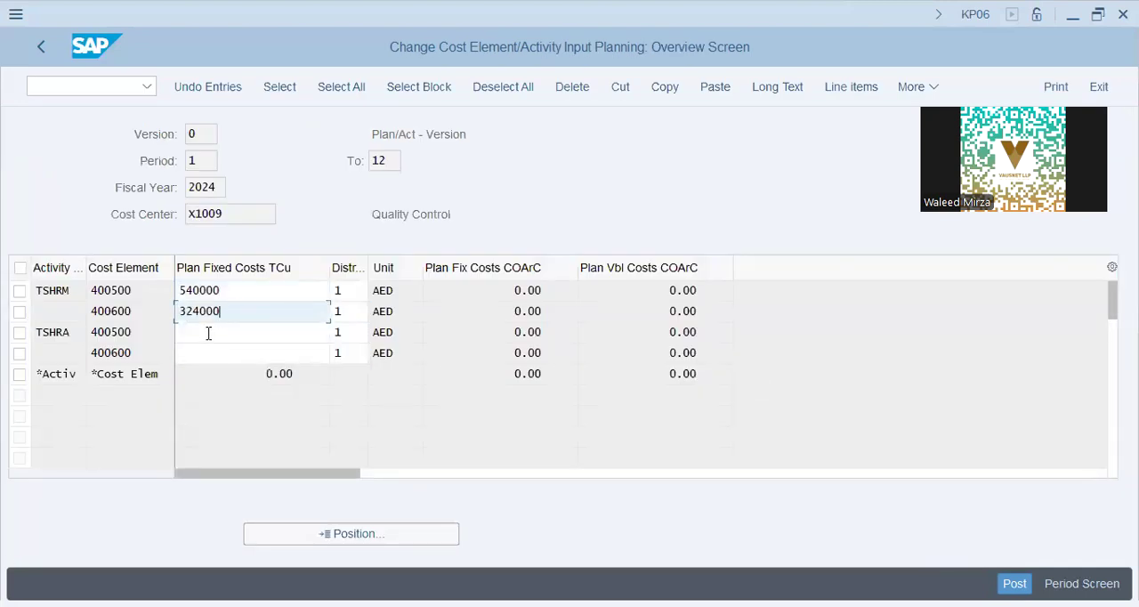
pyautogui.click(208, 333)
pyautogui.click(216, 361)
pyautogui.click(216, 357)
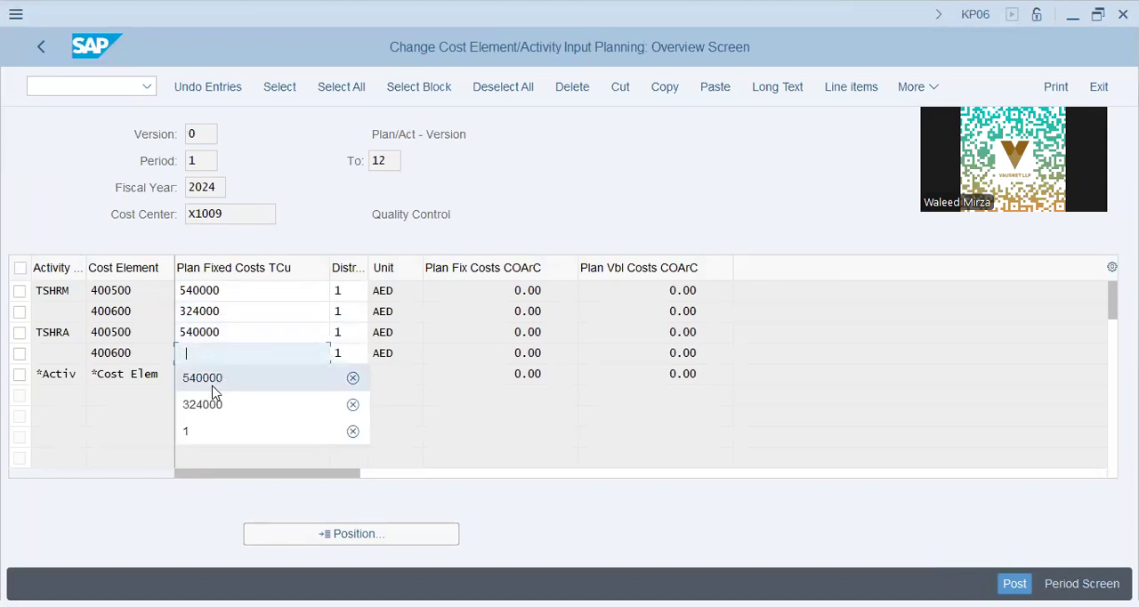
pyautogui.click(217, 405)
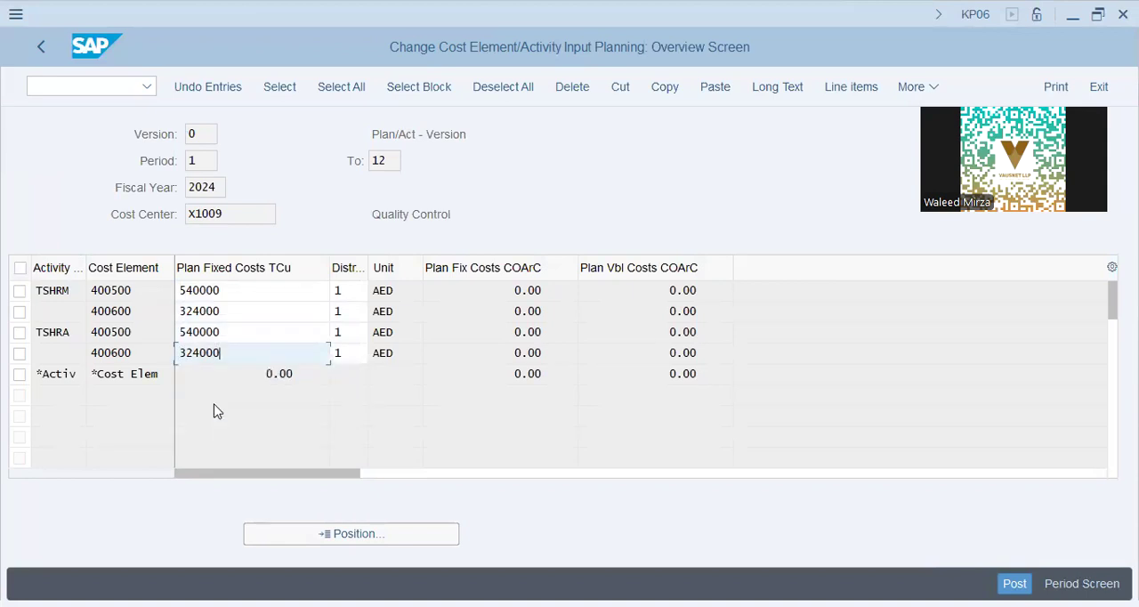
pyautogui.click(230, 218)
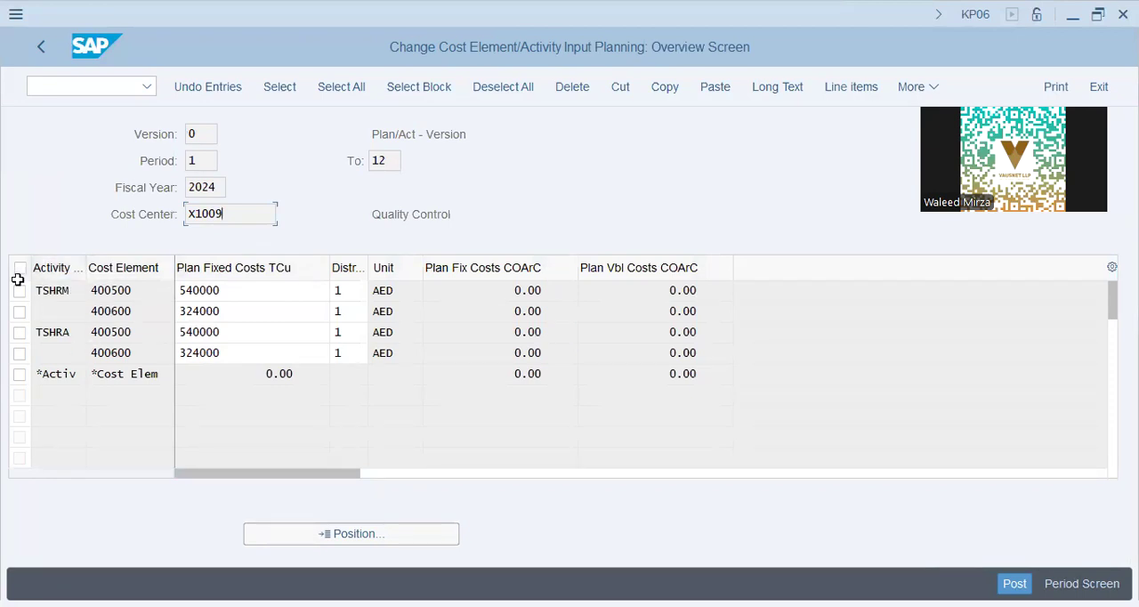
pyautogui.click(64, 86)
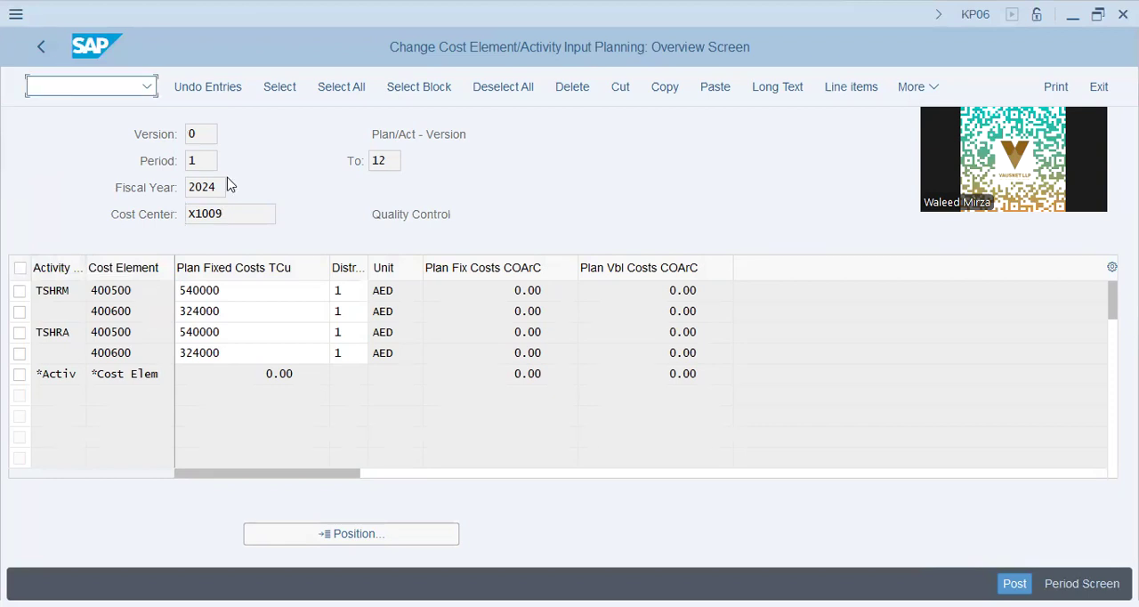
pyautogui.write('/n kp5')
pyautogui.write('6')
pyautogui.press('Return')
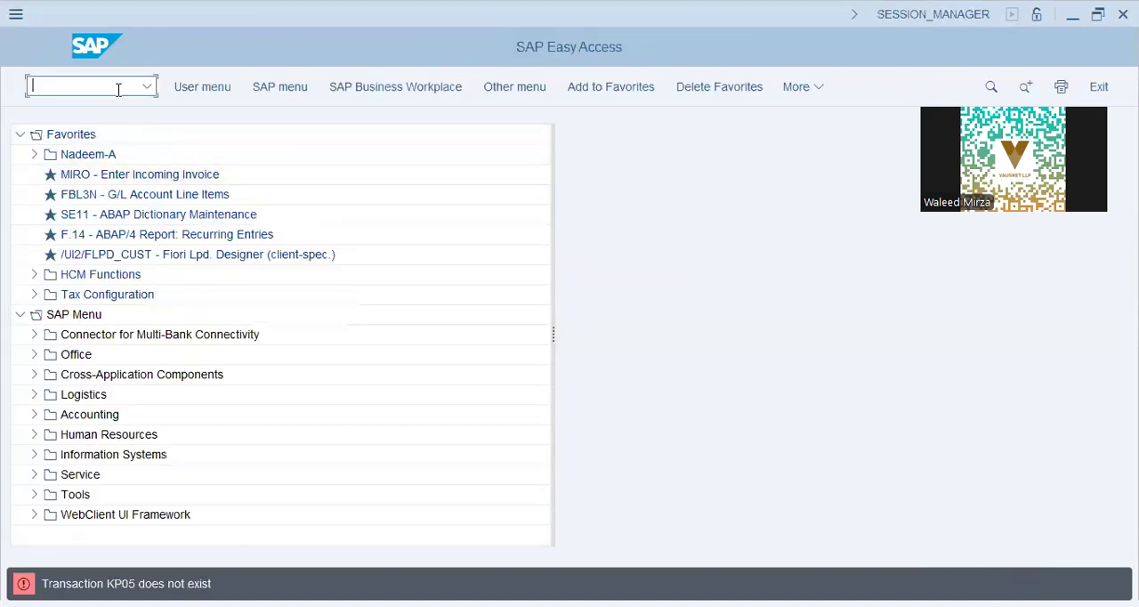
pyautogui.write('/nkp05=')
pyautogui.press('BackSpace')
pyautogui.press('BackSpace')
pyautogui.write('4')
pyautogui.press('Return')
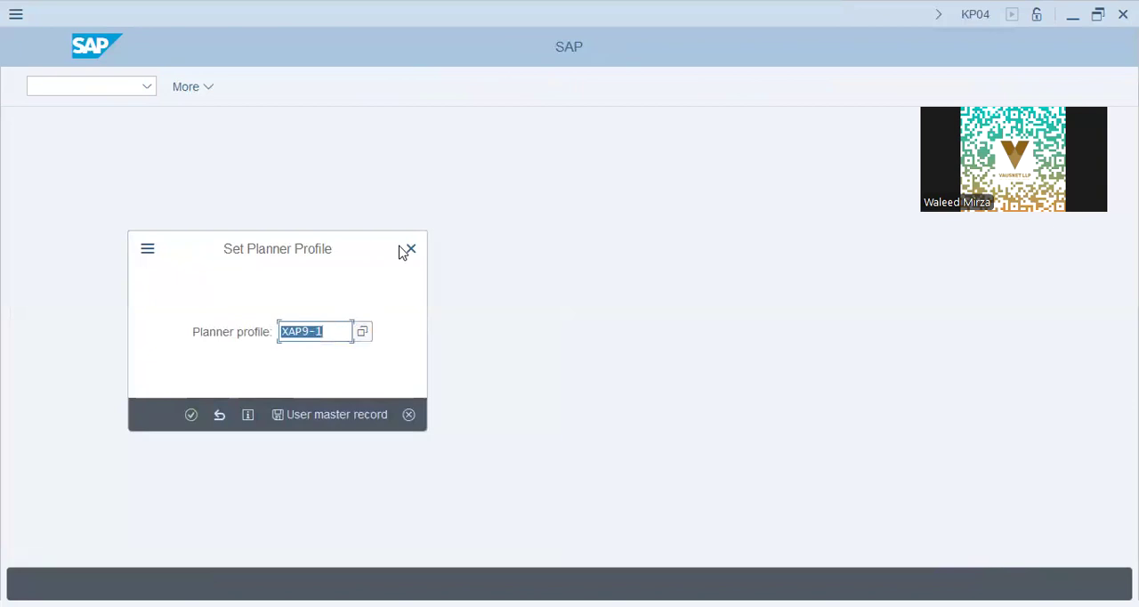
pyautogui.hotkey('alt', 'Tab')
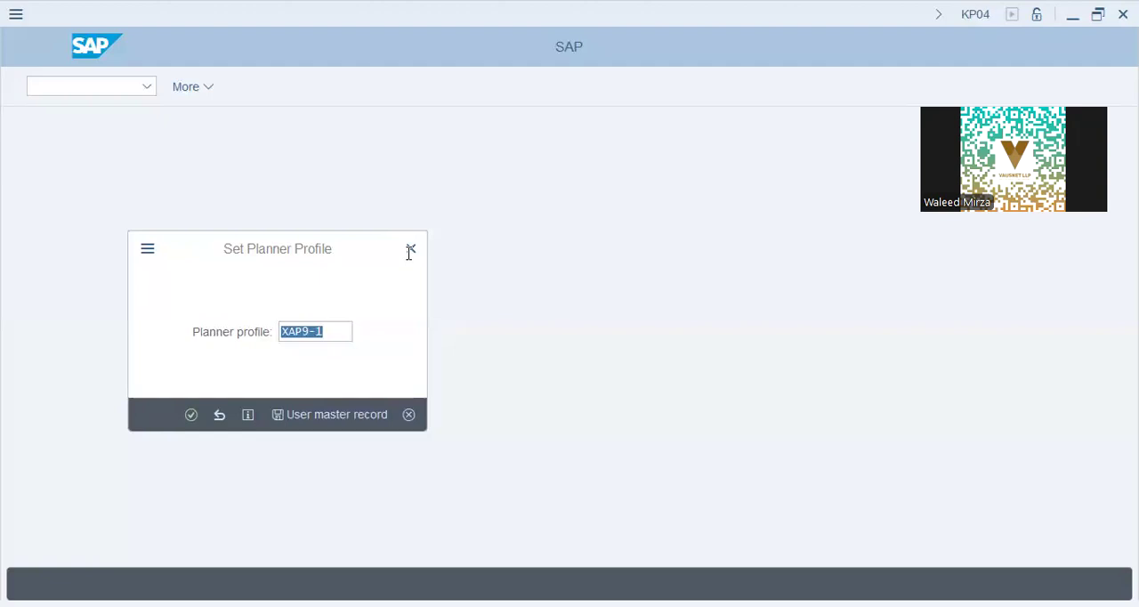
pyautogui.hotkey('alt', 'Tab')
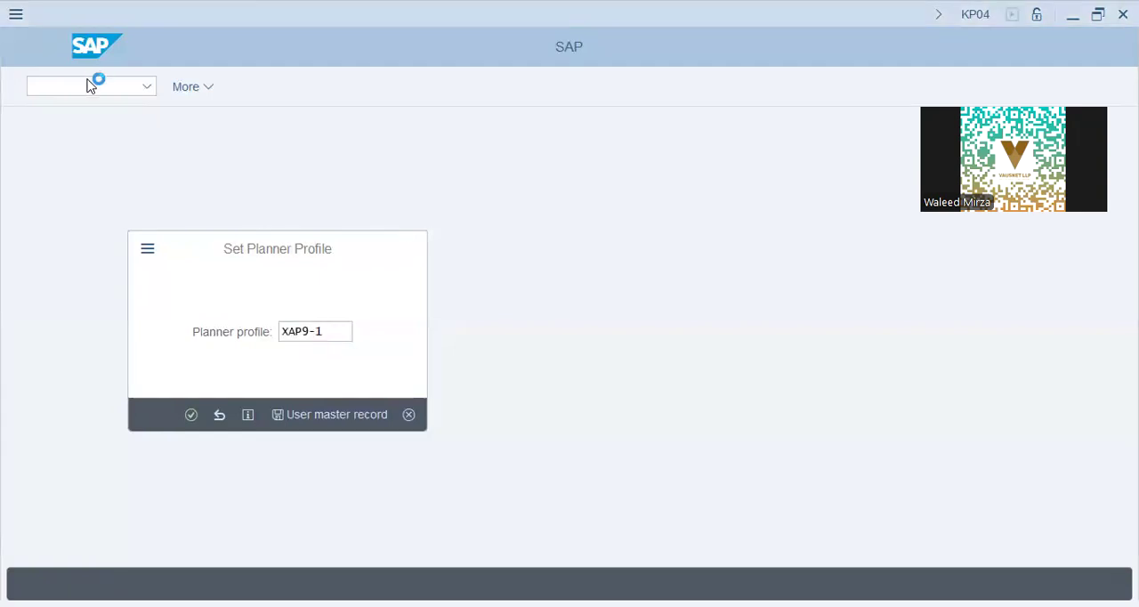
# Step: Open planning layout XAP9-1 in transaction KP66, remove its activity type column and save the layout
pyautogui.write('kp66')
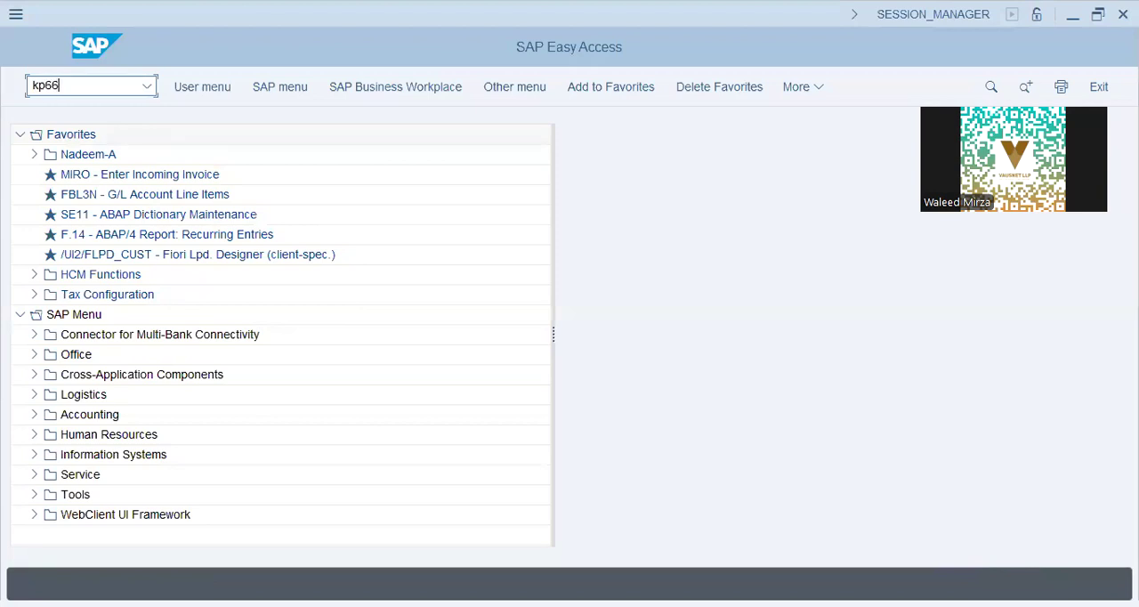
pyautogui.press('Return')
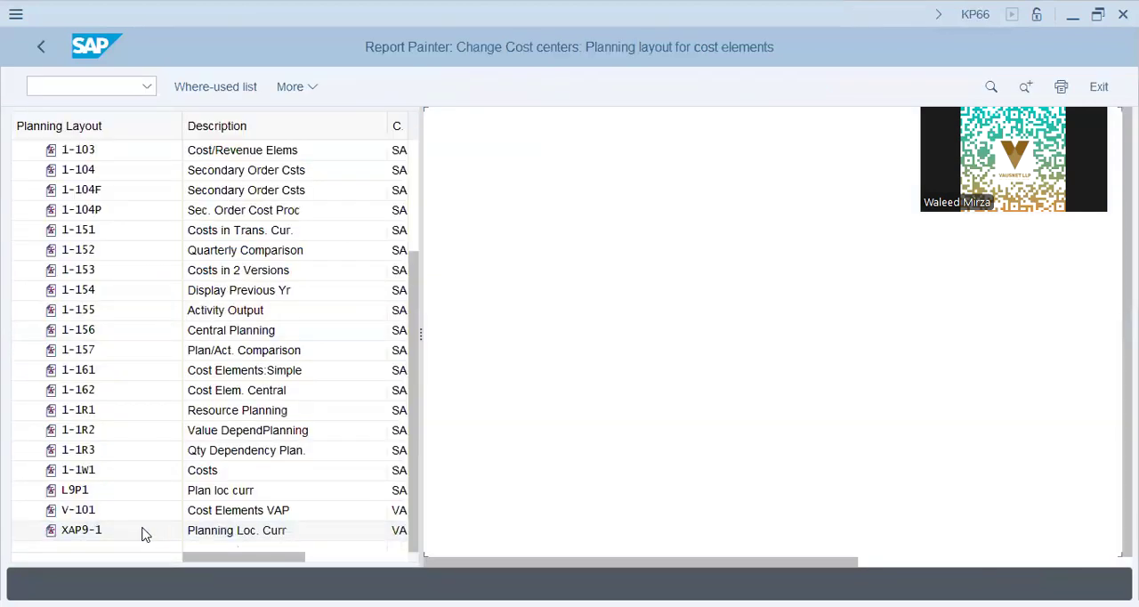
pyautogui.doubleClick(145, 532)
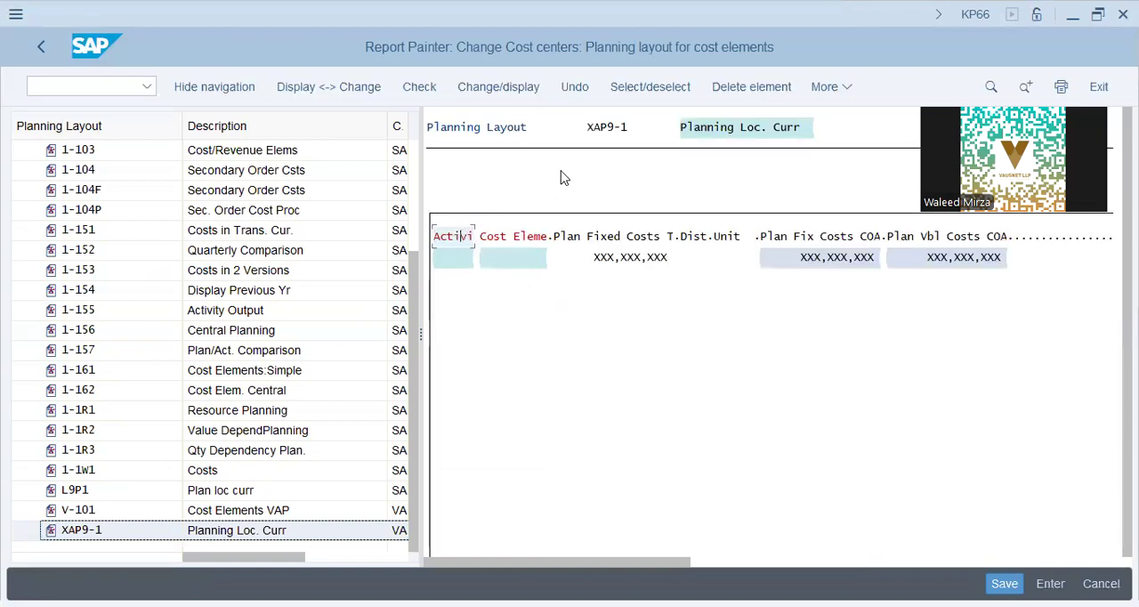
pyautogui.click(728, 87)
pyautogui.click(346, 413)
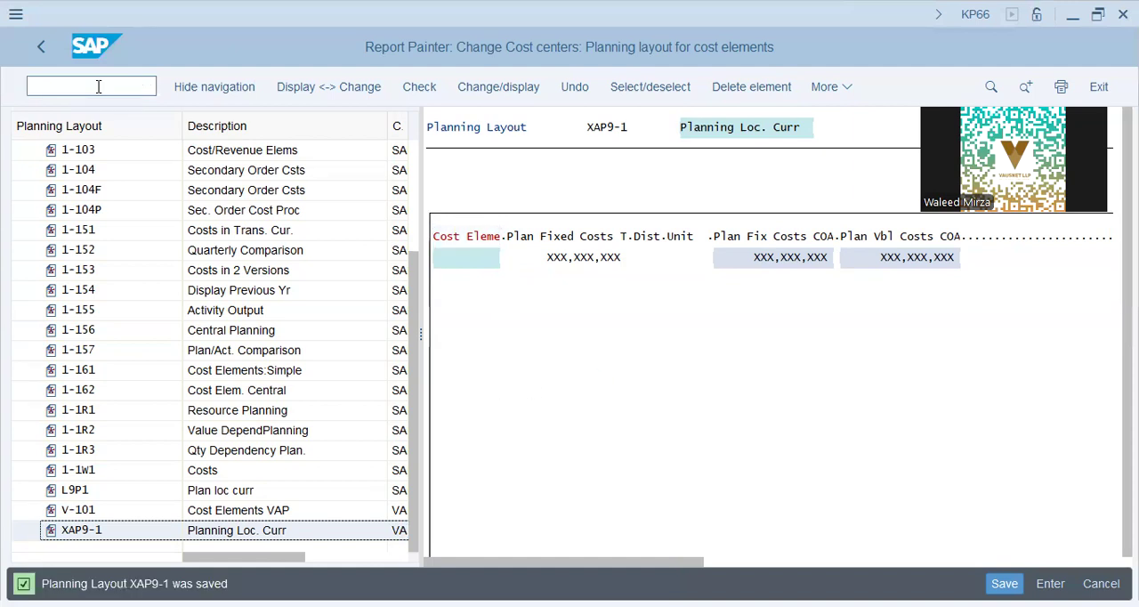
# Step: Return to transaction KP06 and open the overview screen of layout XAP9-1 for cost center X1009, version 0, periods 1 to 12 of 2024
pyautogui.write('/nkp06')
pyautogui.press('Return')
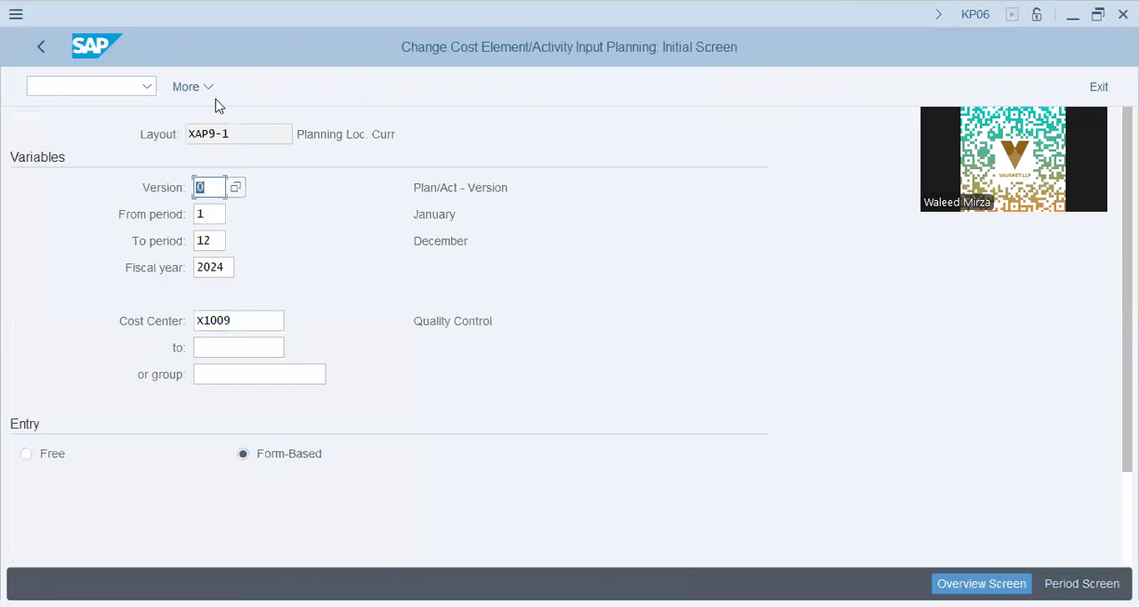
pyautogui.click(211, 95)
pyautogui.click(79, 131)
pyautogui.click(222, 126)
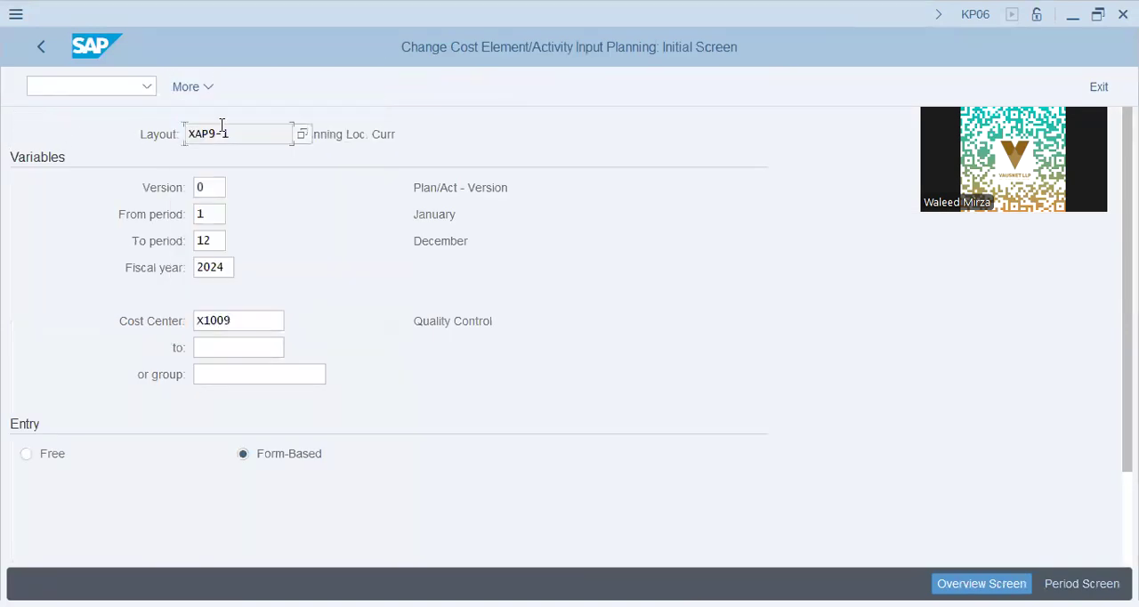
pyautogui.click(257, 348)
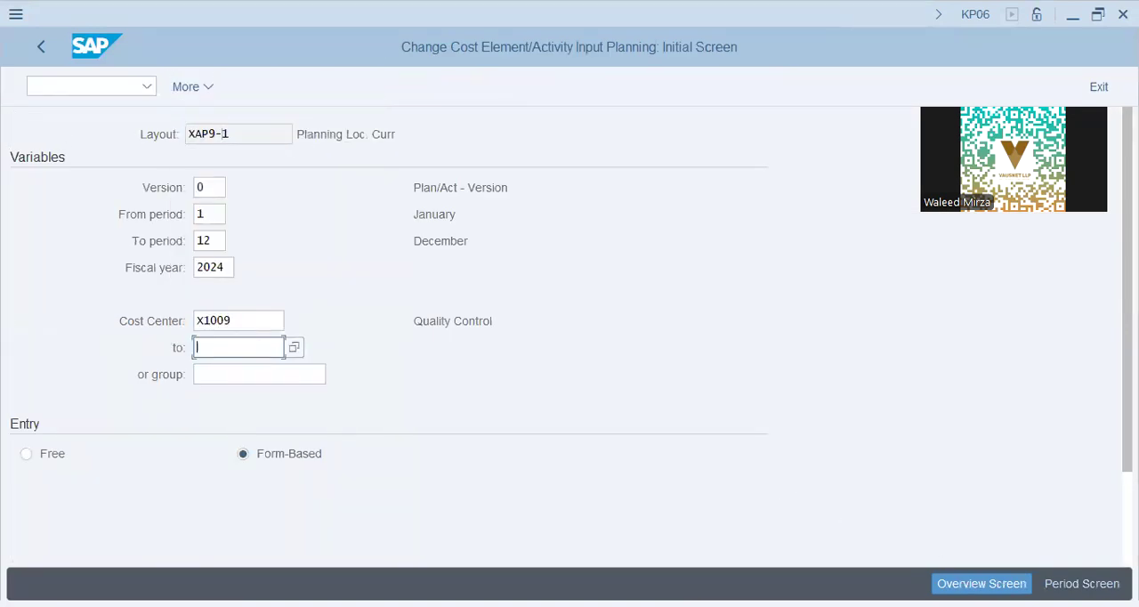
pyautogui.click(295, 349)
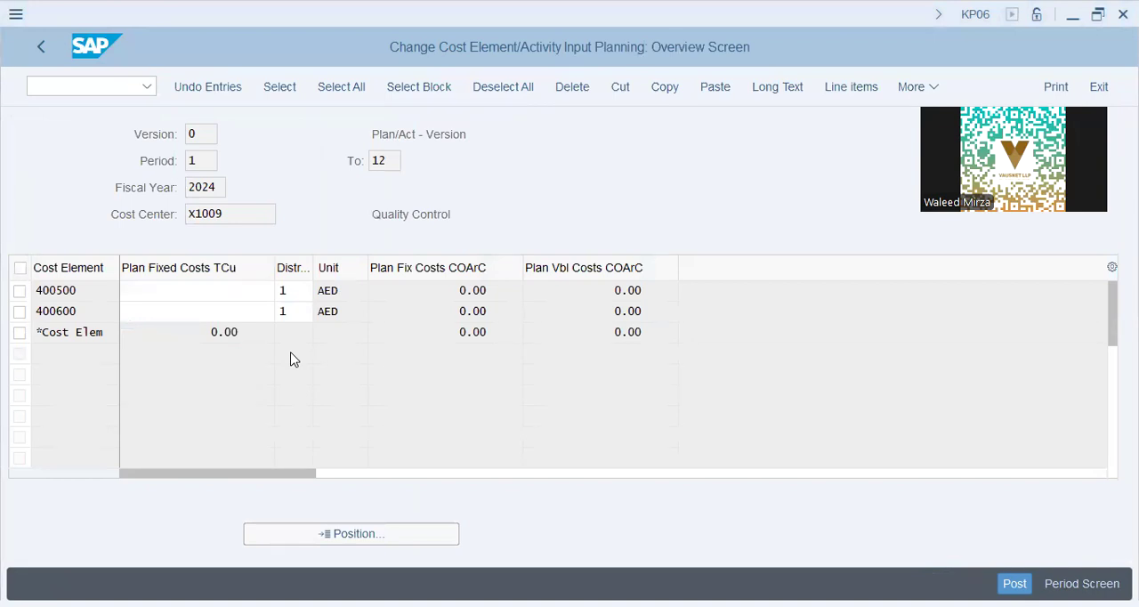
# Step: Enter planned fixed costs of 540000 on cost element 400500 and 324000 on cost element 400600
pyautogui.click(518, 285)
pyautogui.write('54')
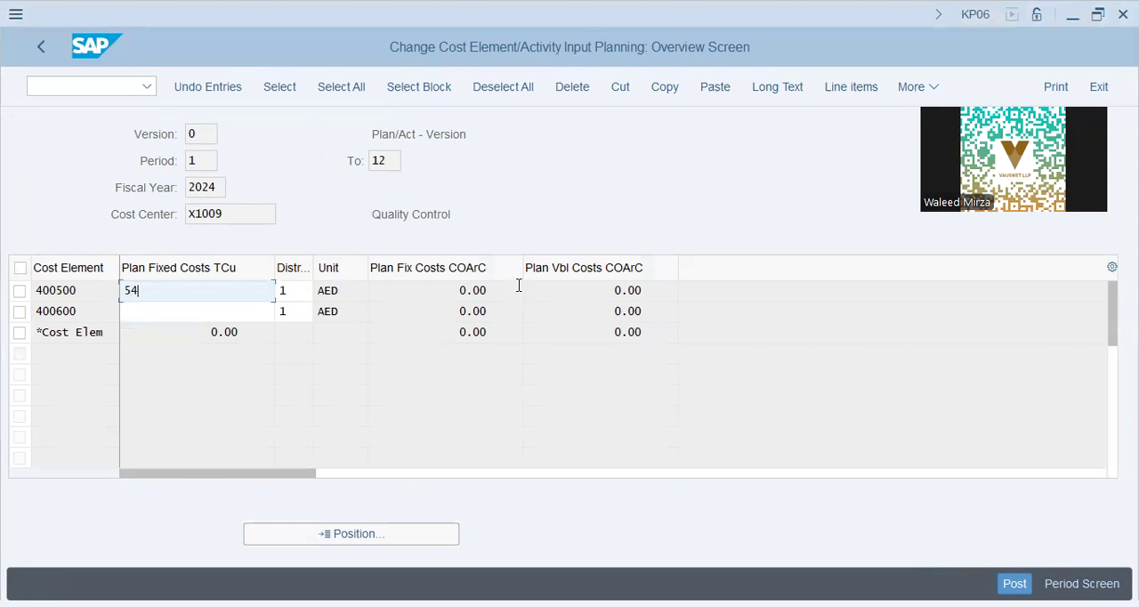
pyautogui.write('0000')
pyautogui.press('Down')
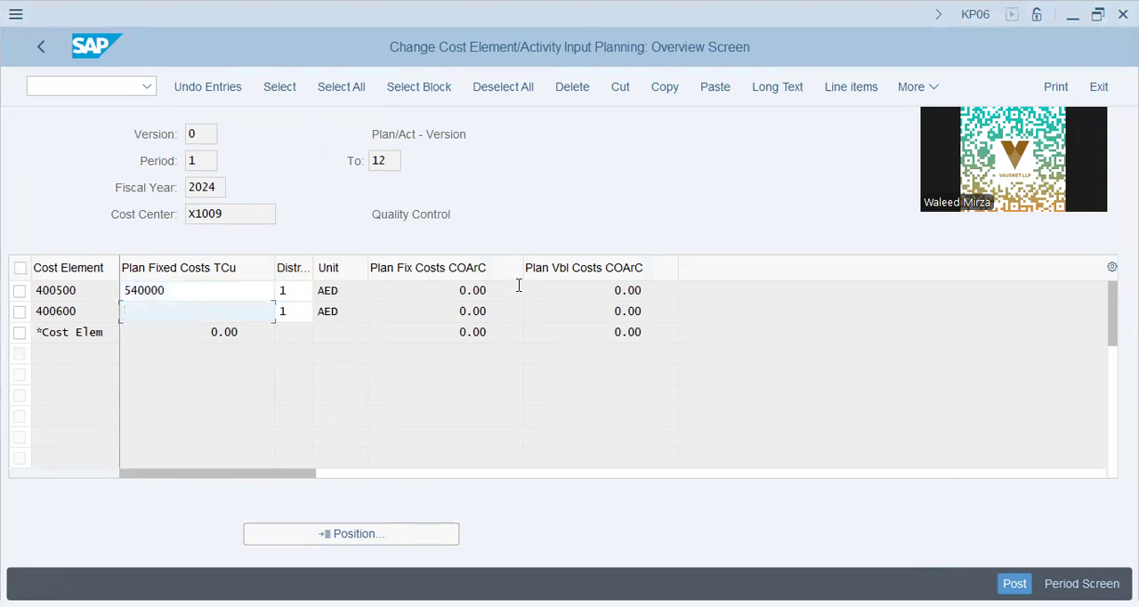
pyautogui.write('324000')
pyautogui.press('Return')
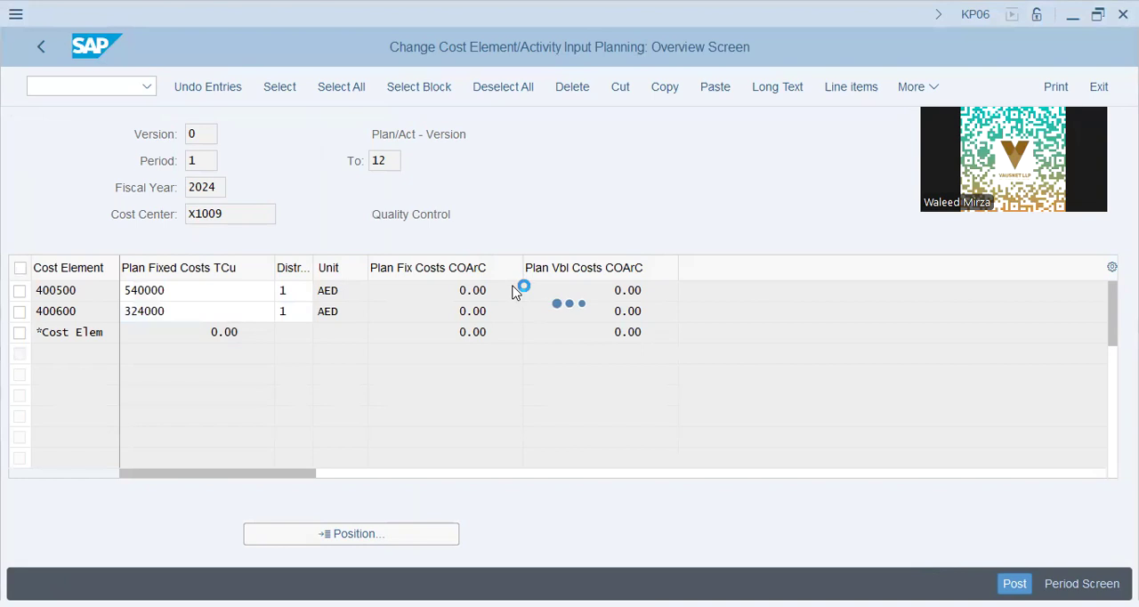
# Step: Review the converted plan costs, try to post them, and examine the business transaction and CO area named in the resulting message
pyautogui.moveTo(460, 290); pyautogui.dragTo(502, 309)
pyautogui.click(182, 310)
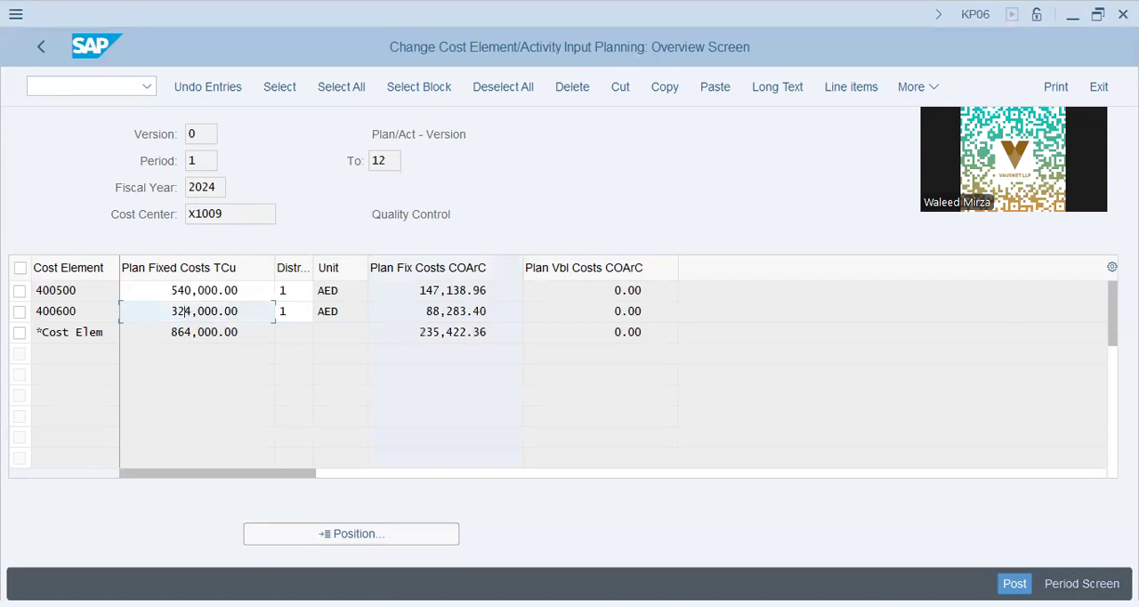
pyautogui.click(299, 291)
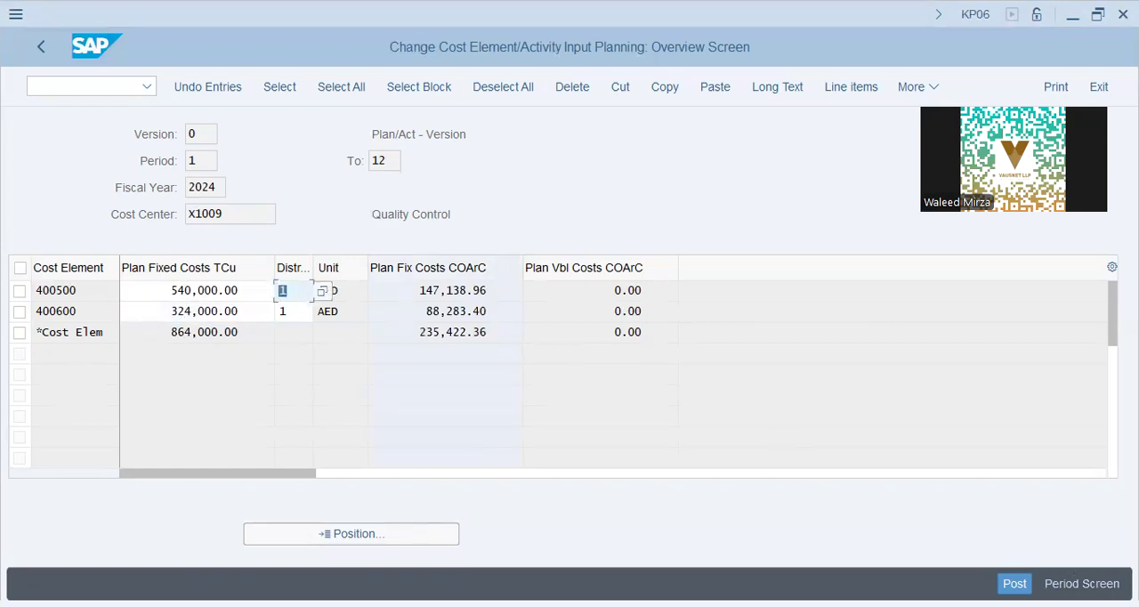
pyautogui.press('Return')
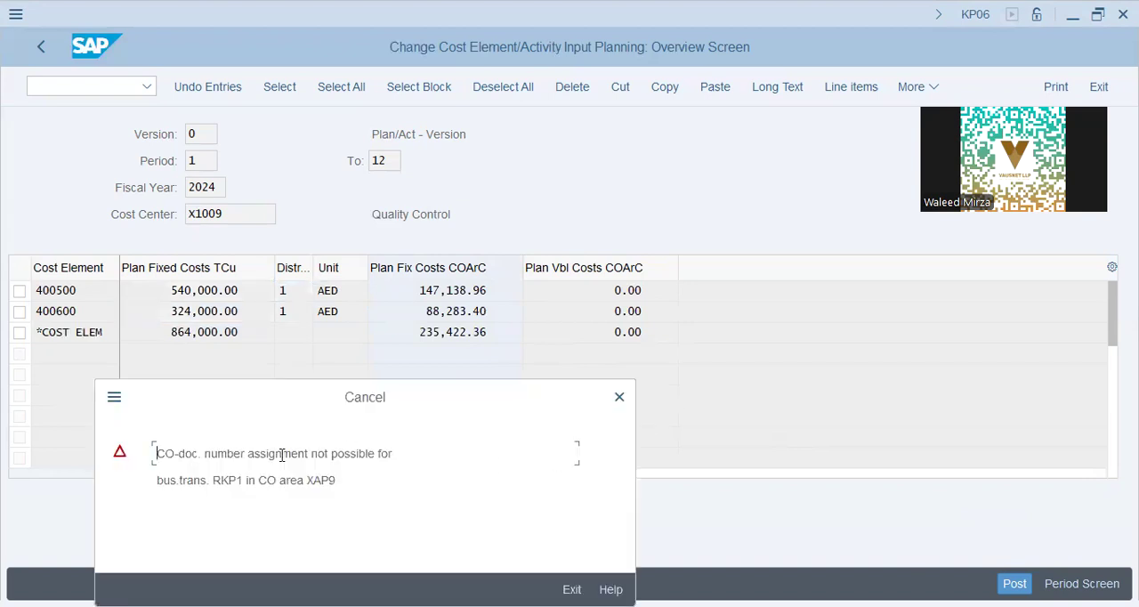
pyautogui.moveTo(223, 481); pyautogui.dragTo(450, 473)
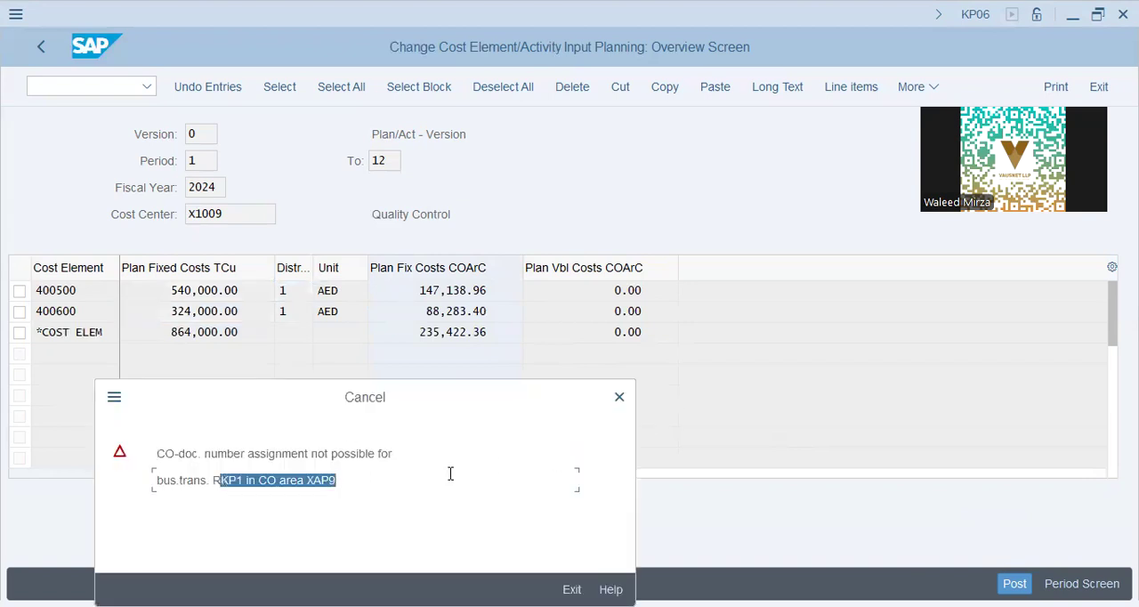